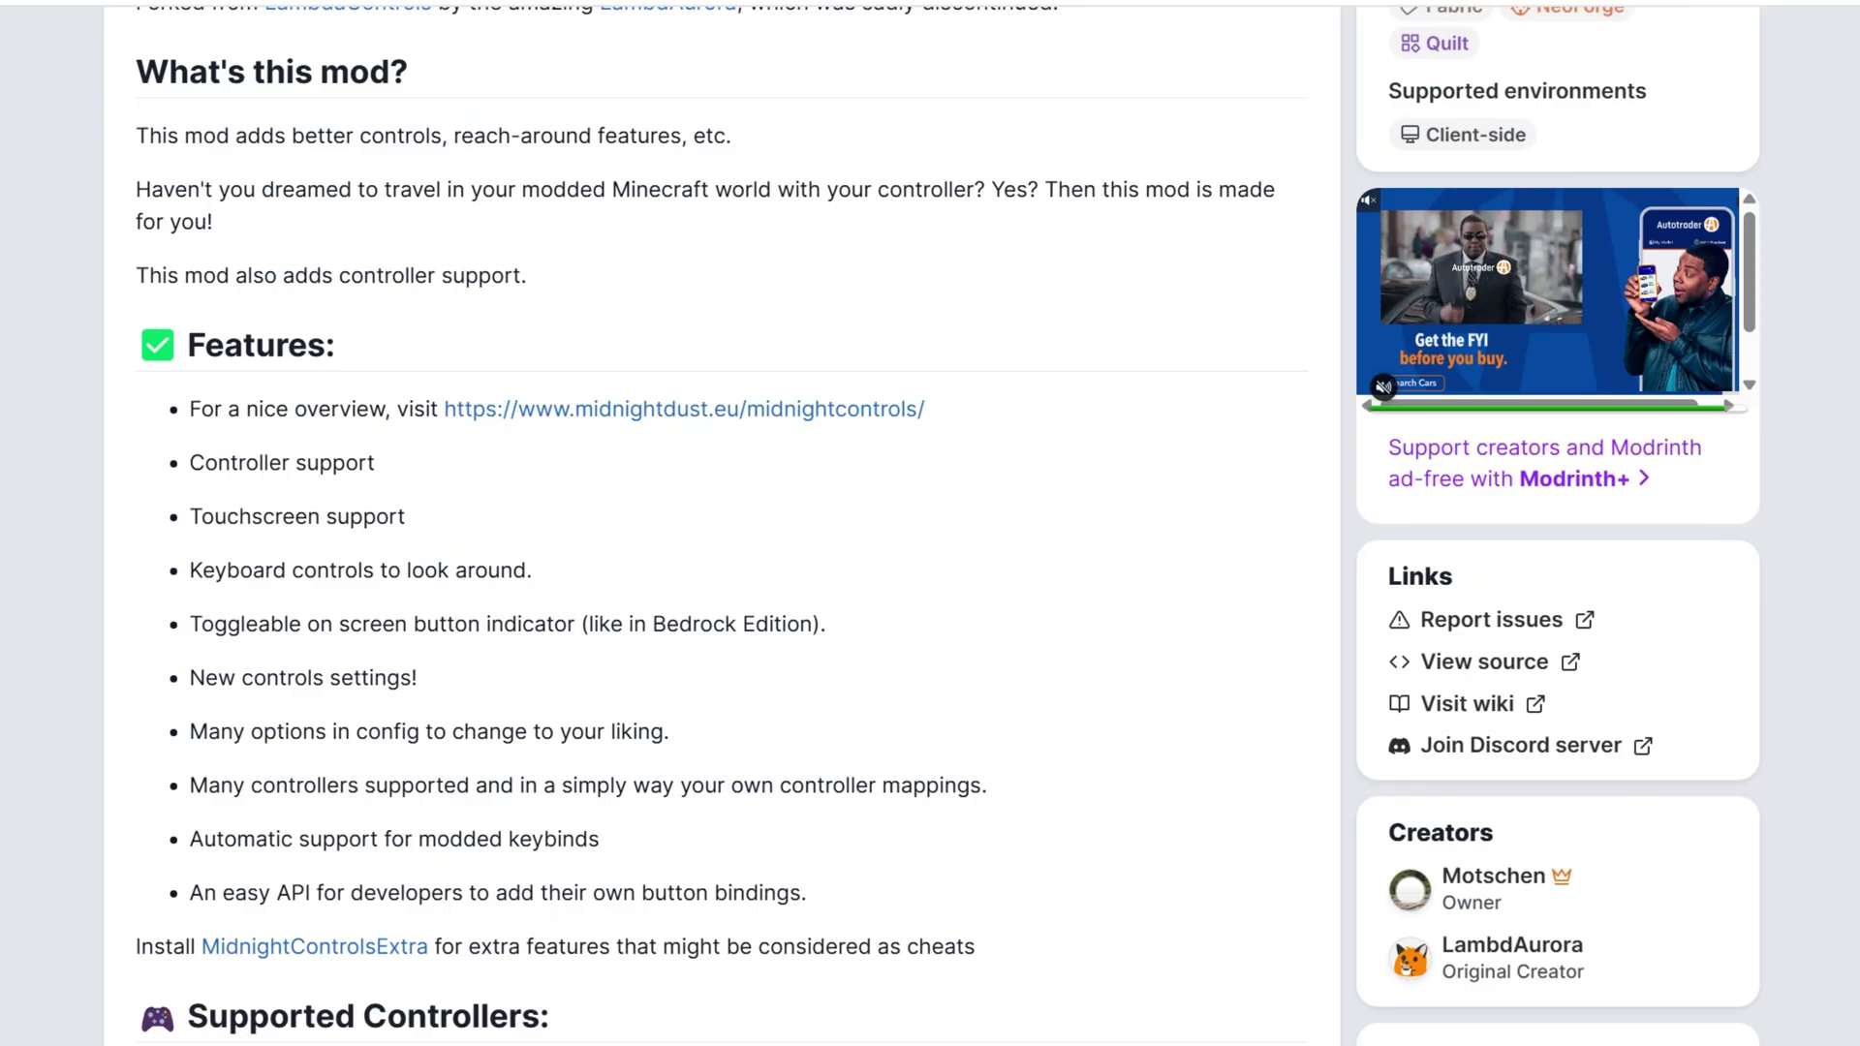
- Scroll the MidnightControls Modrinth page back up to its top
scroll(649, 1025, "up", 6)
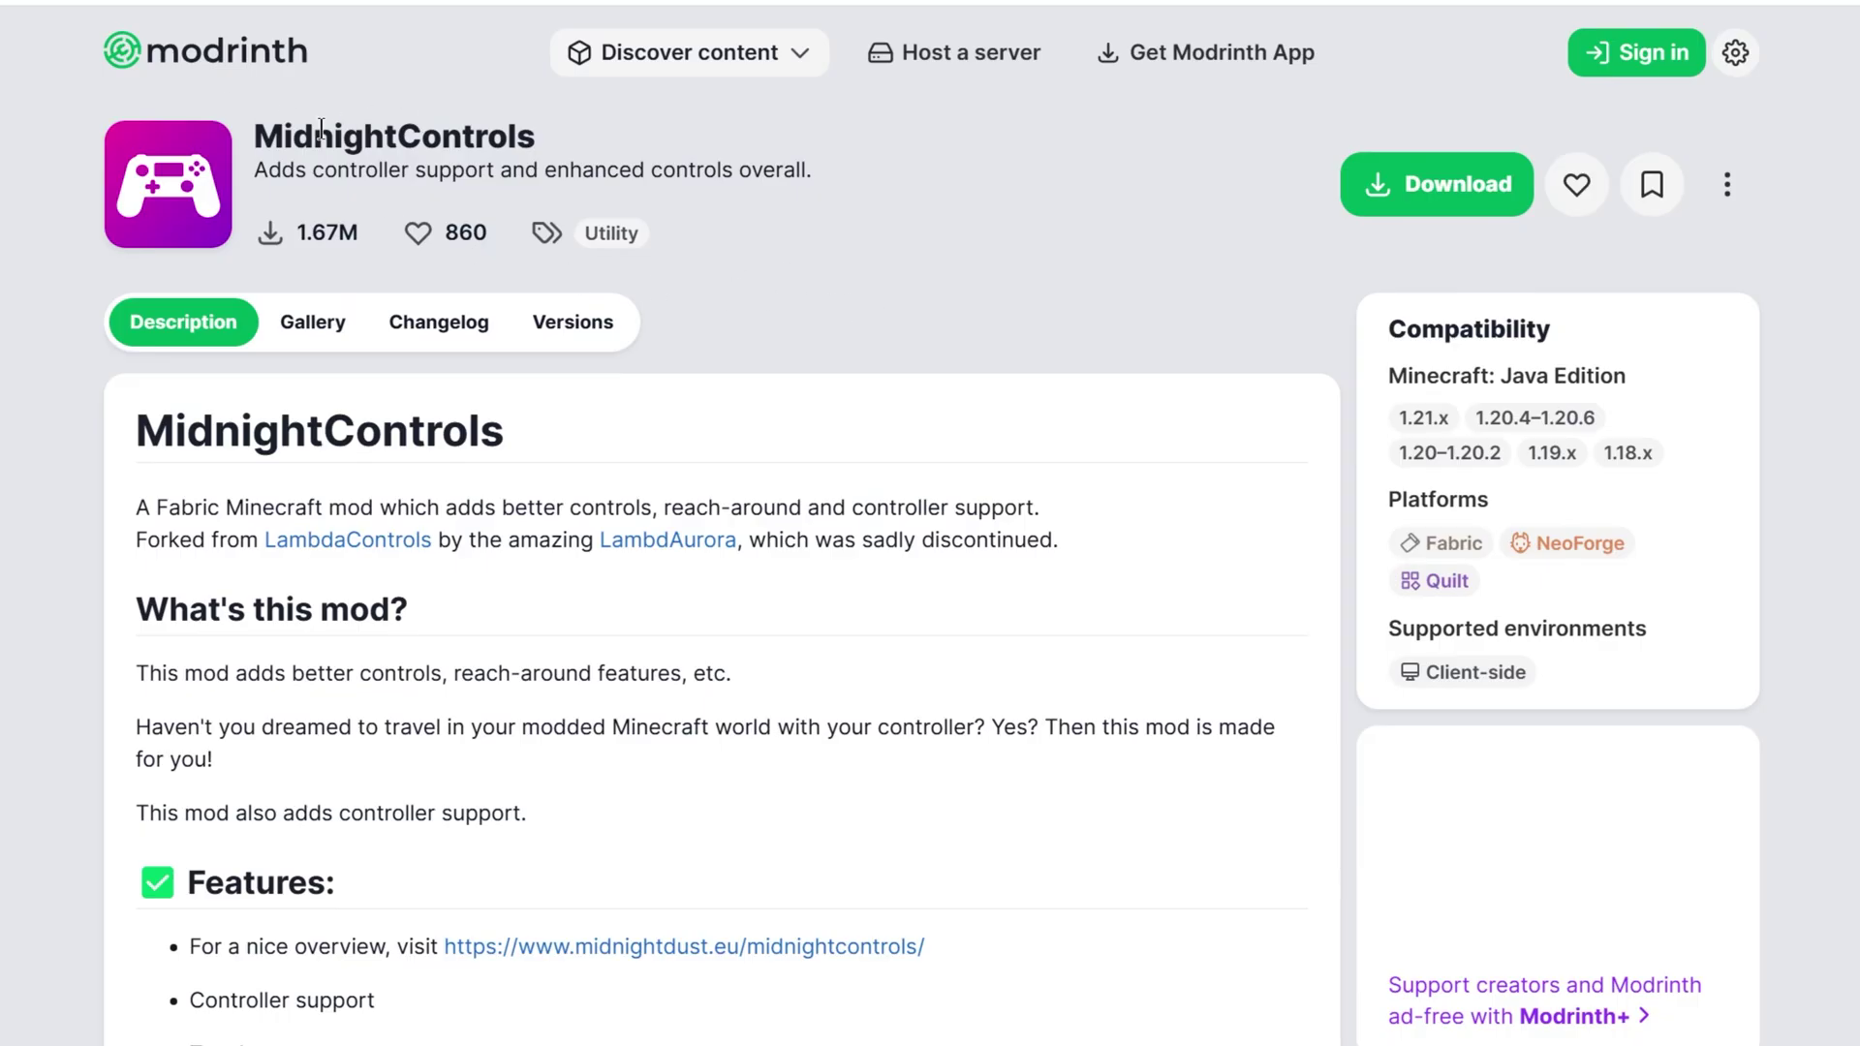
- Filter the MidnightControls versions list to game version 1.21.5 and the Fabric platform
left_click(571, 318)
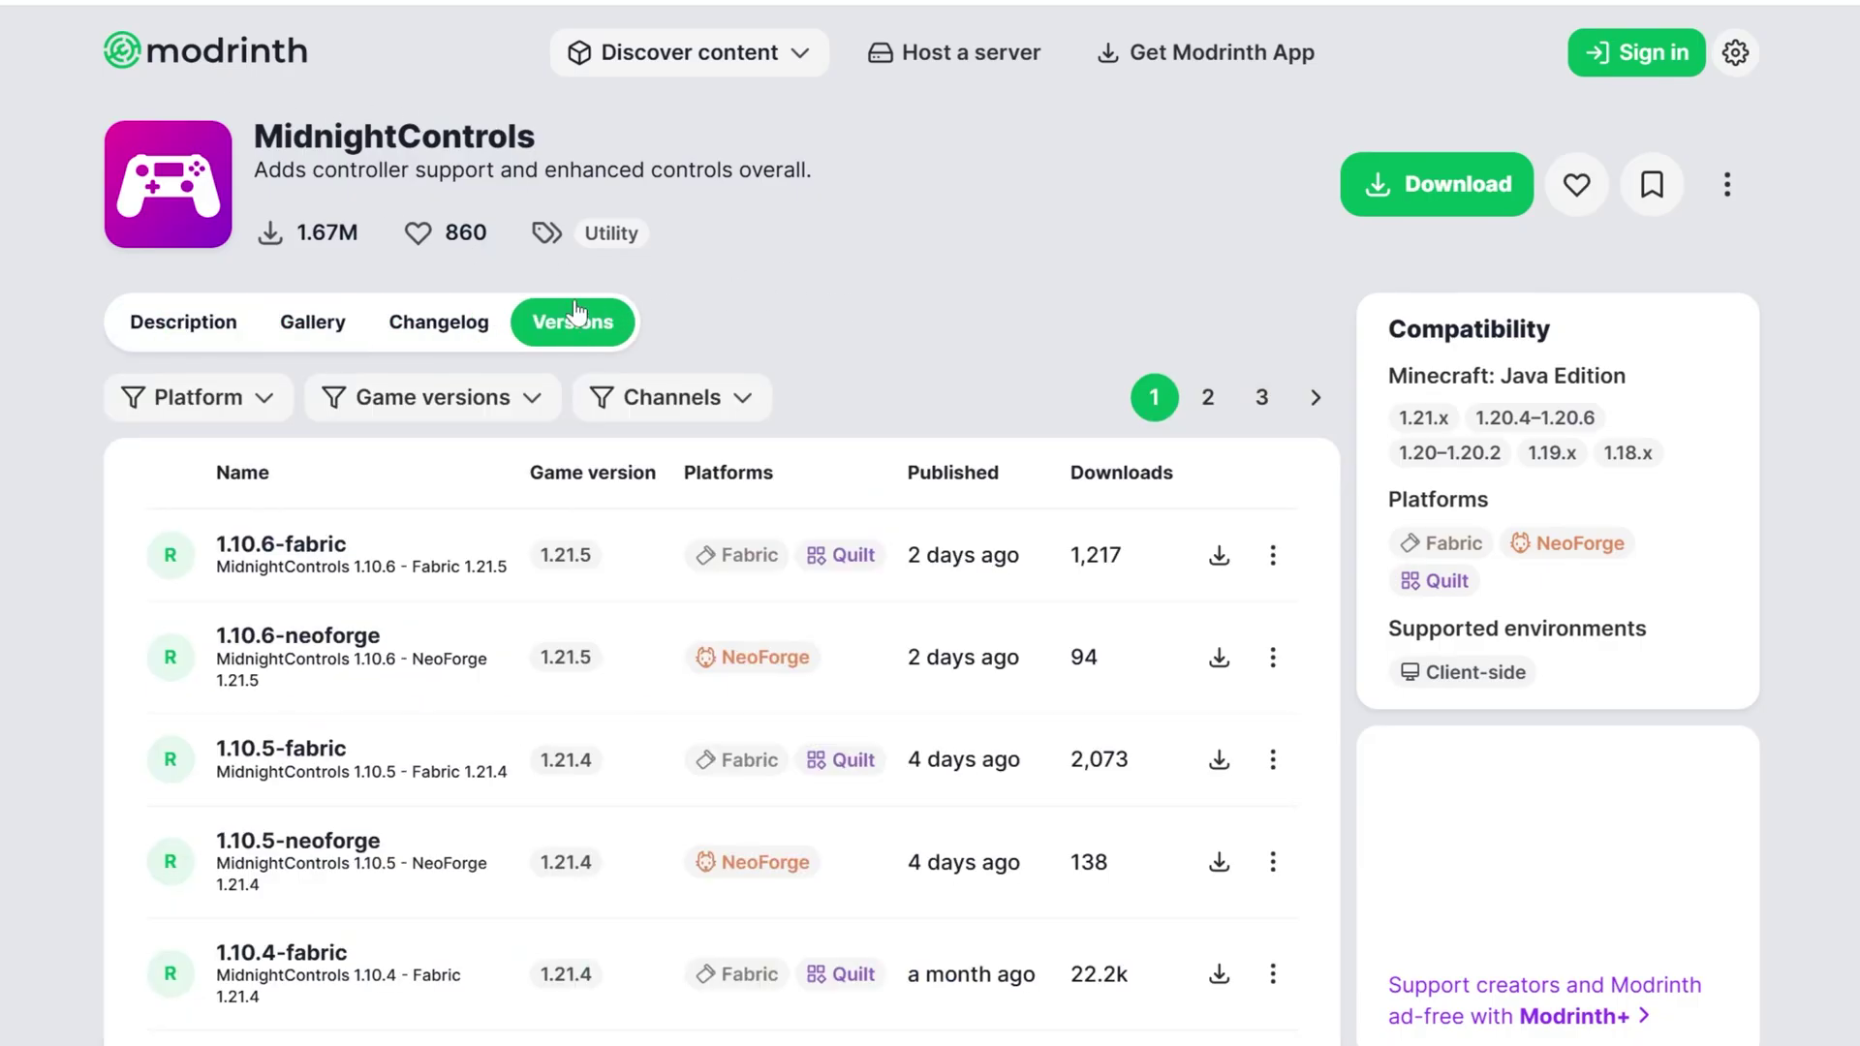
left_click(238, 397)
left_click(373, 397)
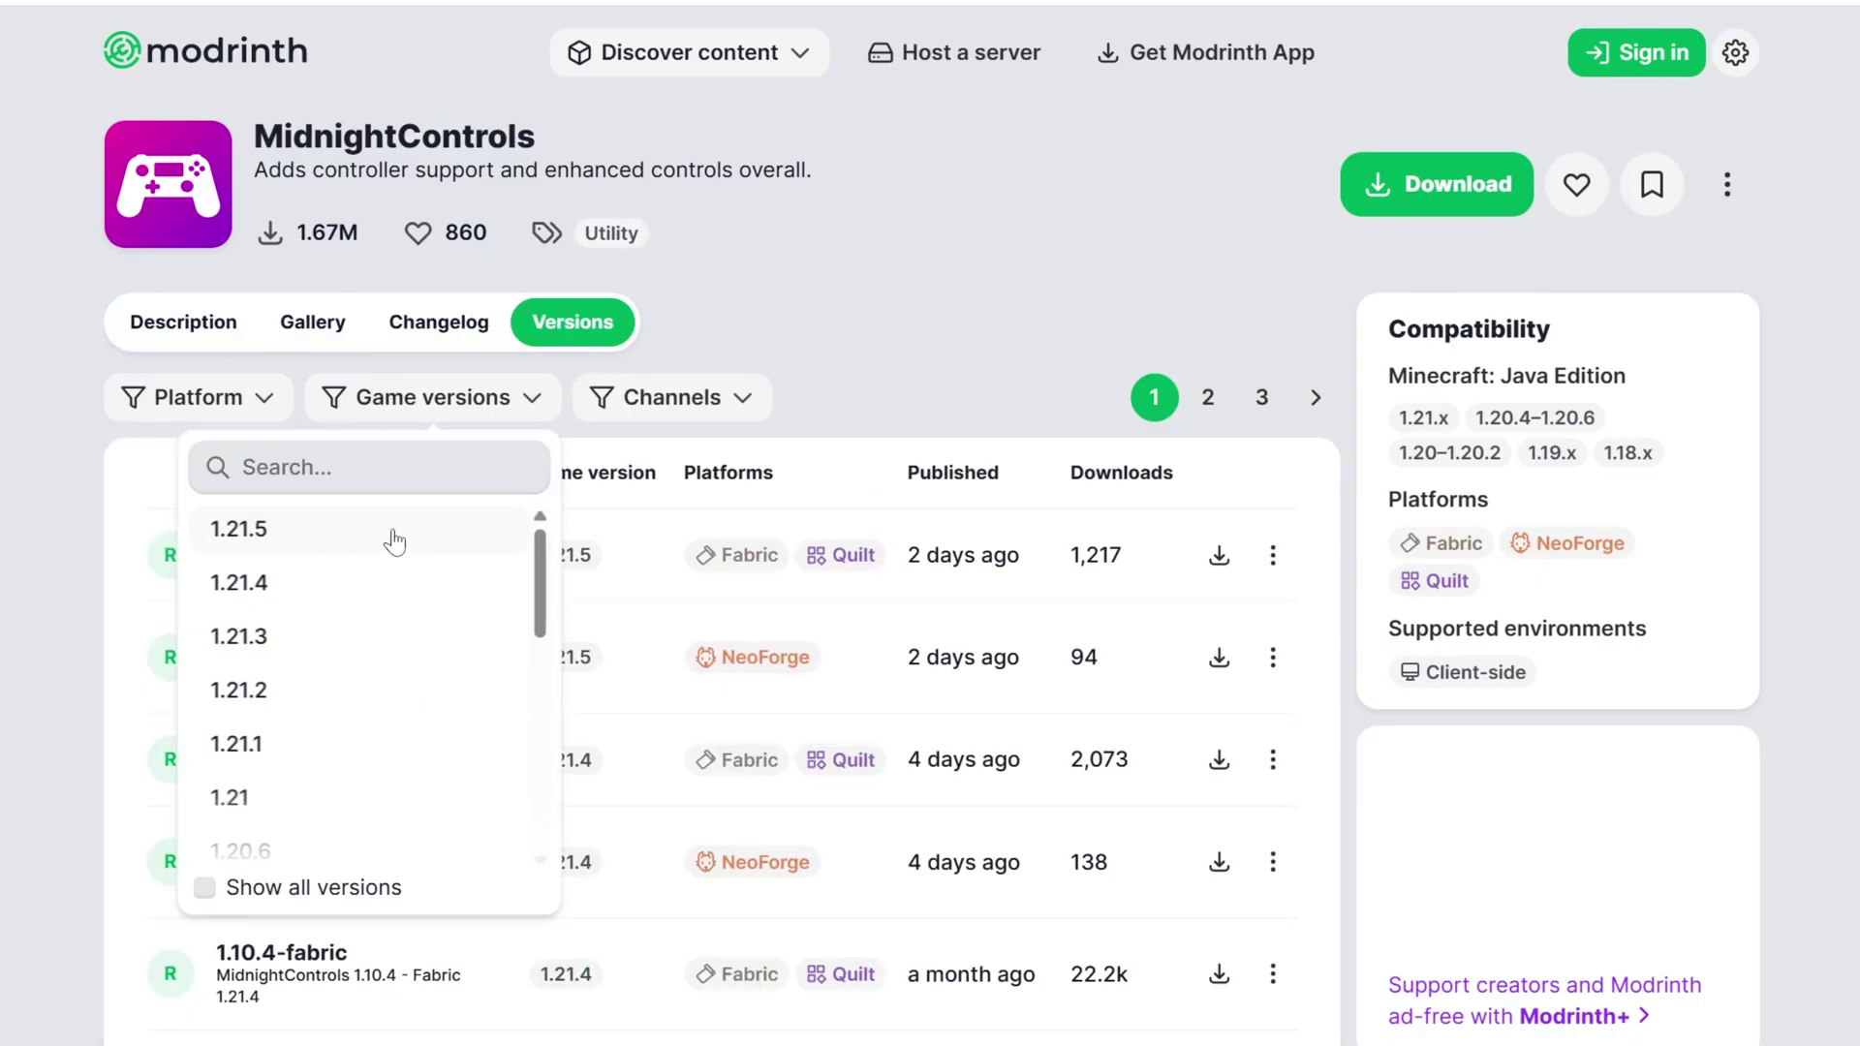
left_click(394, 532)
left_click(13, 436)
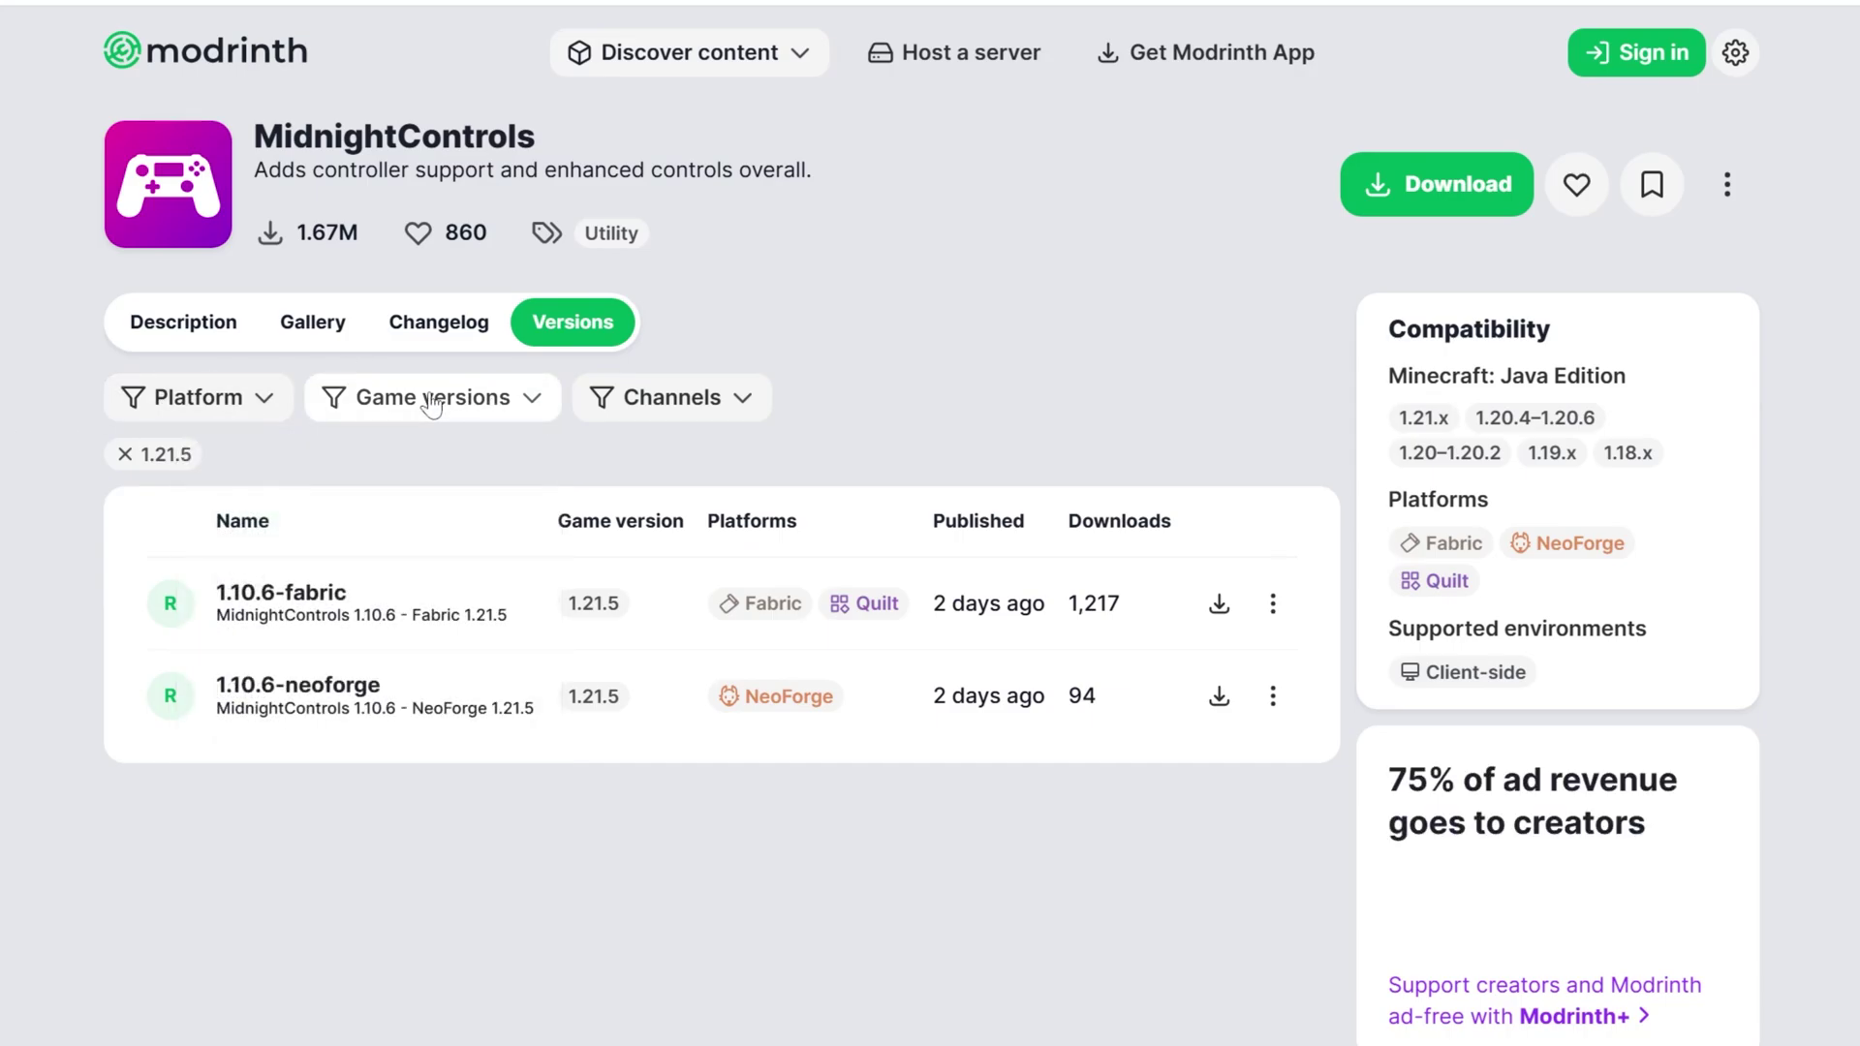
left_click(286, 401)
left_click(224, 475)
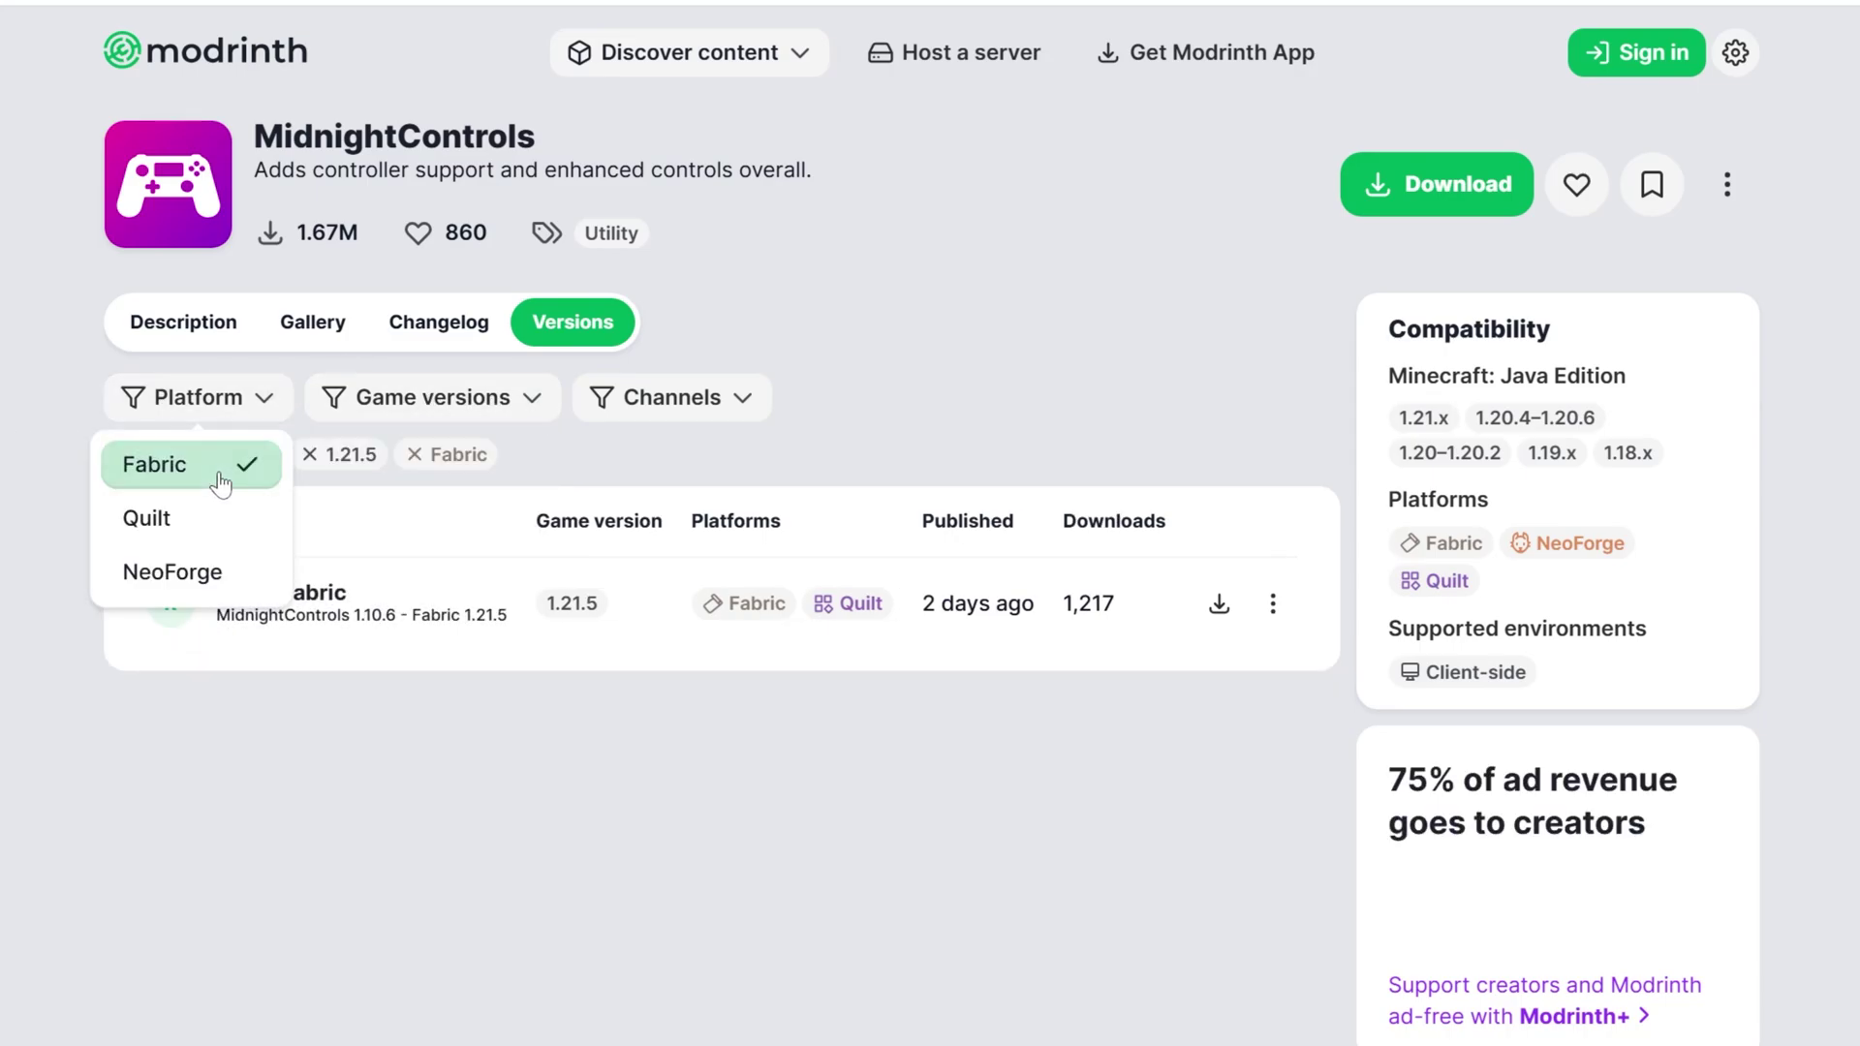
left_click(511, 436)
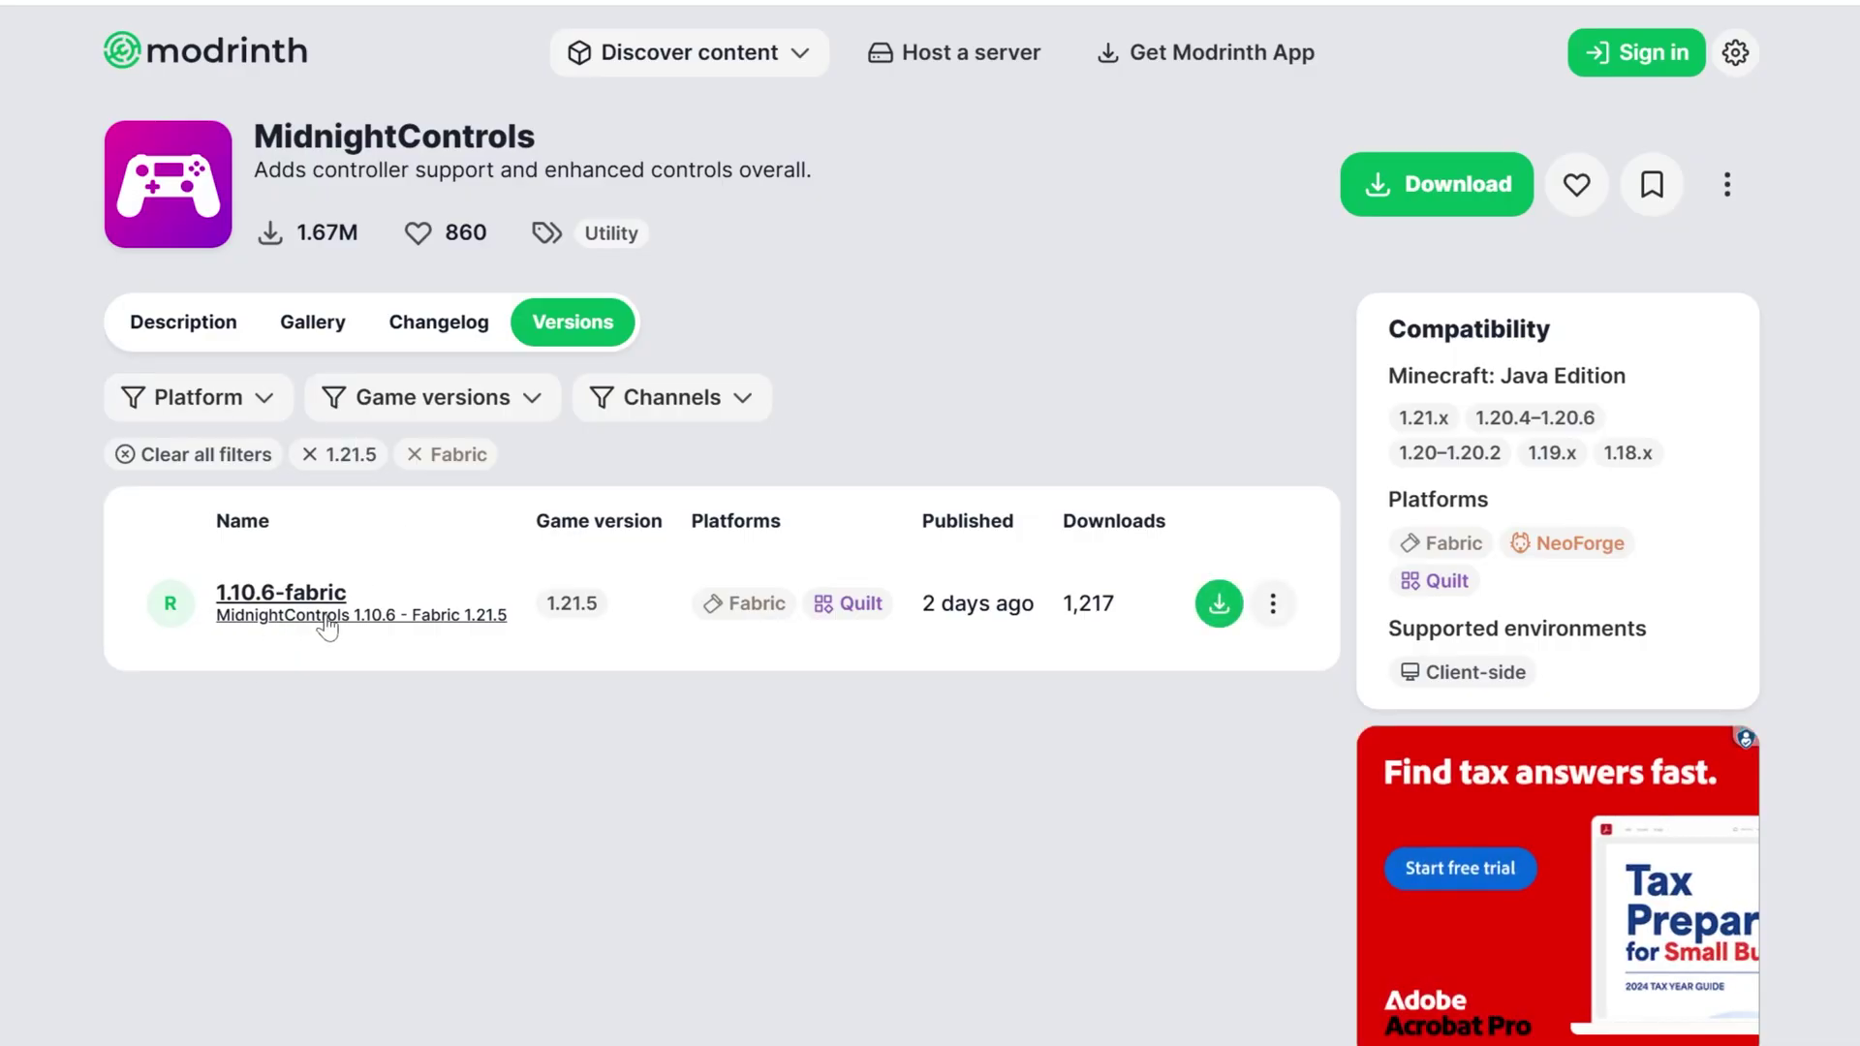
- Download the 1.10.6-fabric file and save it to Downloads
left_click(1272, 605)
left_click(1201, 673)
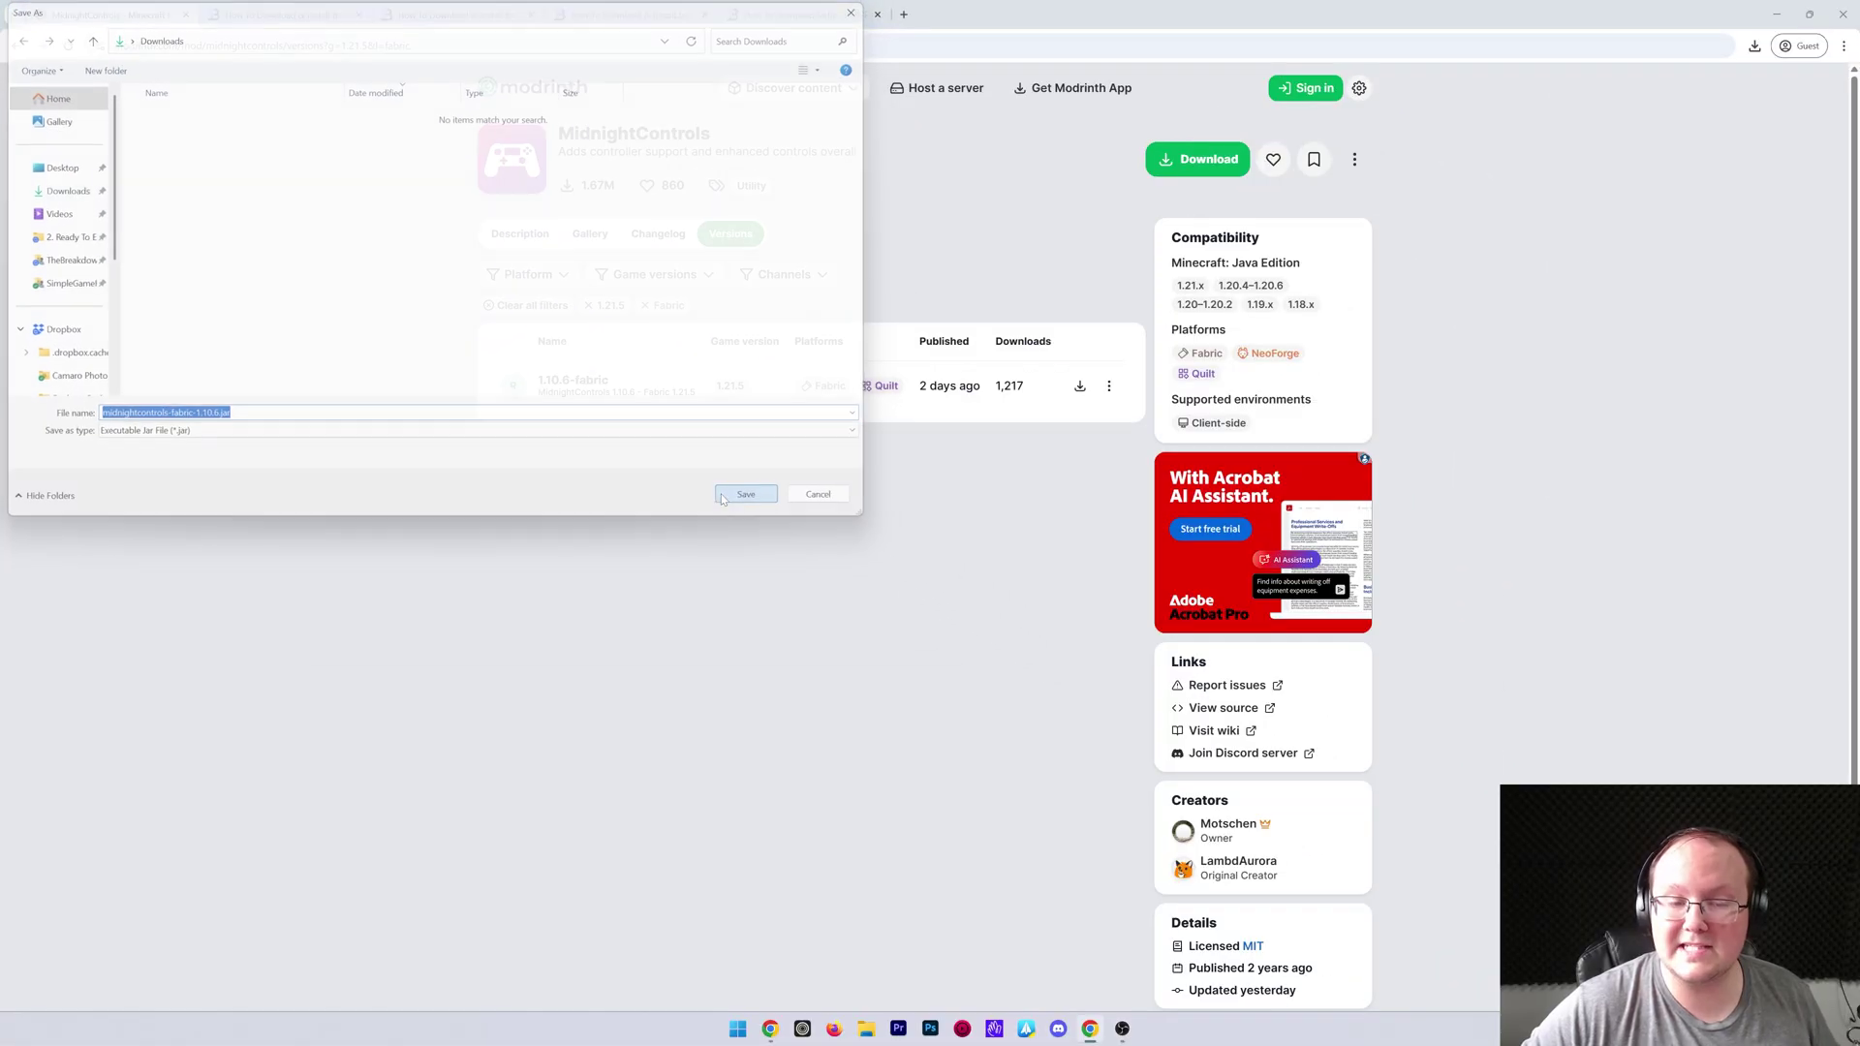
left_click(1455, 982)
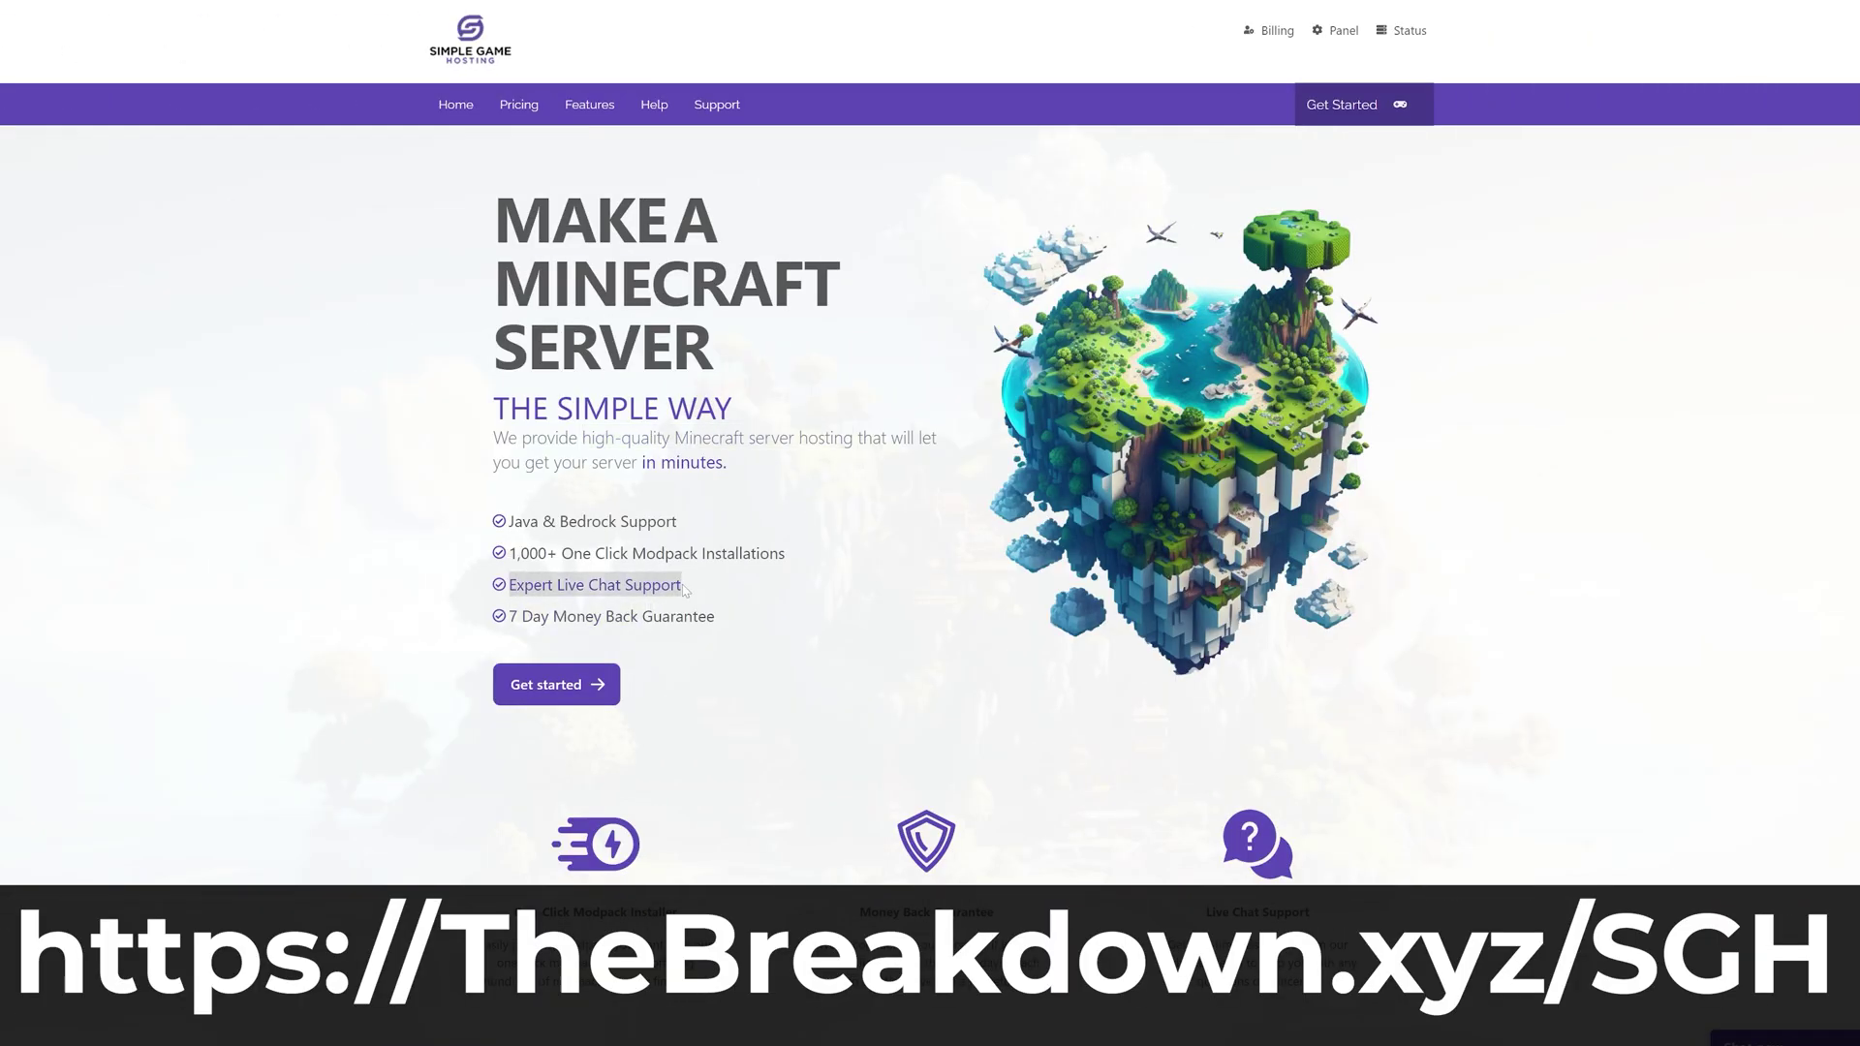
- Search the hosting site for modpacks for version 1.20.1
scroll(683, 590, "down", 4)
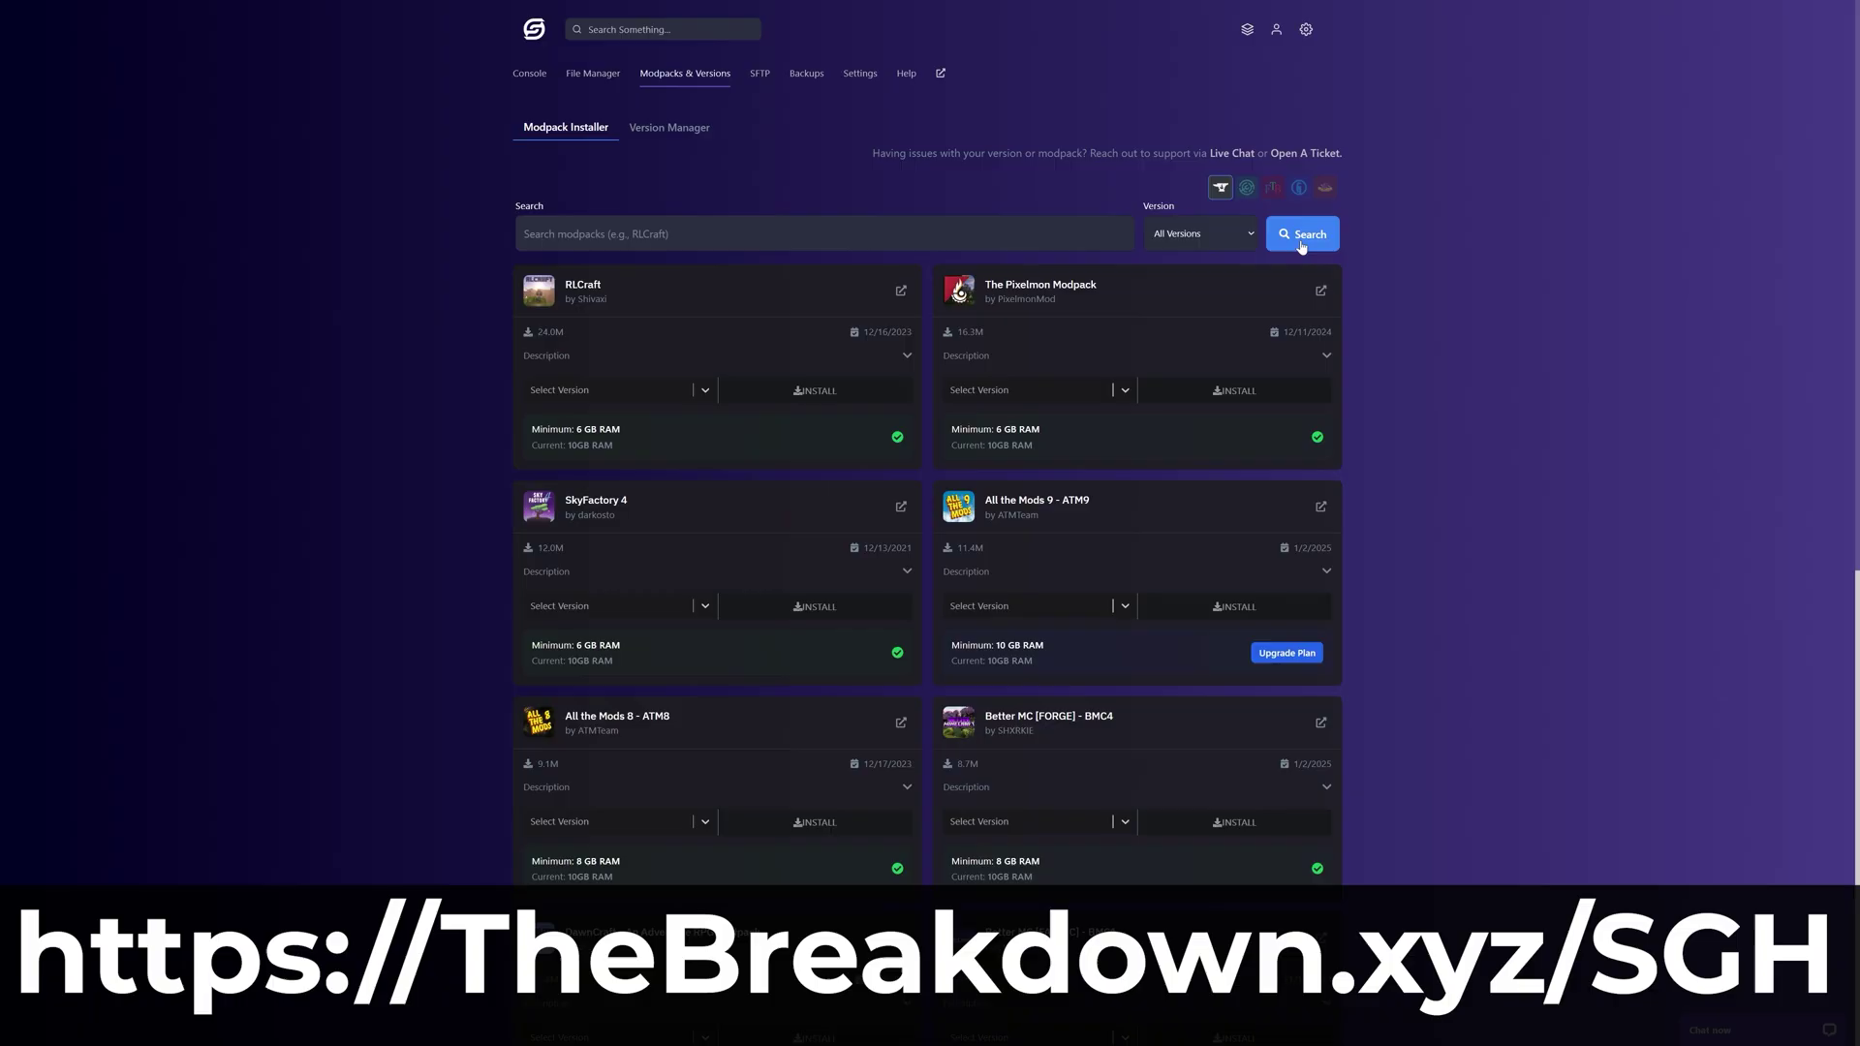
left_click(1201, 234)
left_click(1197, 450)
left_click(1298, 237)
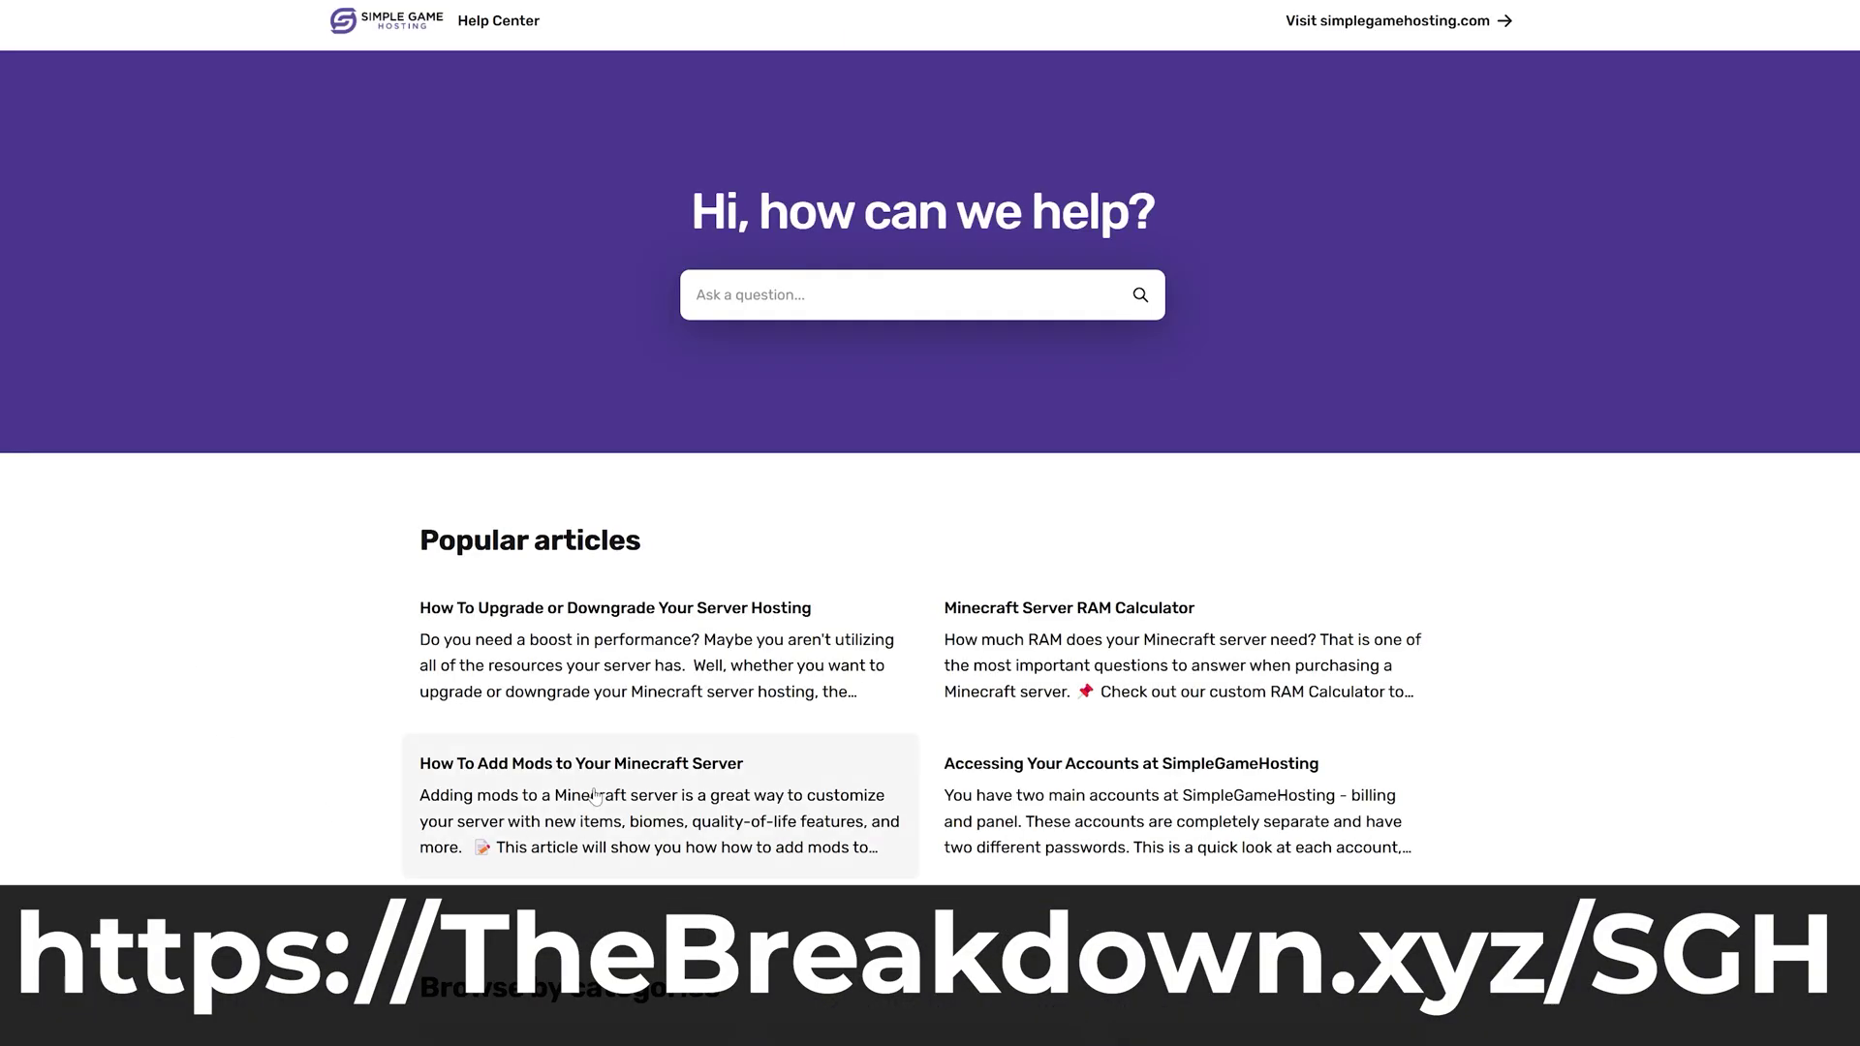
- Open the How To Add Mods article and list the available Forge server versions
left_click(514, 775)
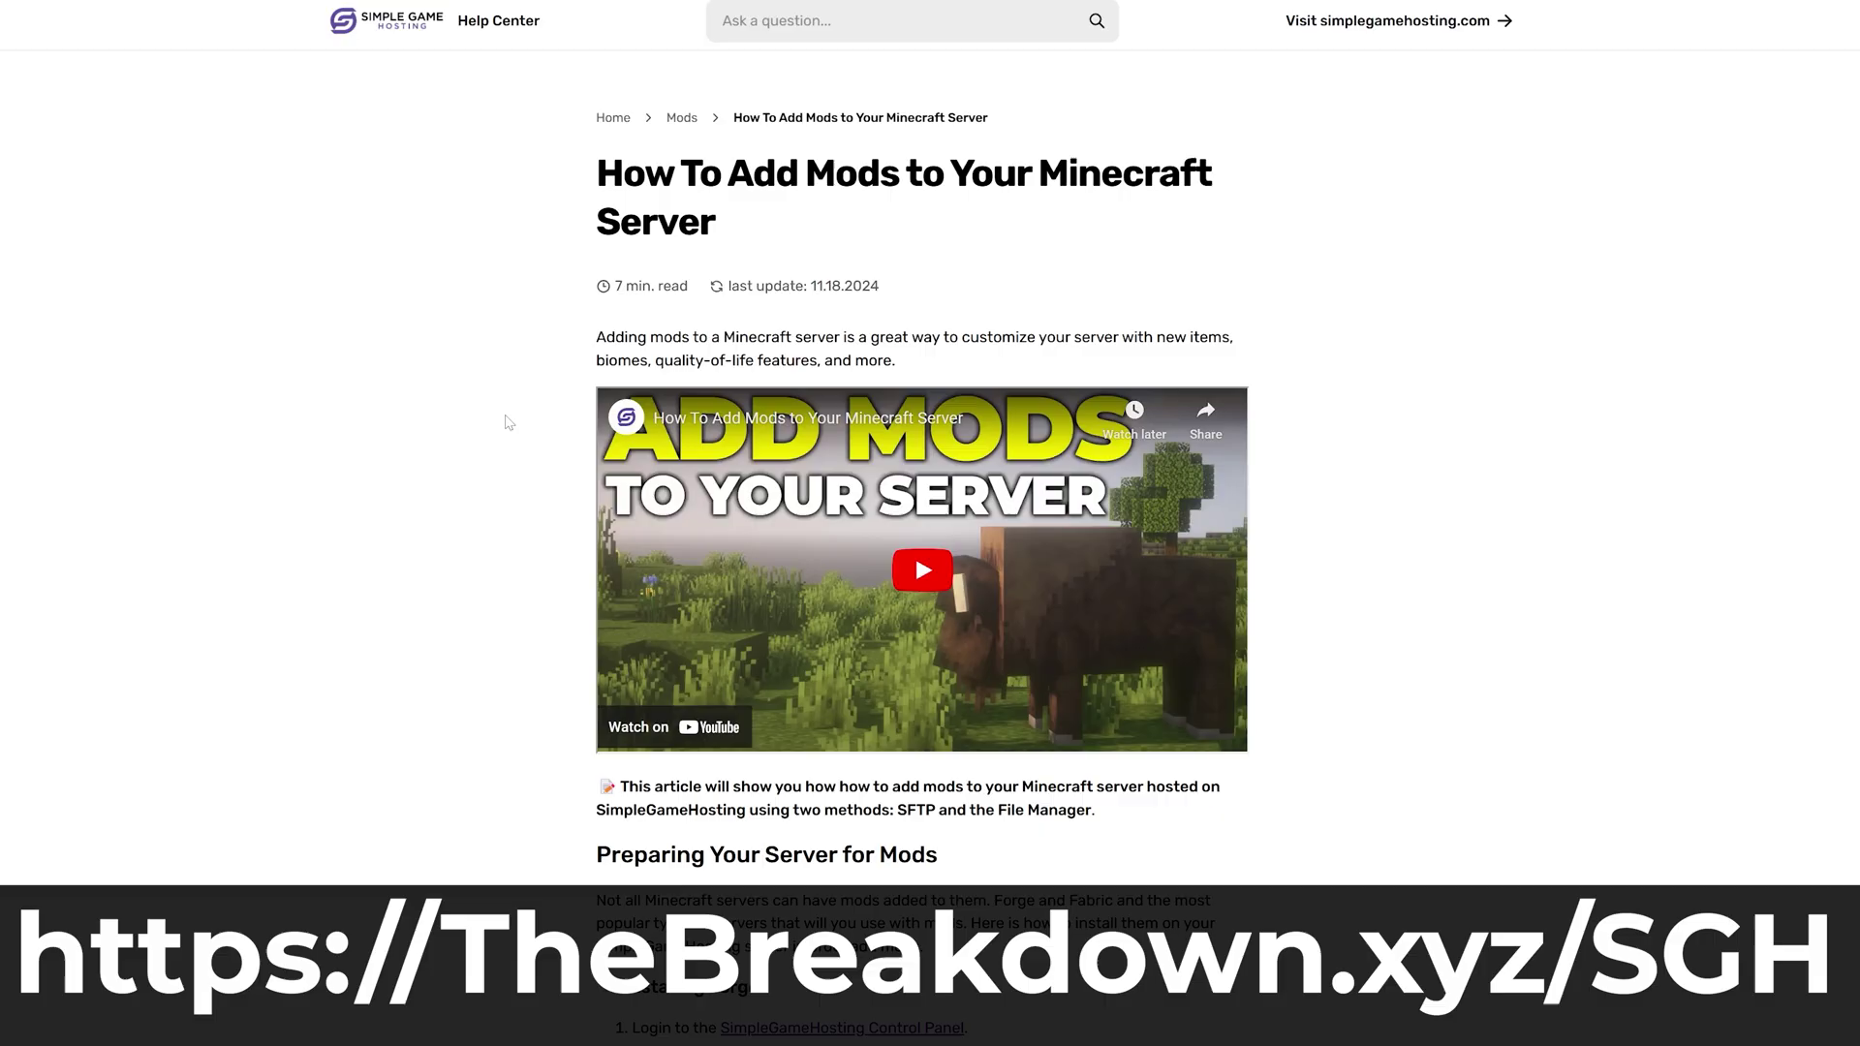
scroll(505, 422, "down", 15)
scroll(505, 423, "down", 15)
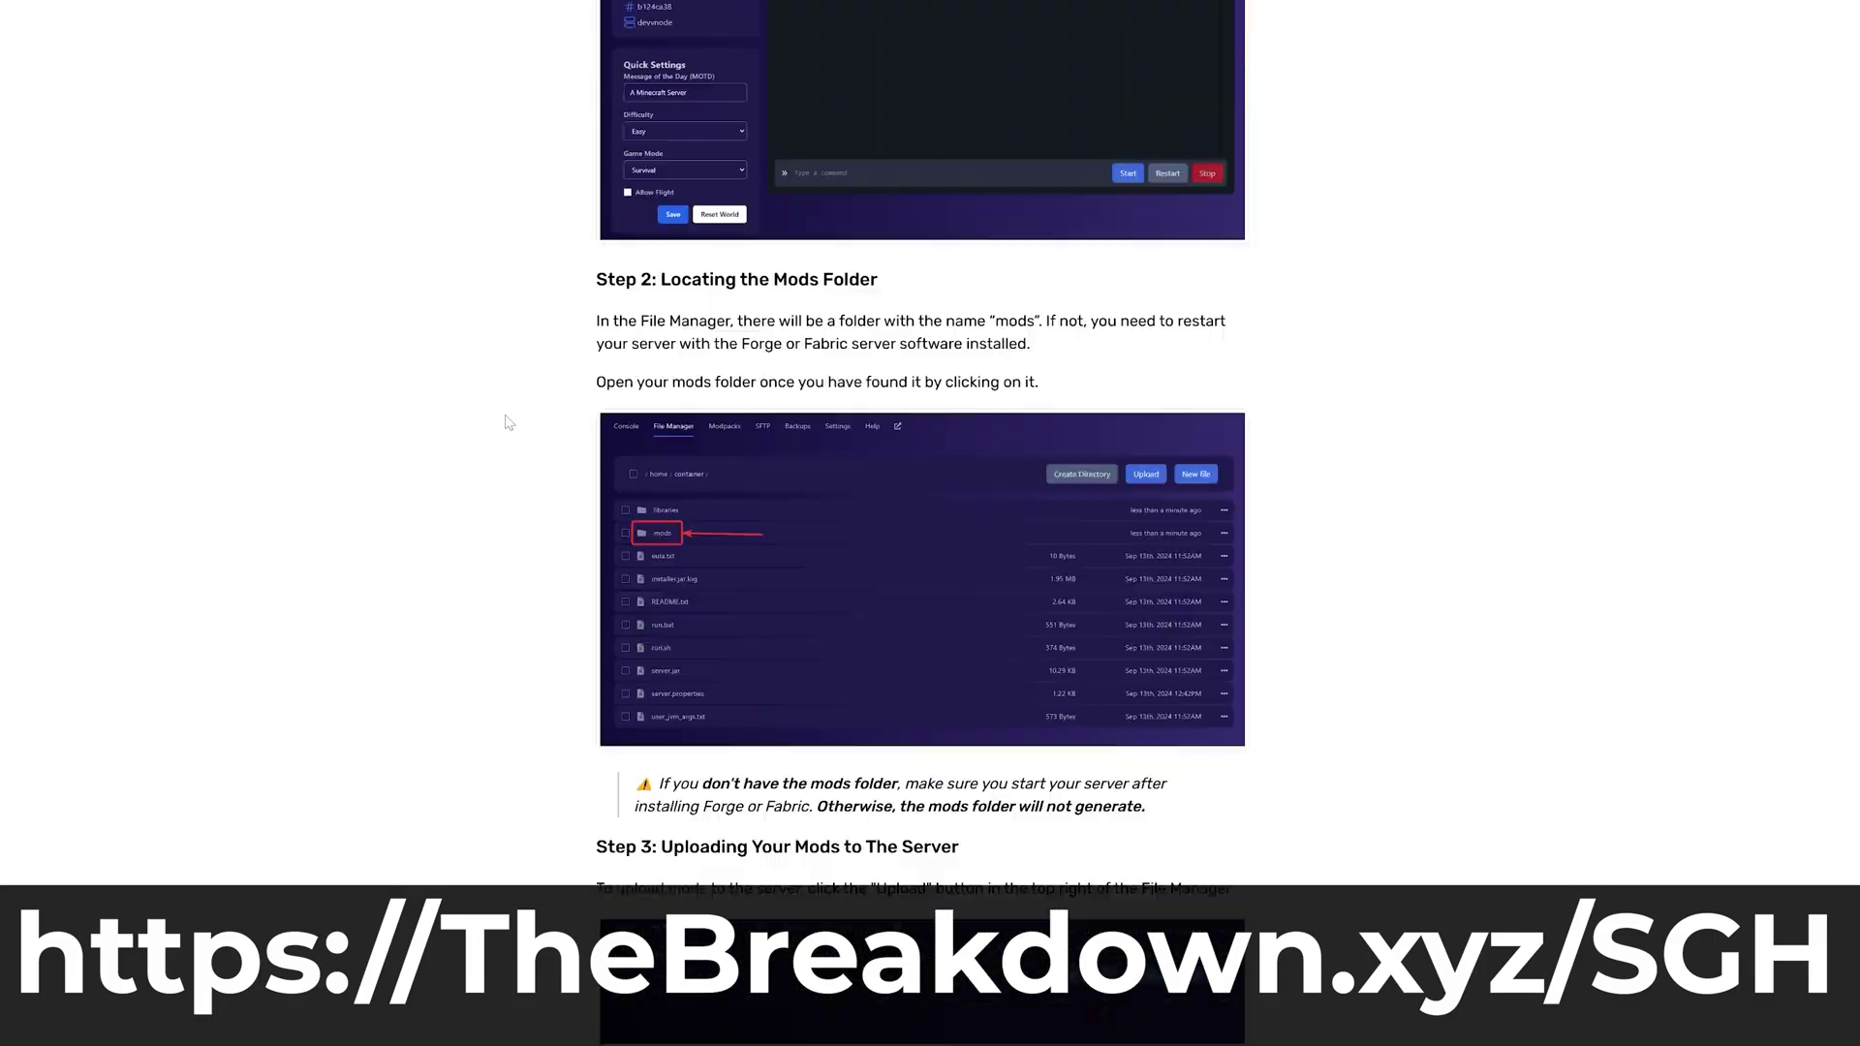
left_click(577, 445)
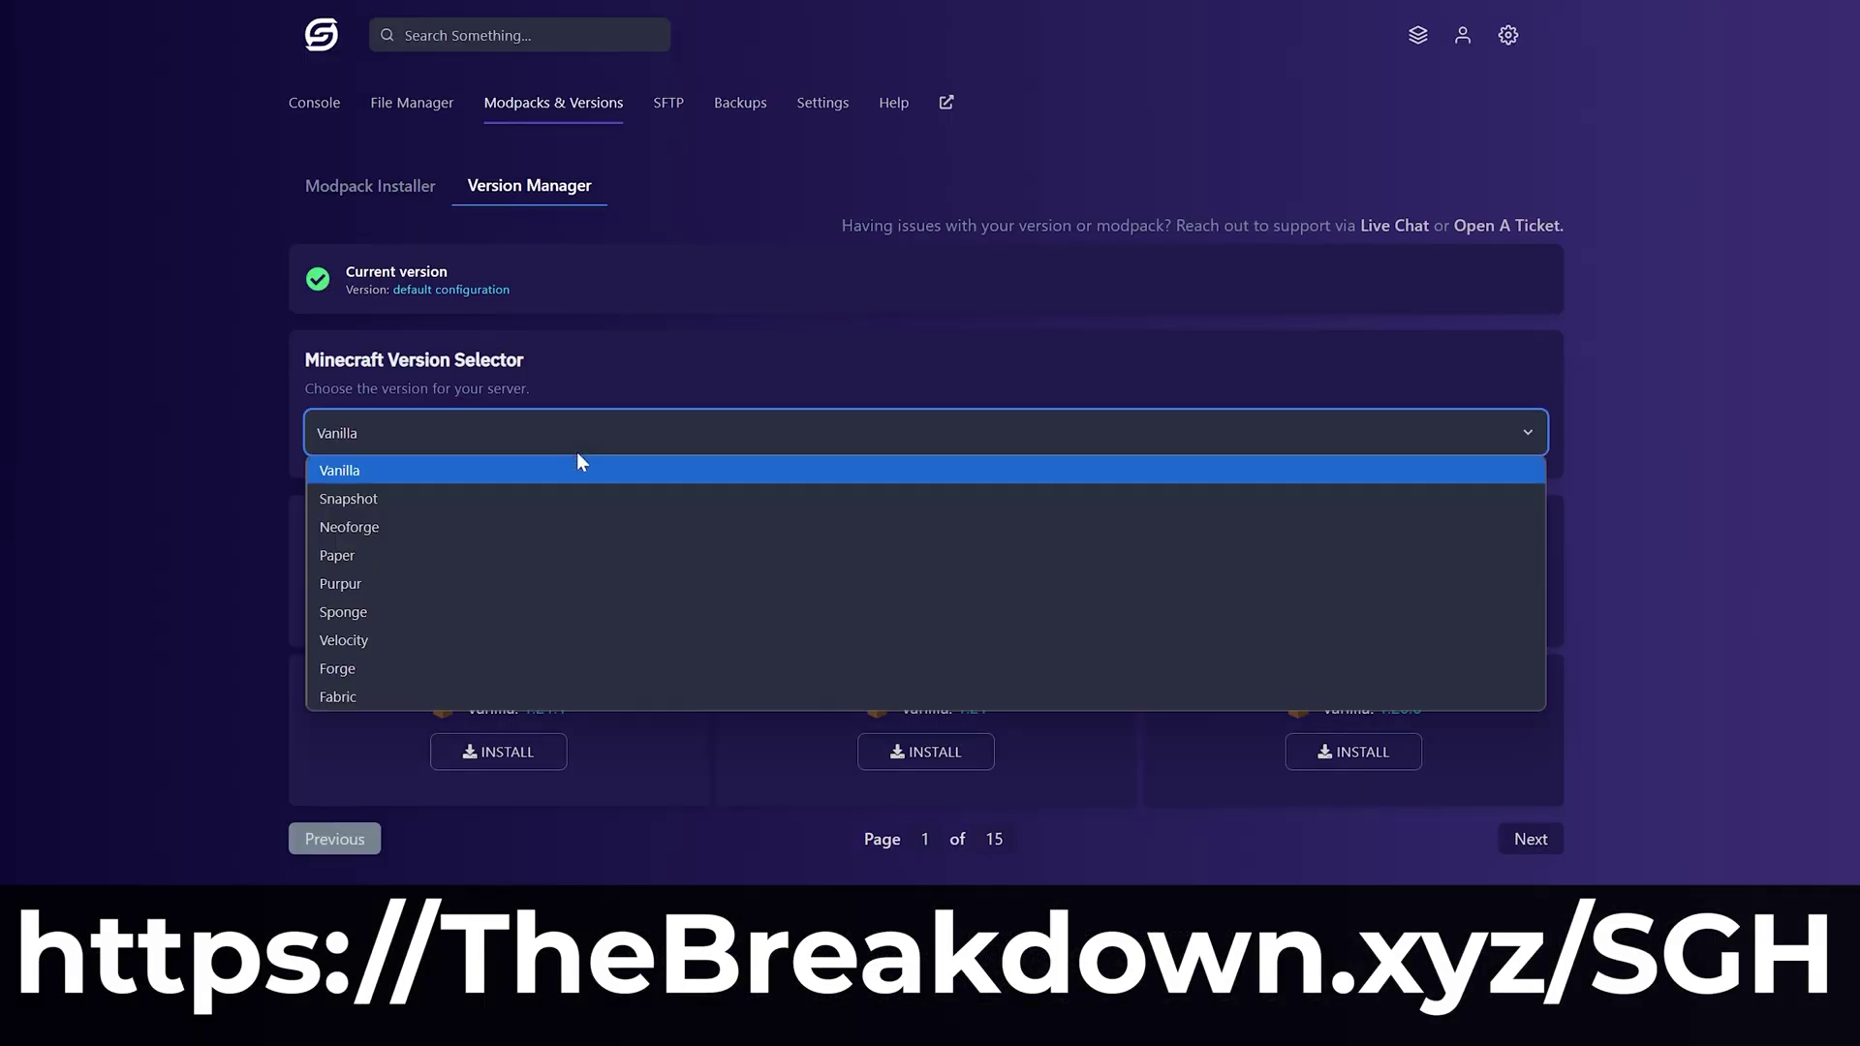
left_click(575, 668)
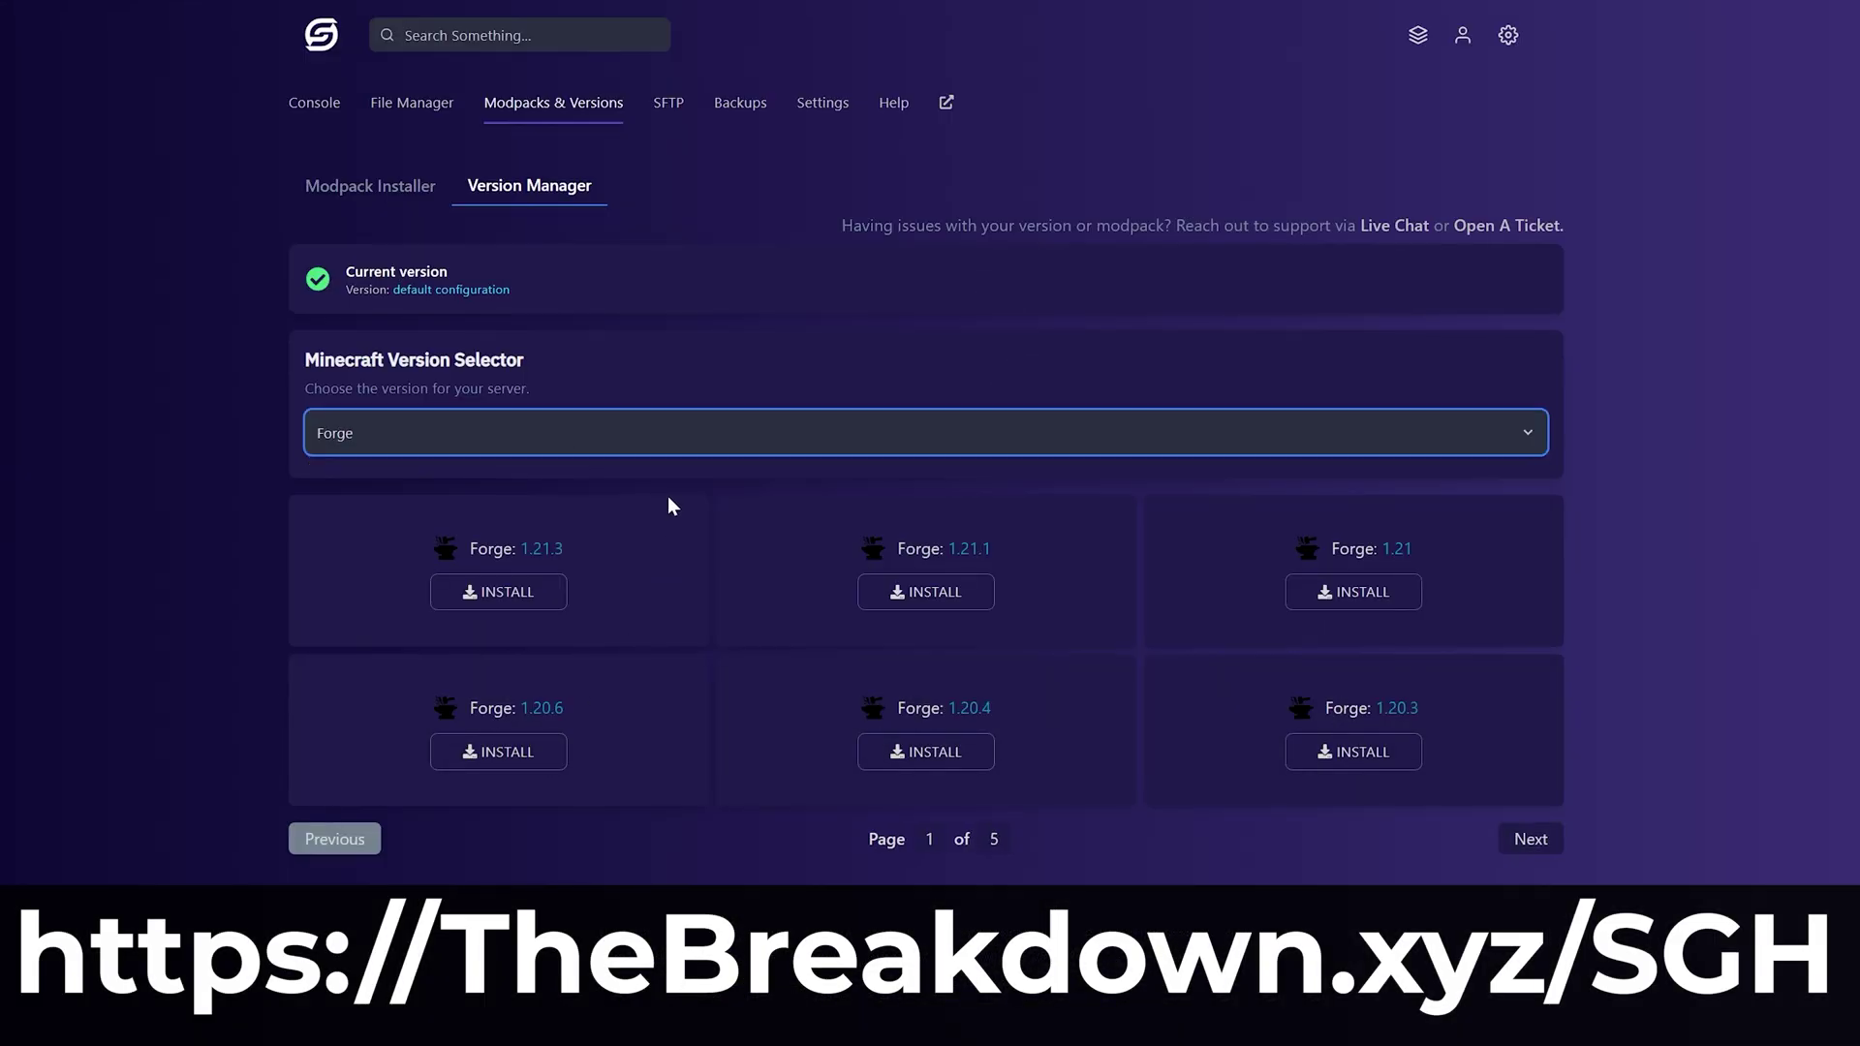
left_click_drag(1366, 208, 502, 238)
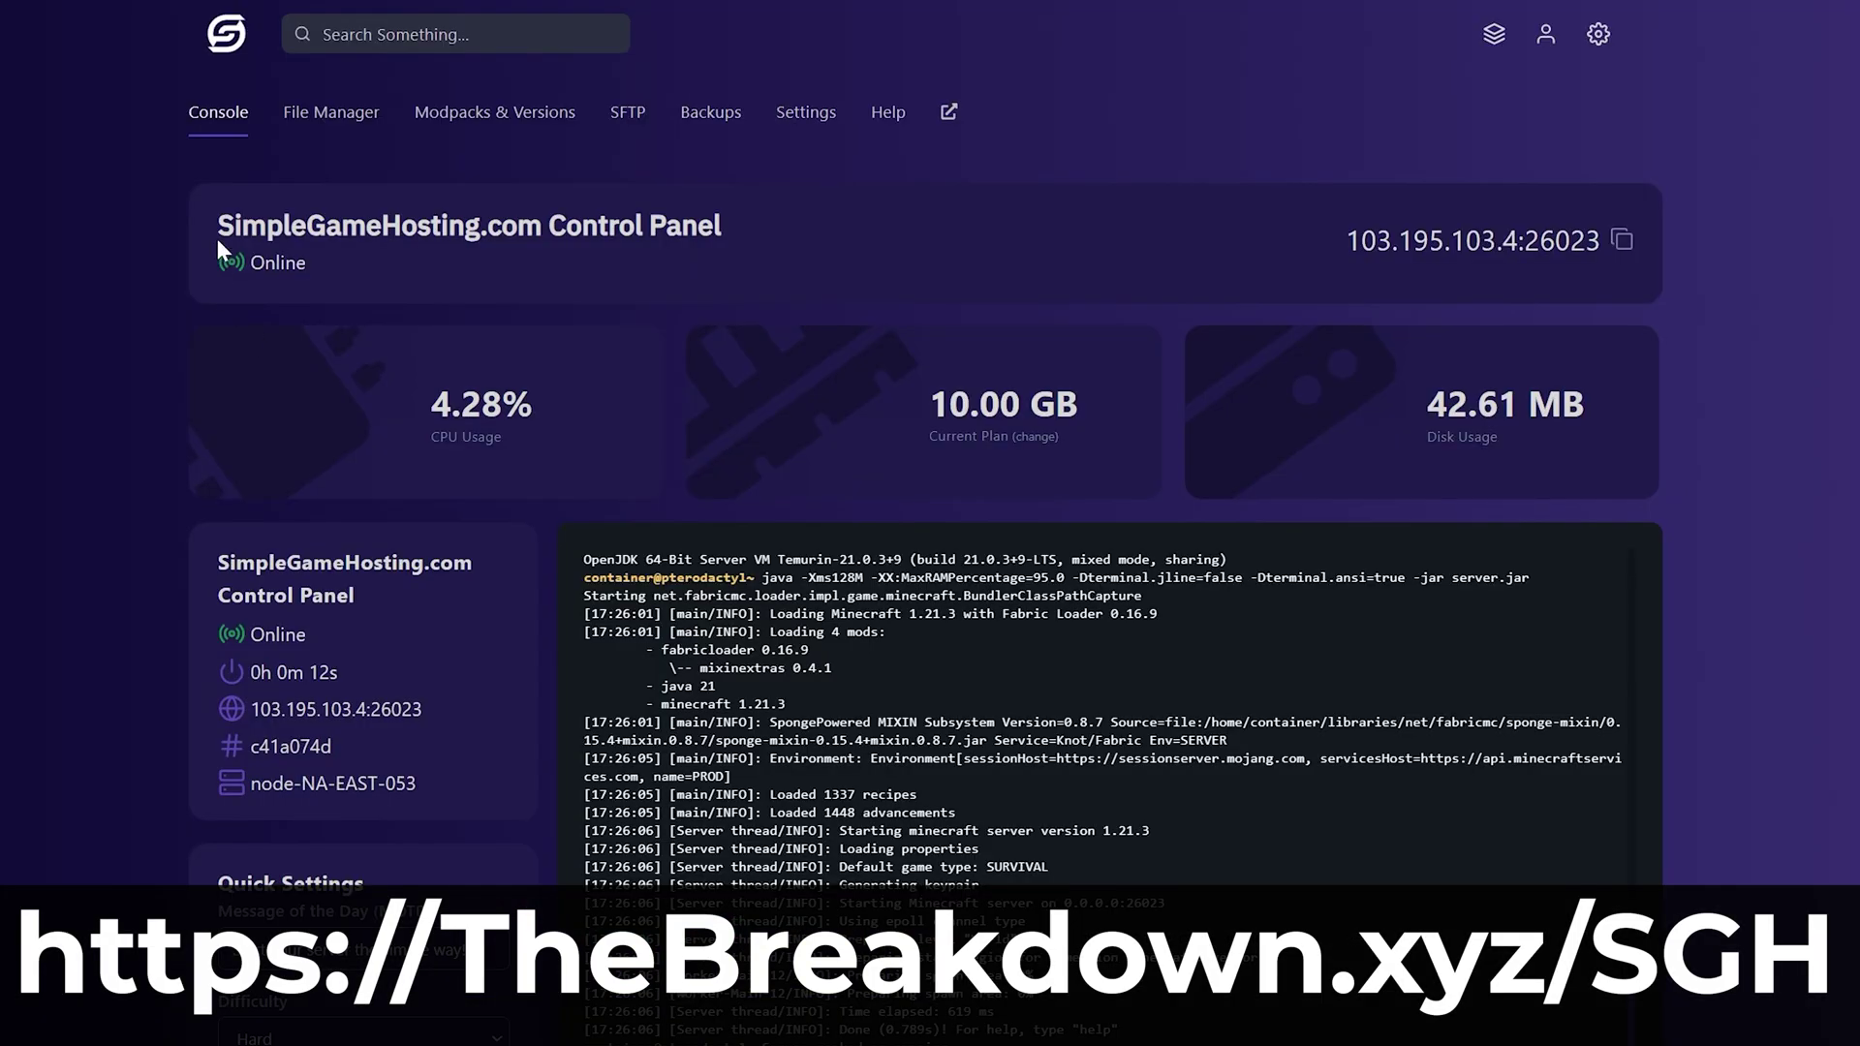
left_click_drag(217, 239, 703, 237)
left_click(751, 277)
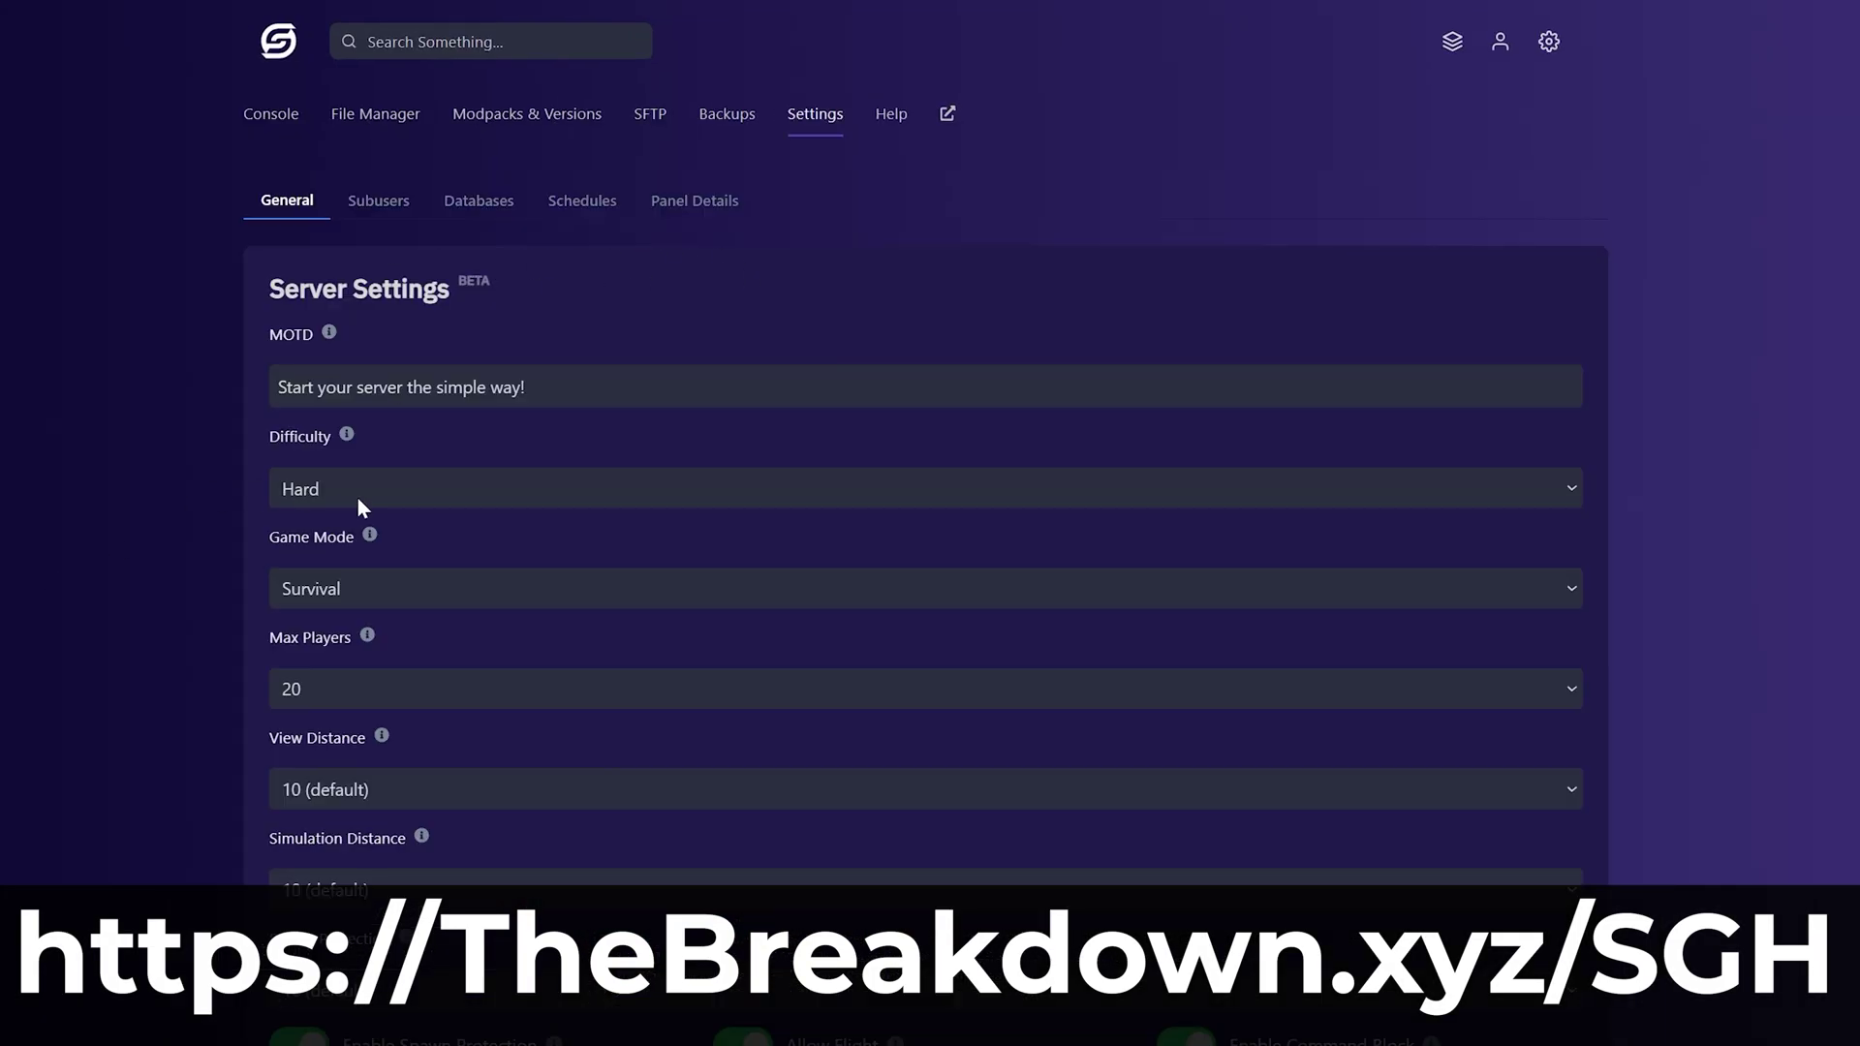
- Set the server Difficulty to Normal, apply the settings, and start a new backup
left_click(356, 489)
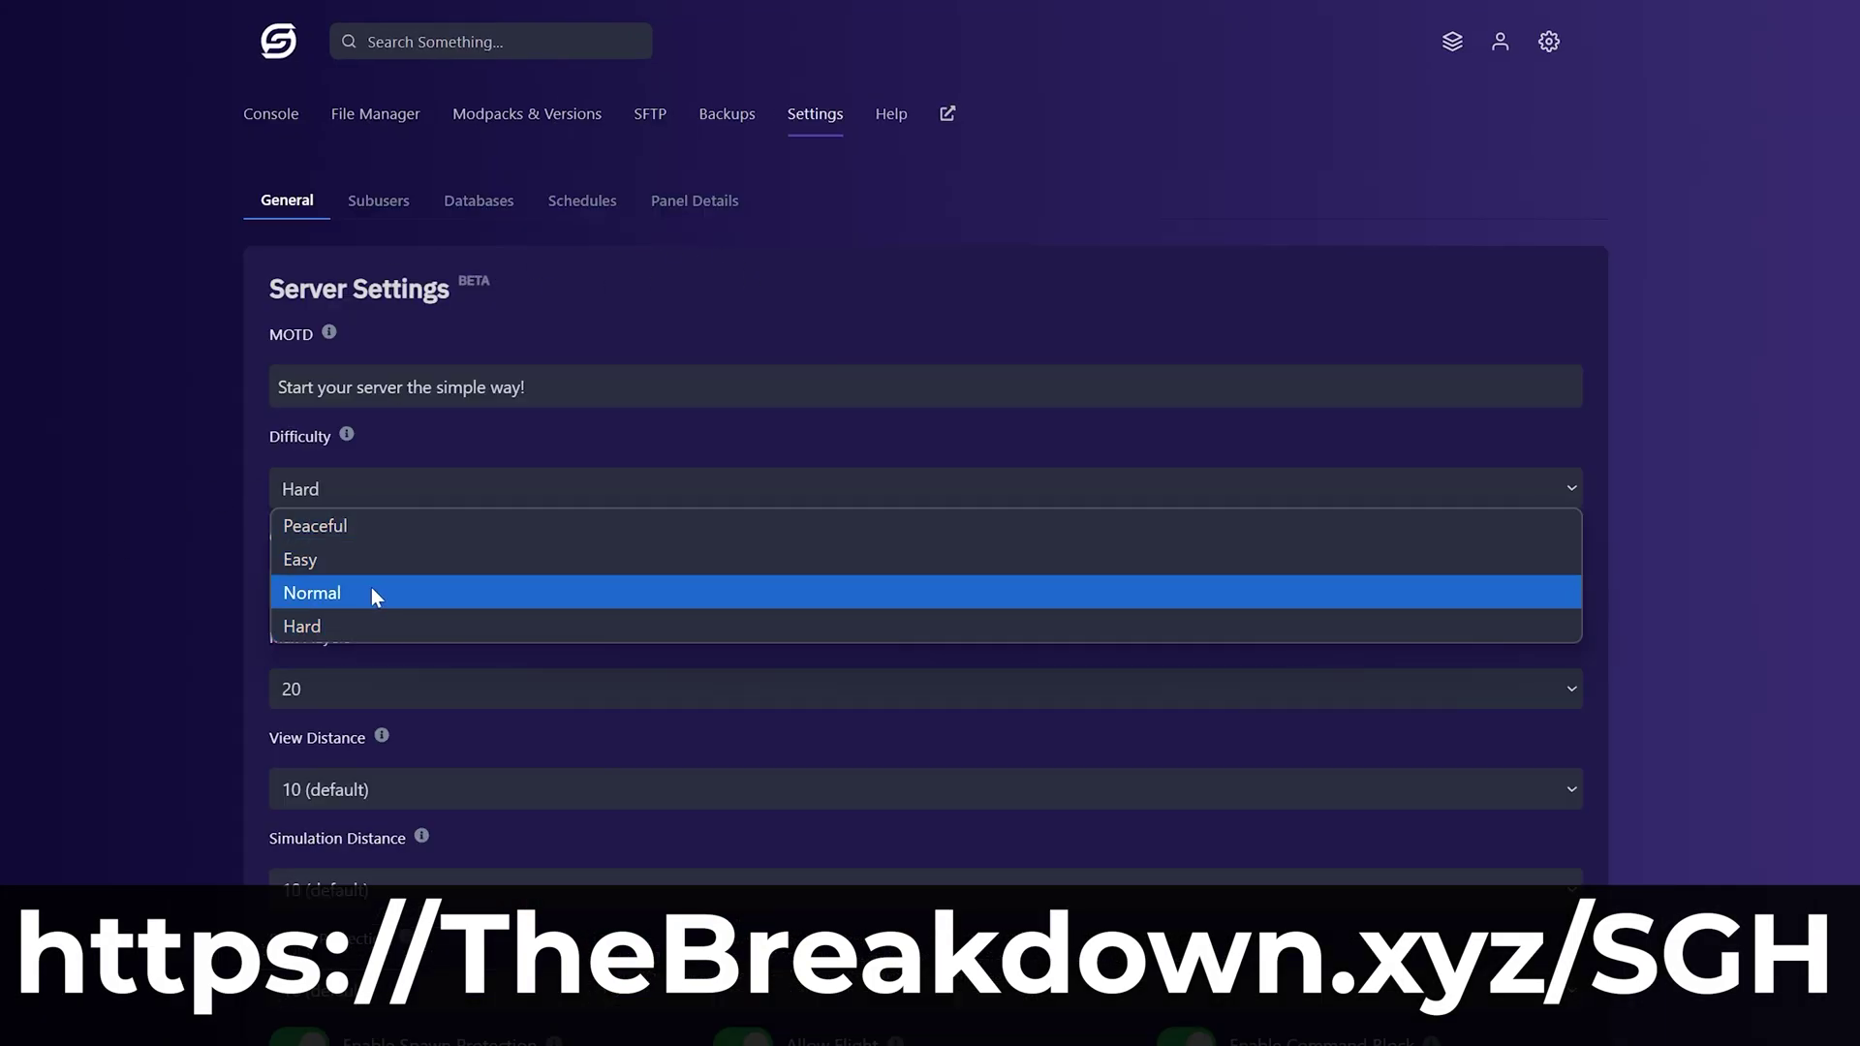
left_click(370, 587)
left_click(1315, 843)
left_click(1507, 932)
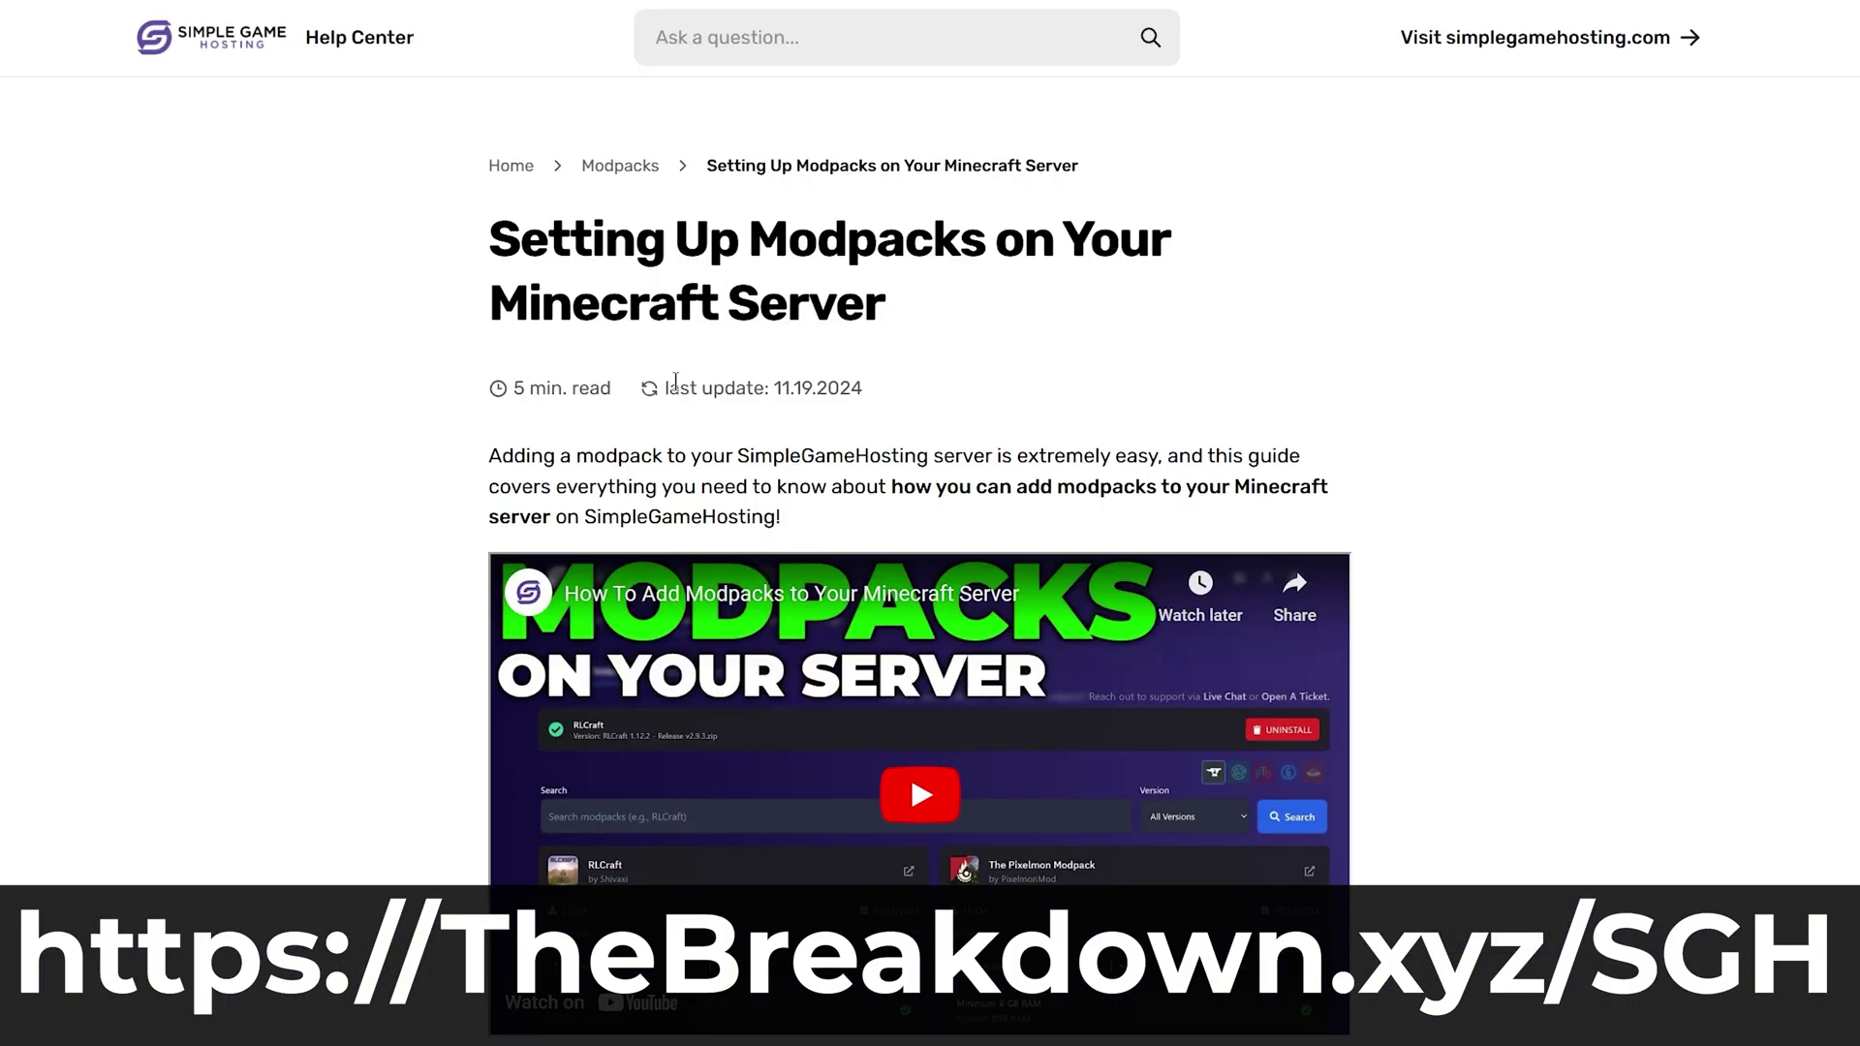
scroll(1453, 673, "down", 15)
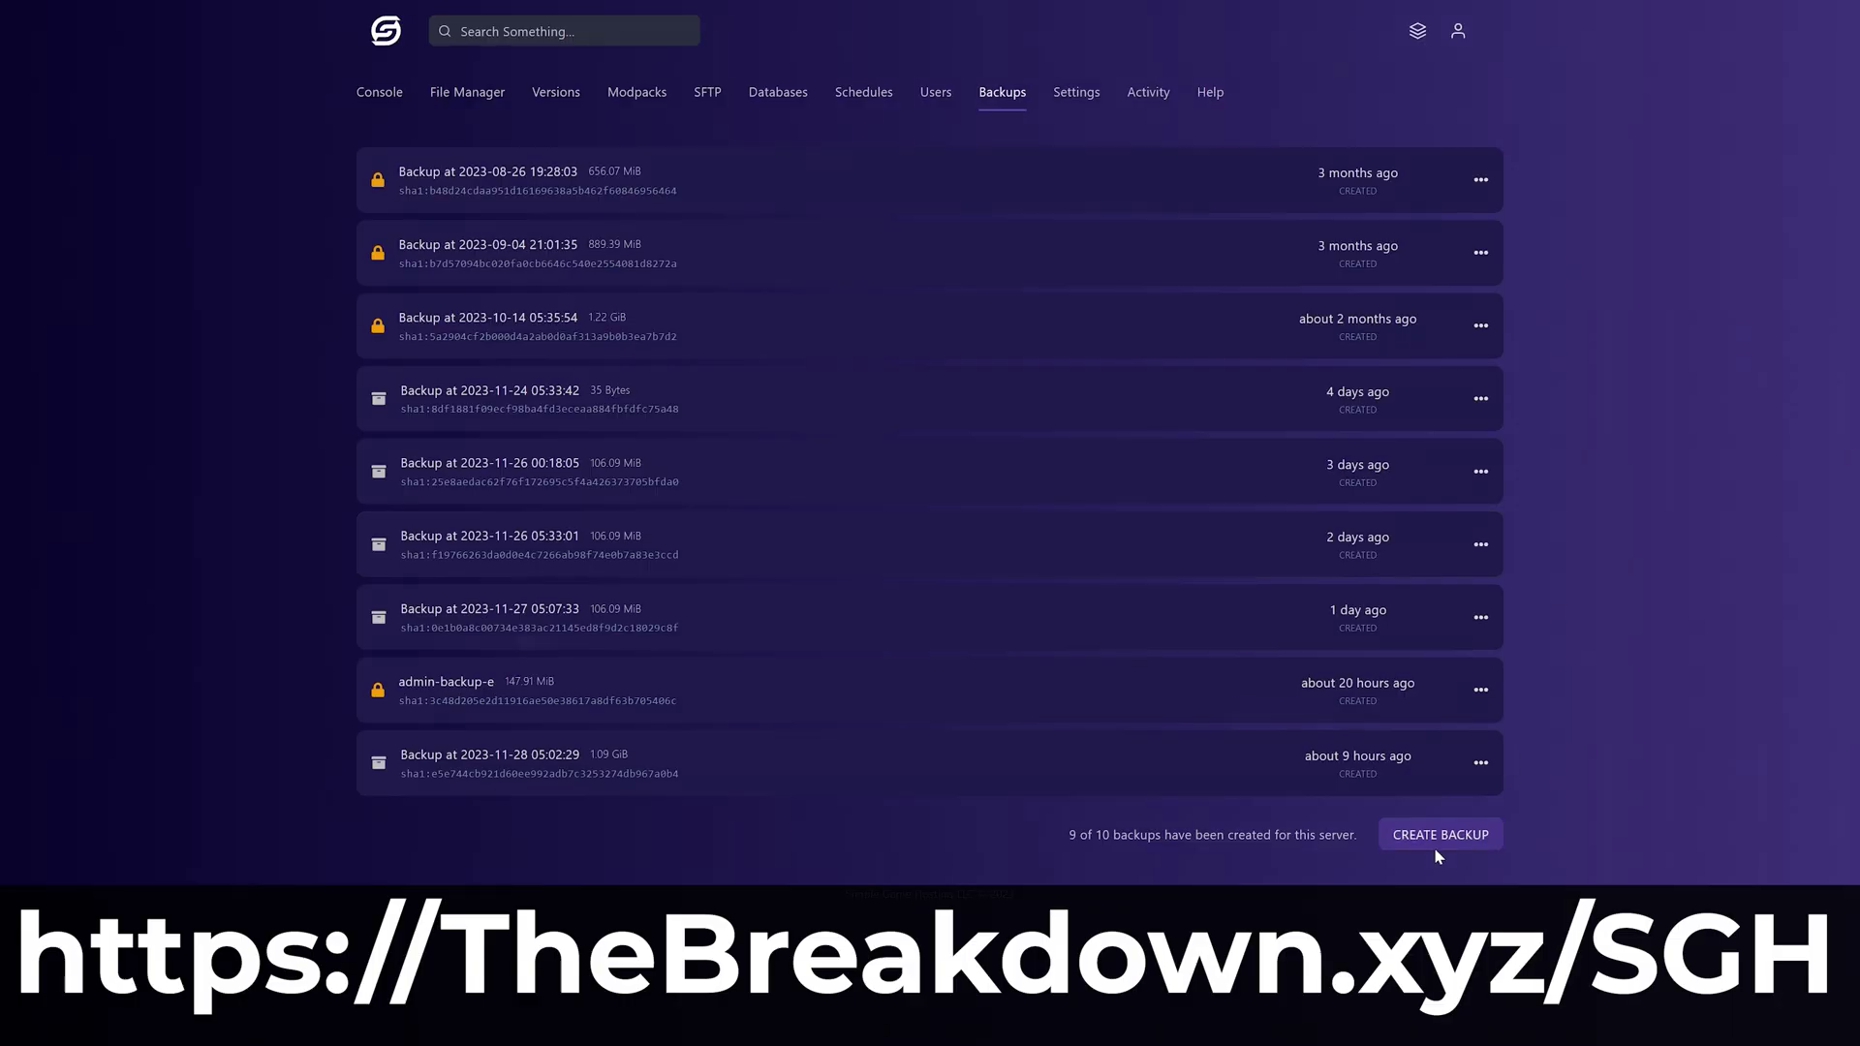
left_click(1437, 839)
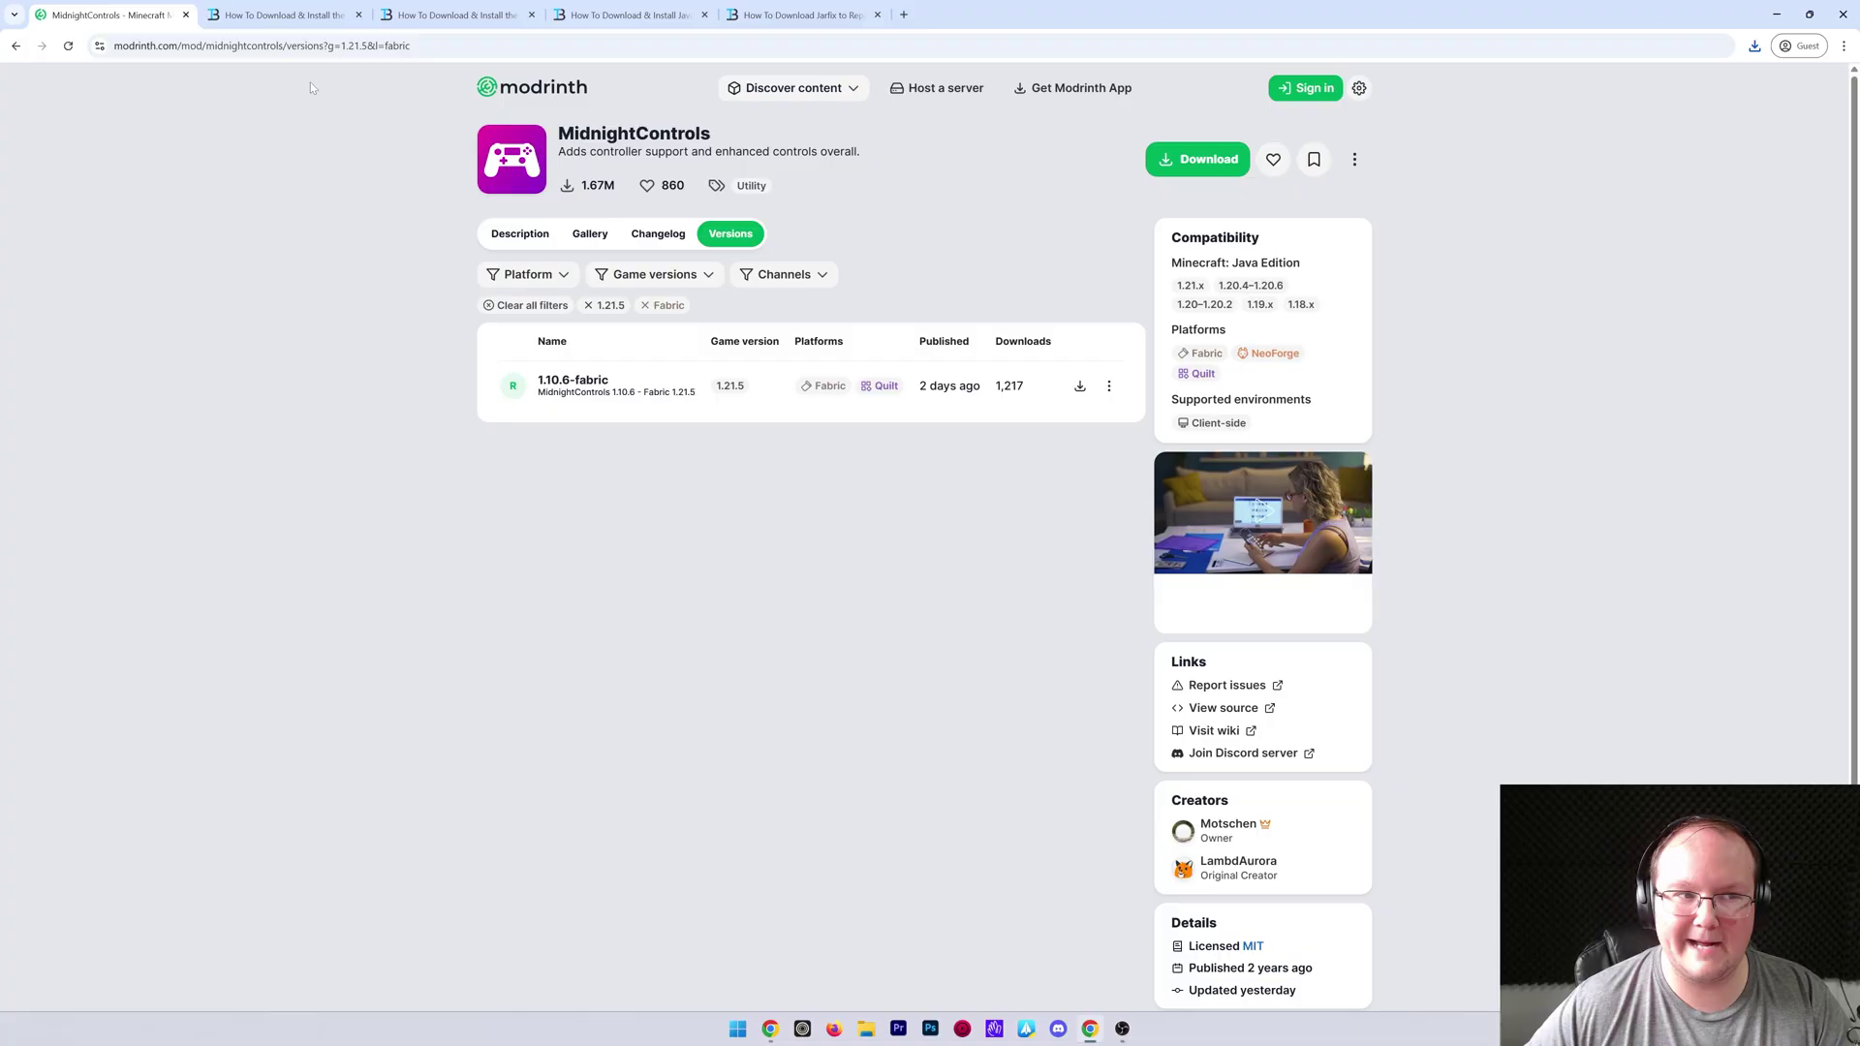
- Filter the Fabric API files list on CurseForge to Minecraft 1.21.5
left_click(286, 15)
scroll(376, 305, "down", 6)
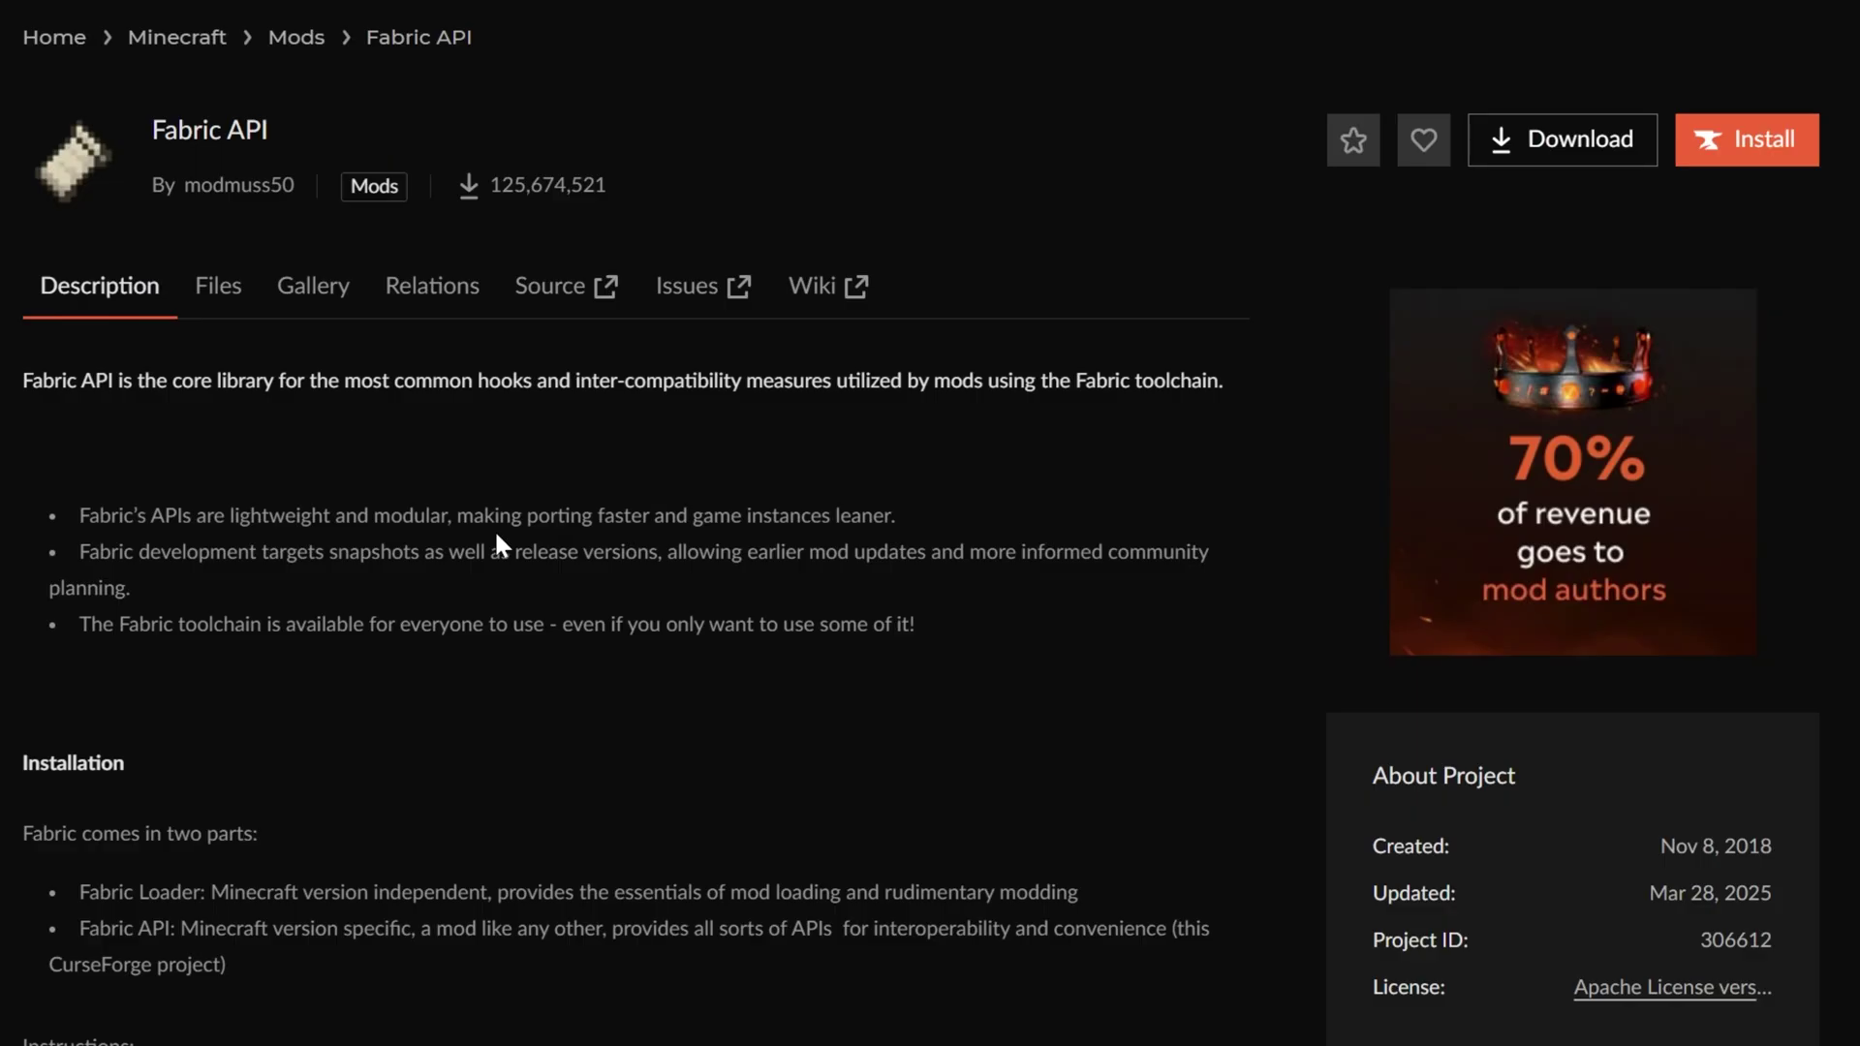
left_click(245, 307)
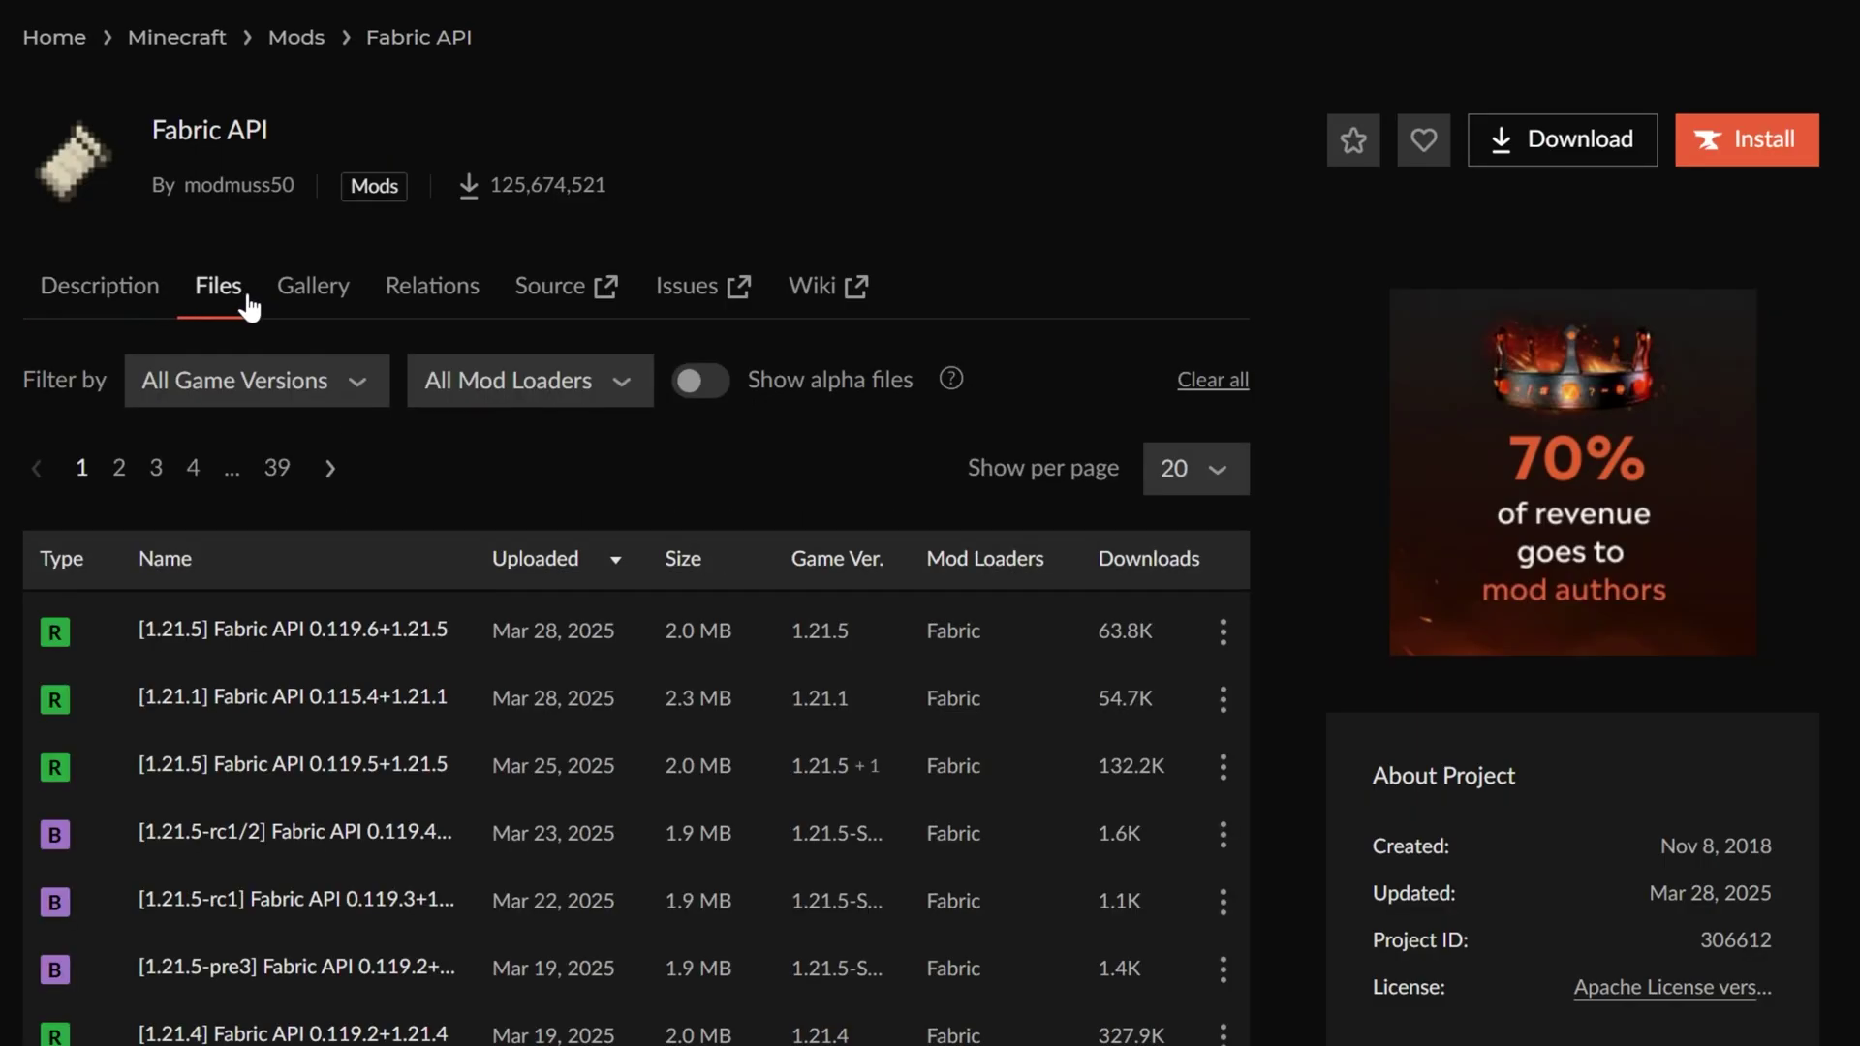
left_click(282, 360)
left_click(228, 463)
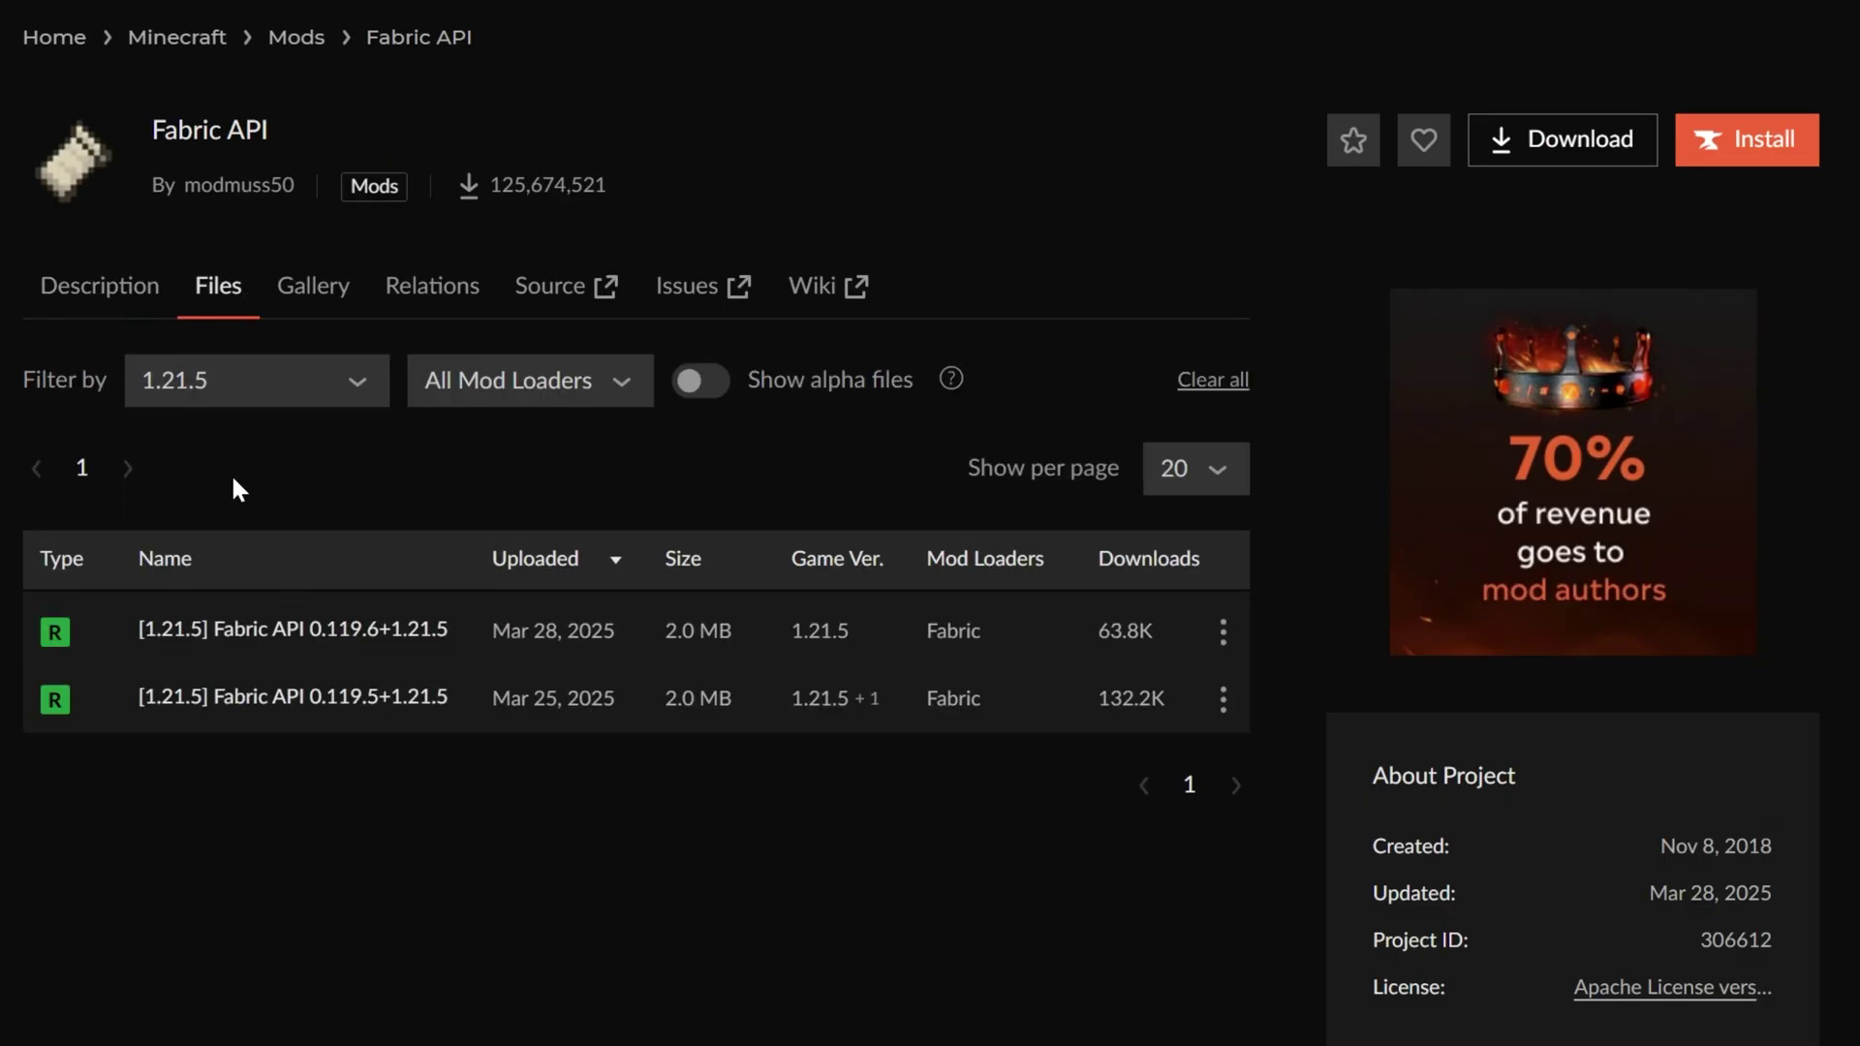
- Download the Fabric API 0.119.6+1.21.5 file and save it to Downloads
left_click(1222, 631)
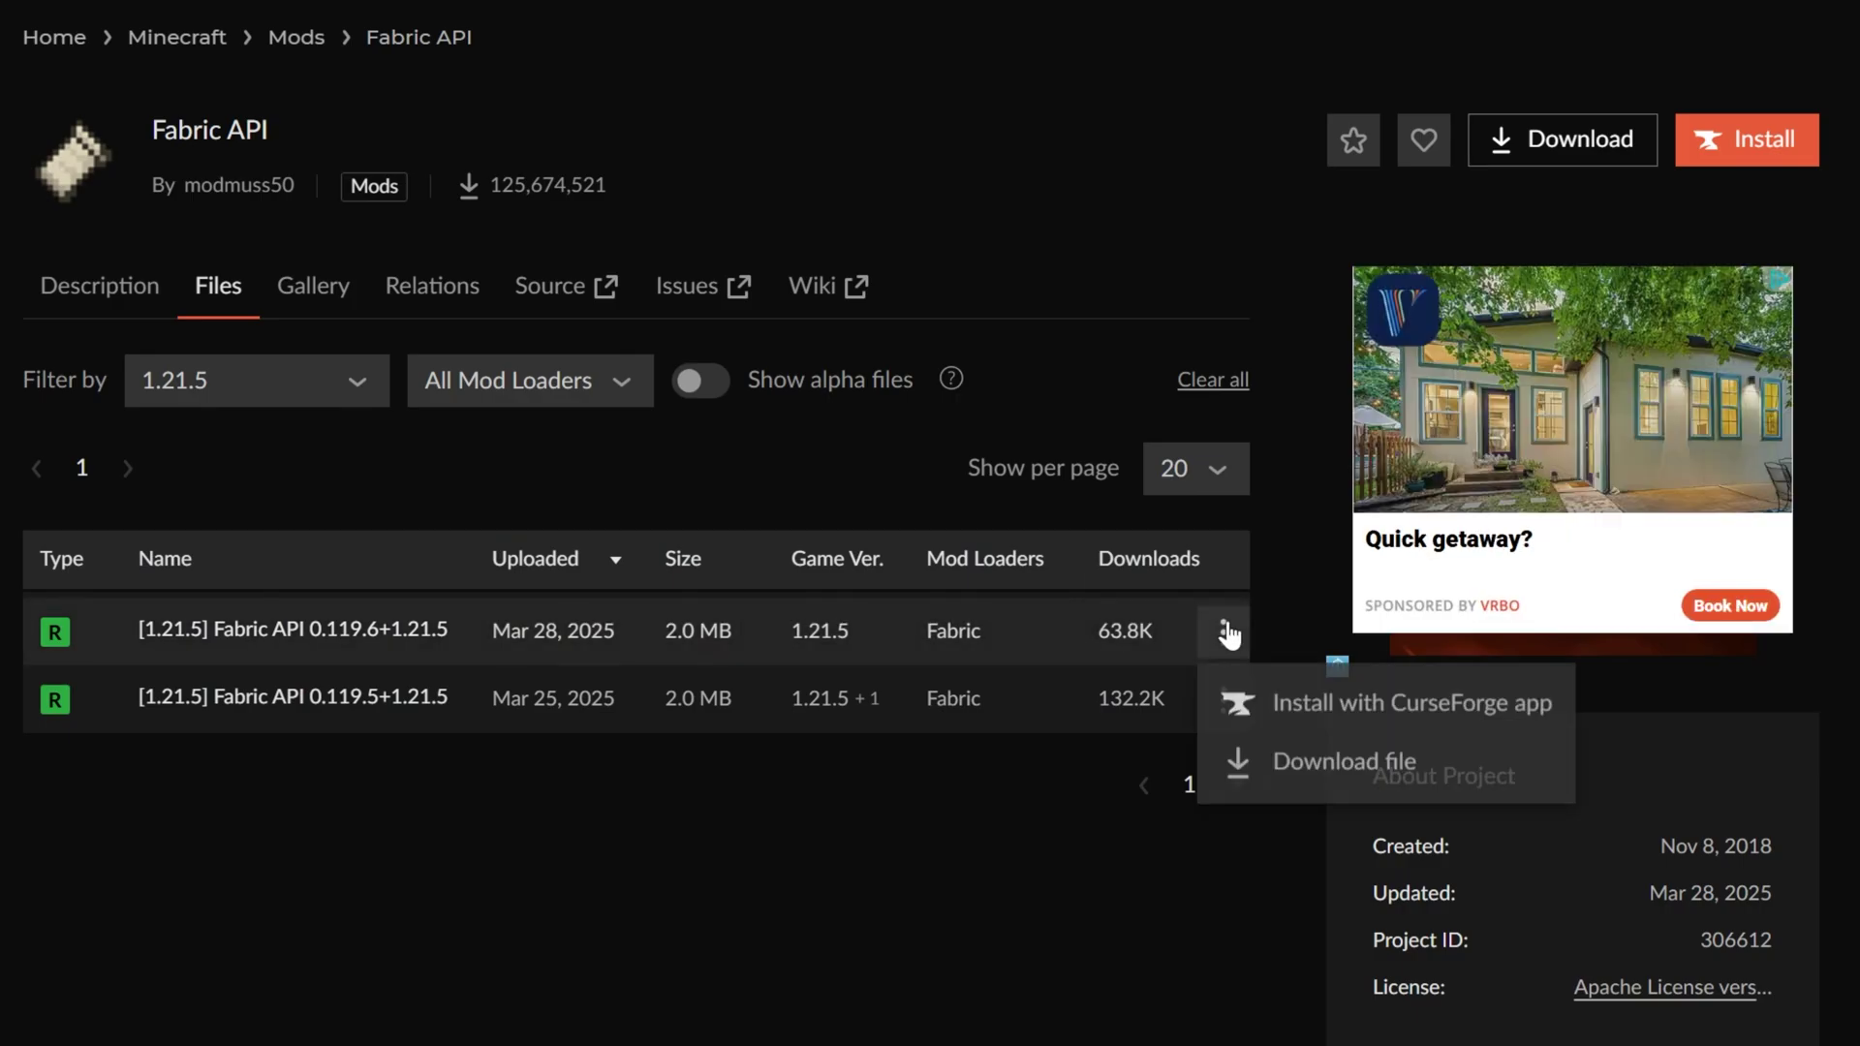
left_click(1297, 790)
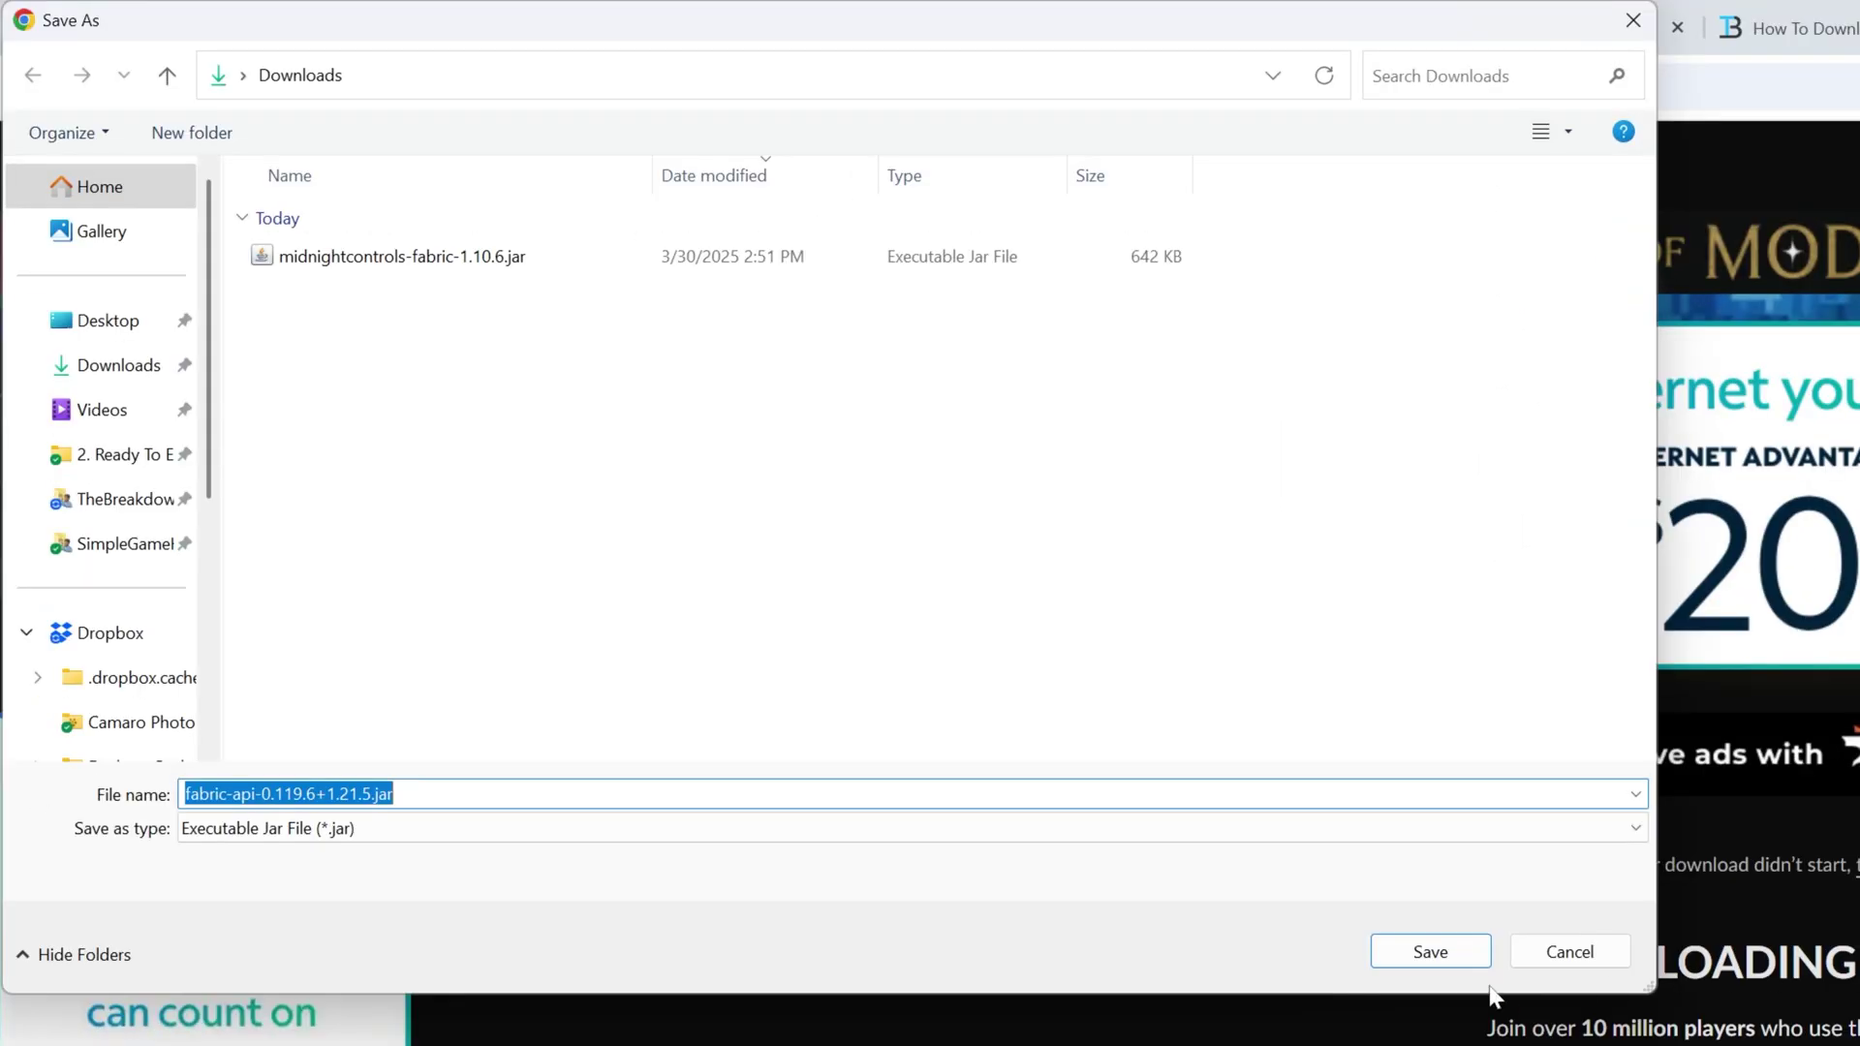
left_click(1477, 973)
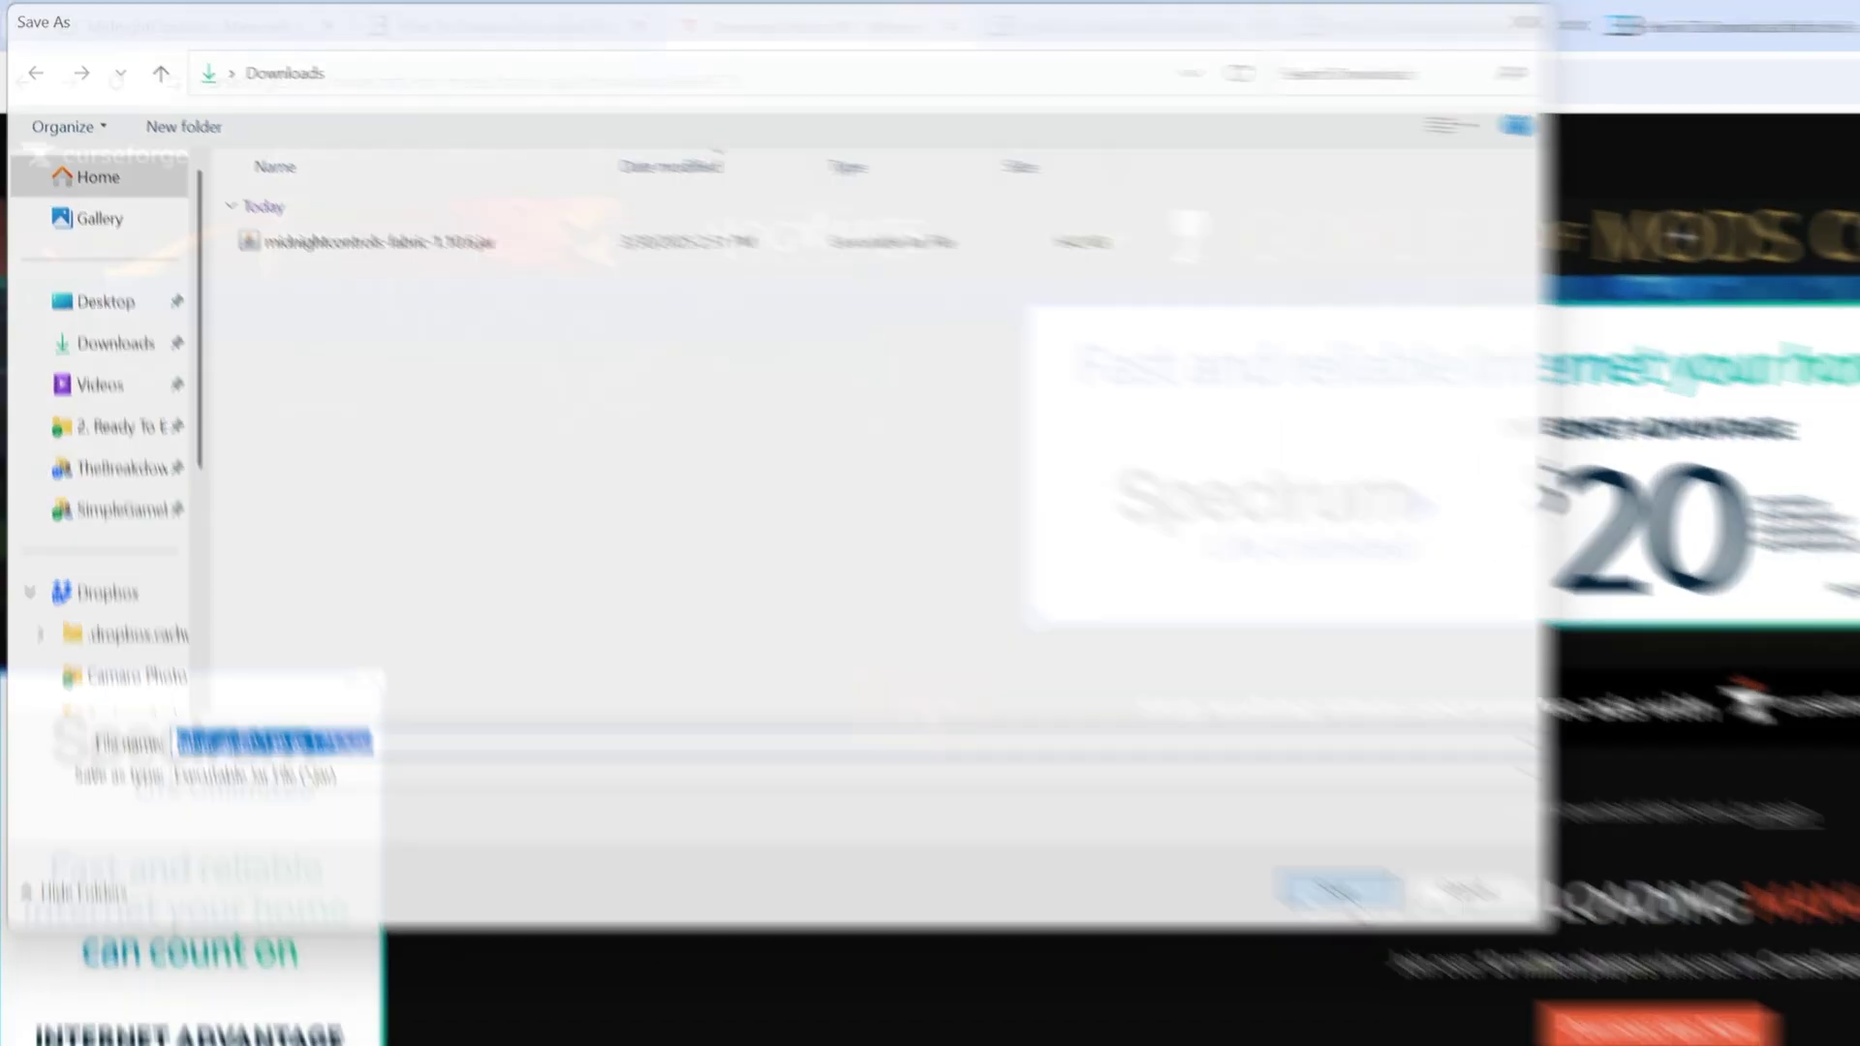
left_click(635, 19)
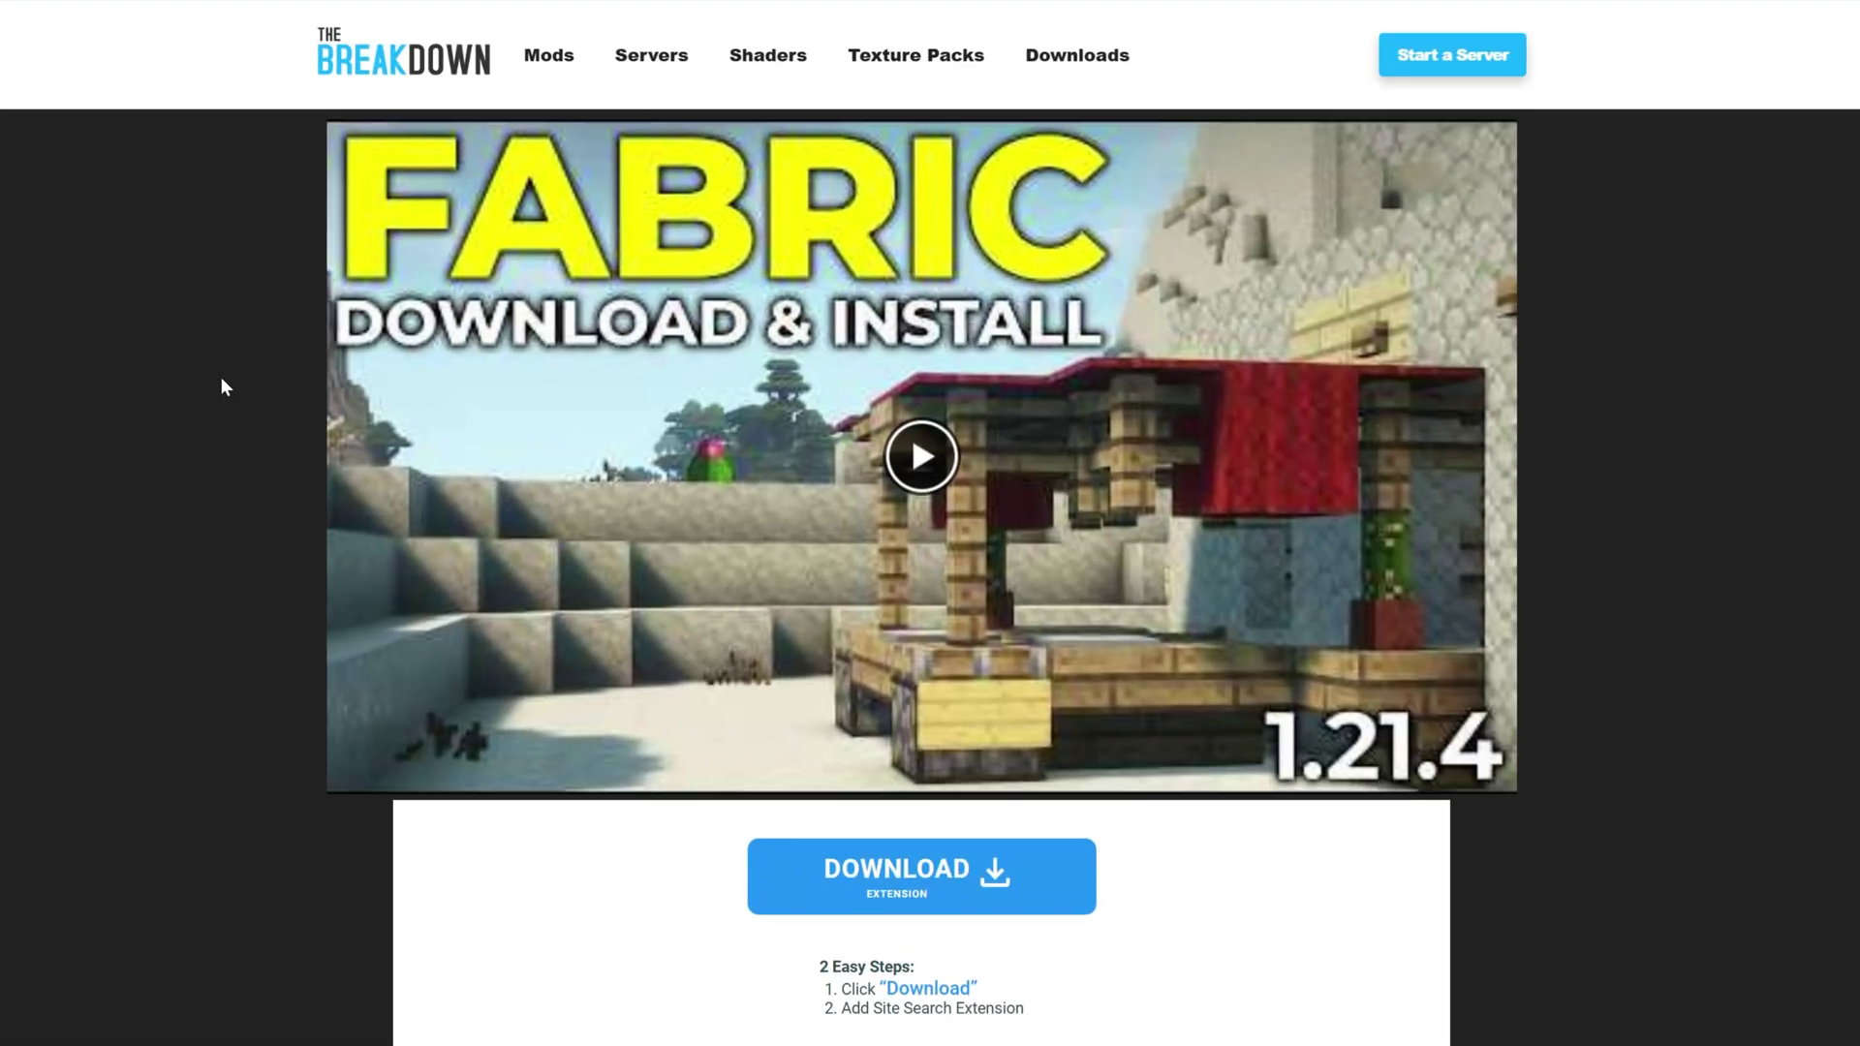
- Download the universal fabric-installer-1.0.1.jar from the Fabric site and save it
scroll(223, 388, "down", 10)
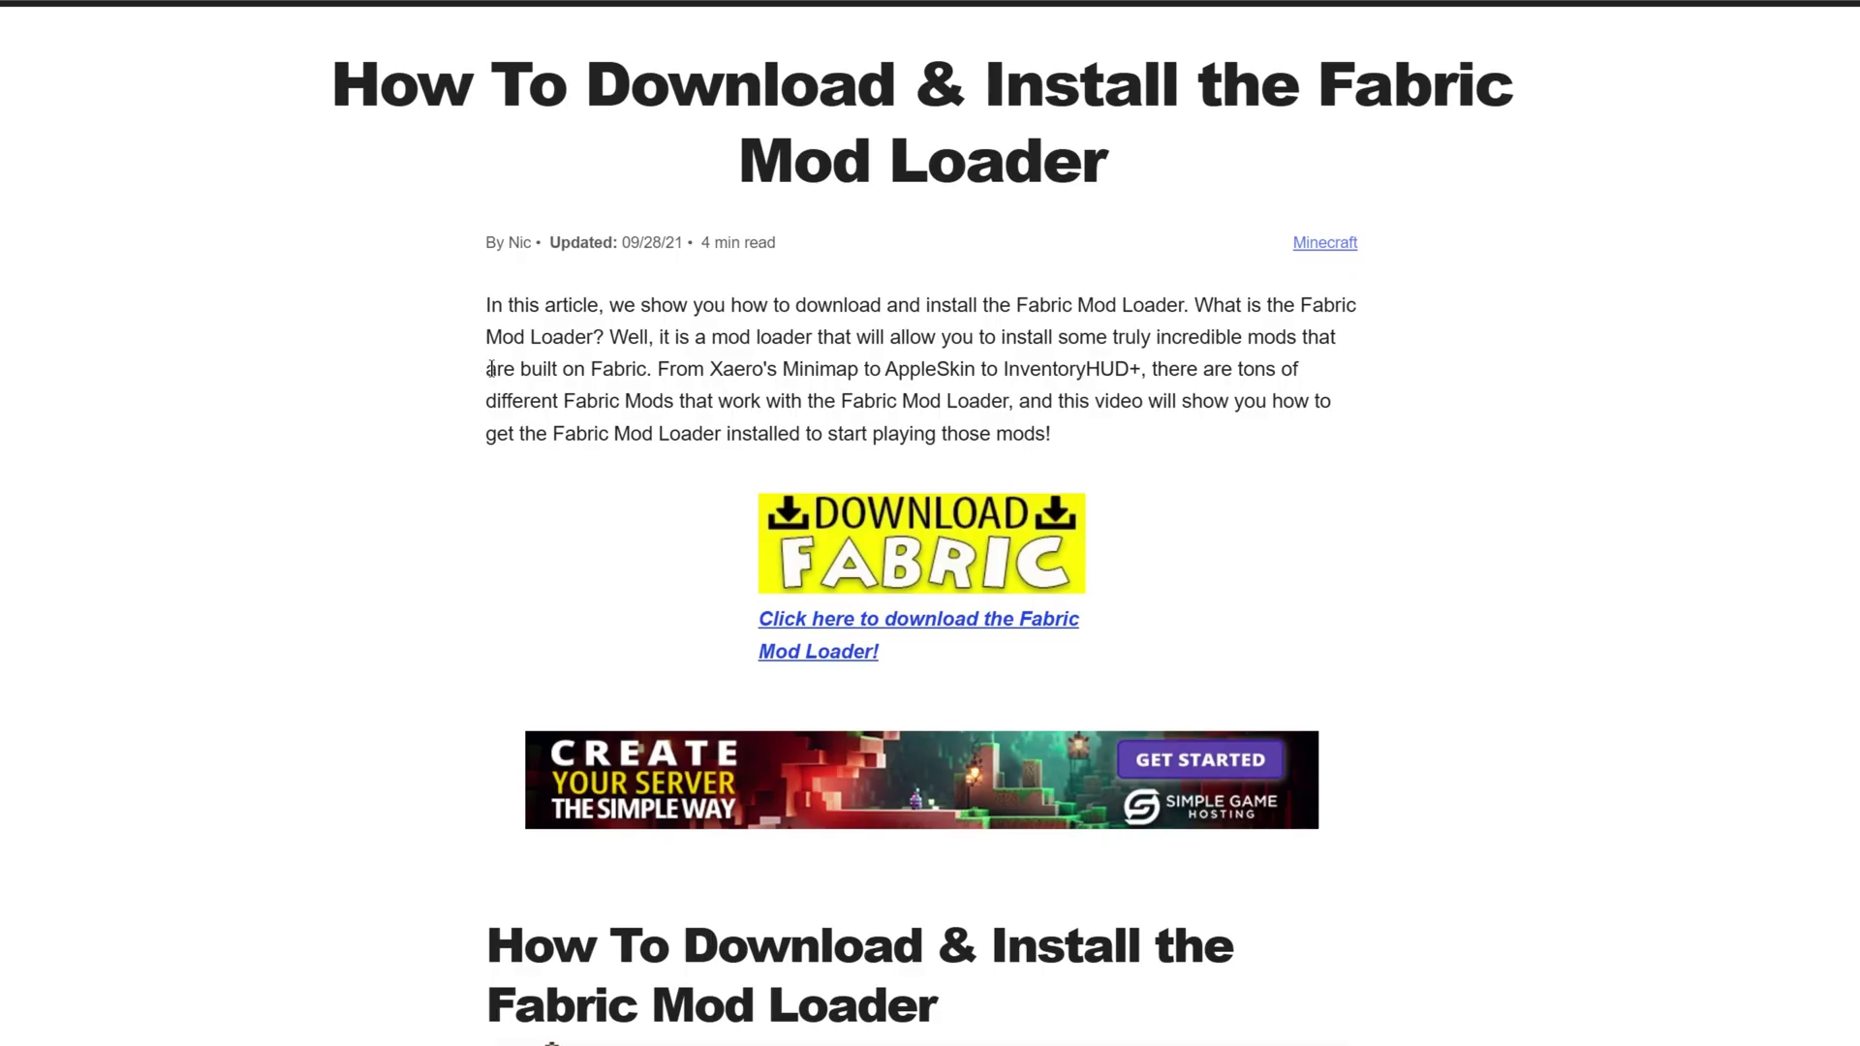
left_click(925, 579)
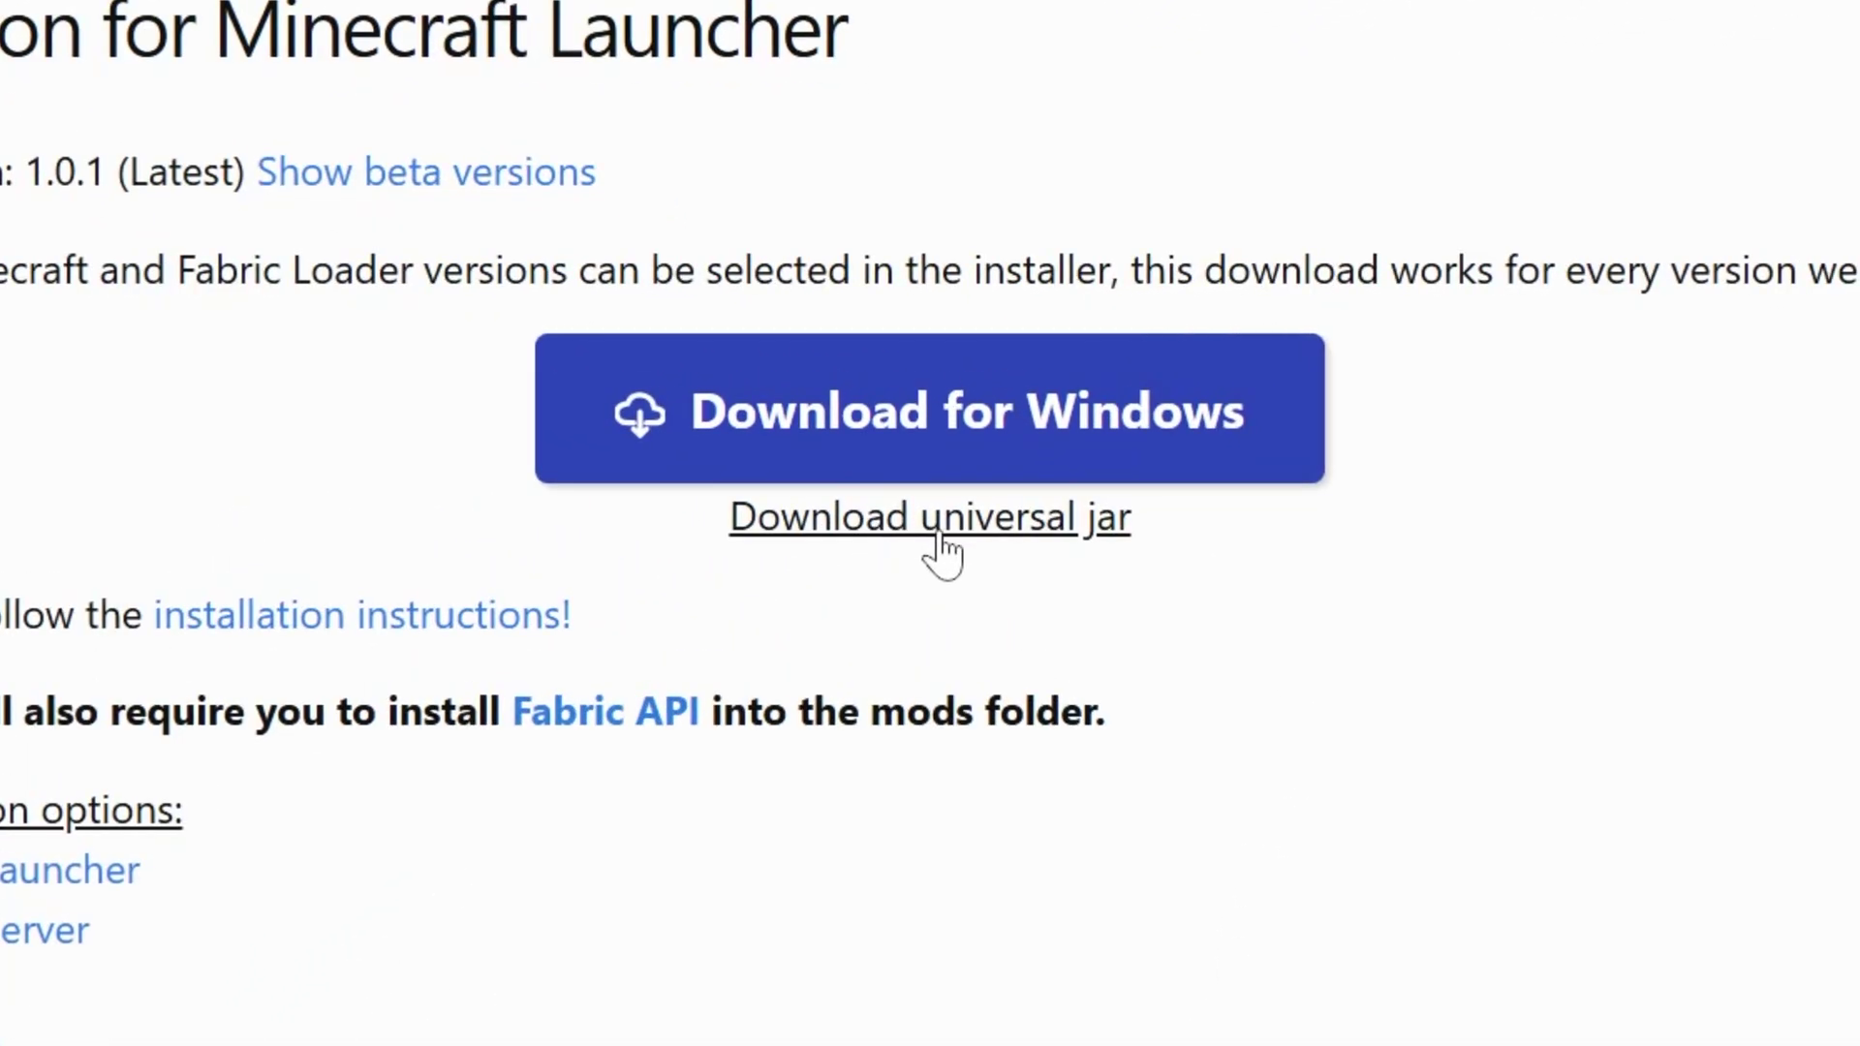
left_click(939, 533)
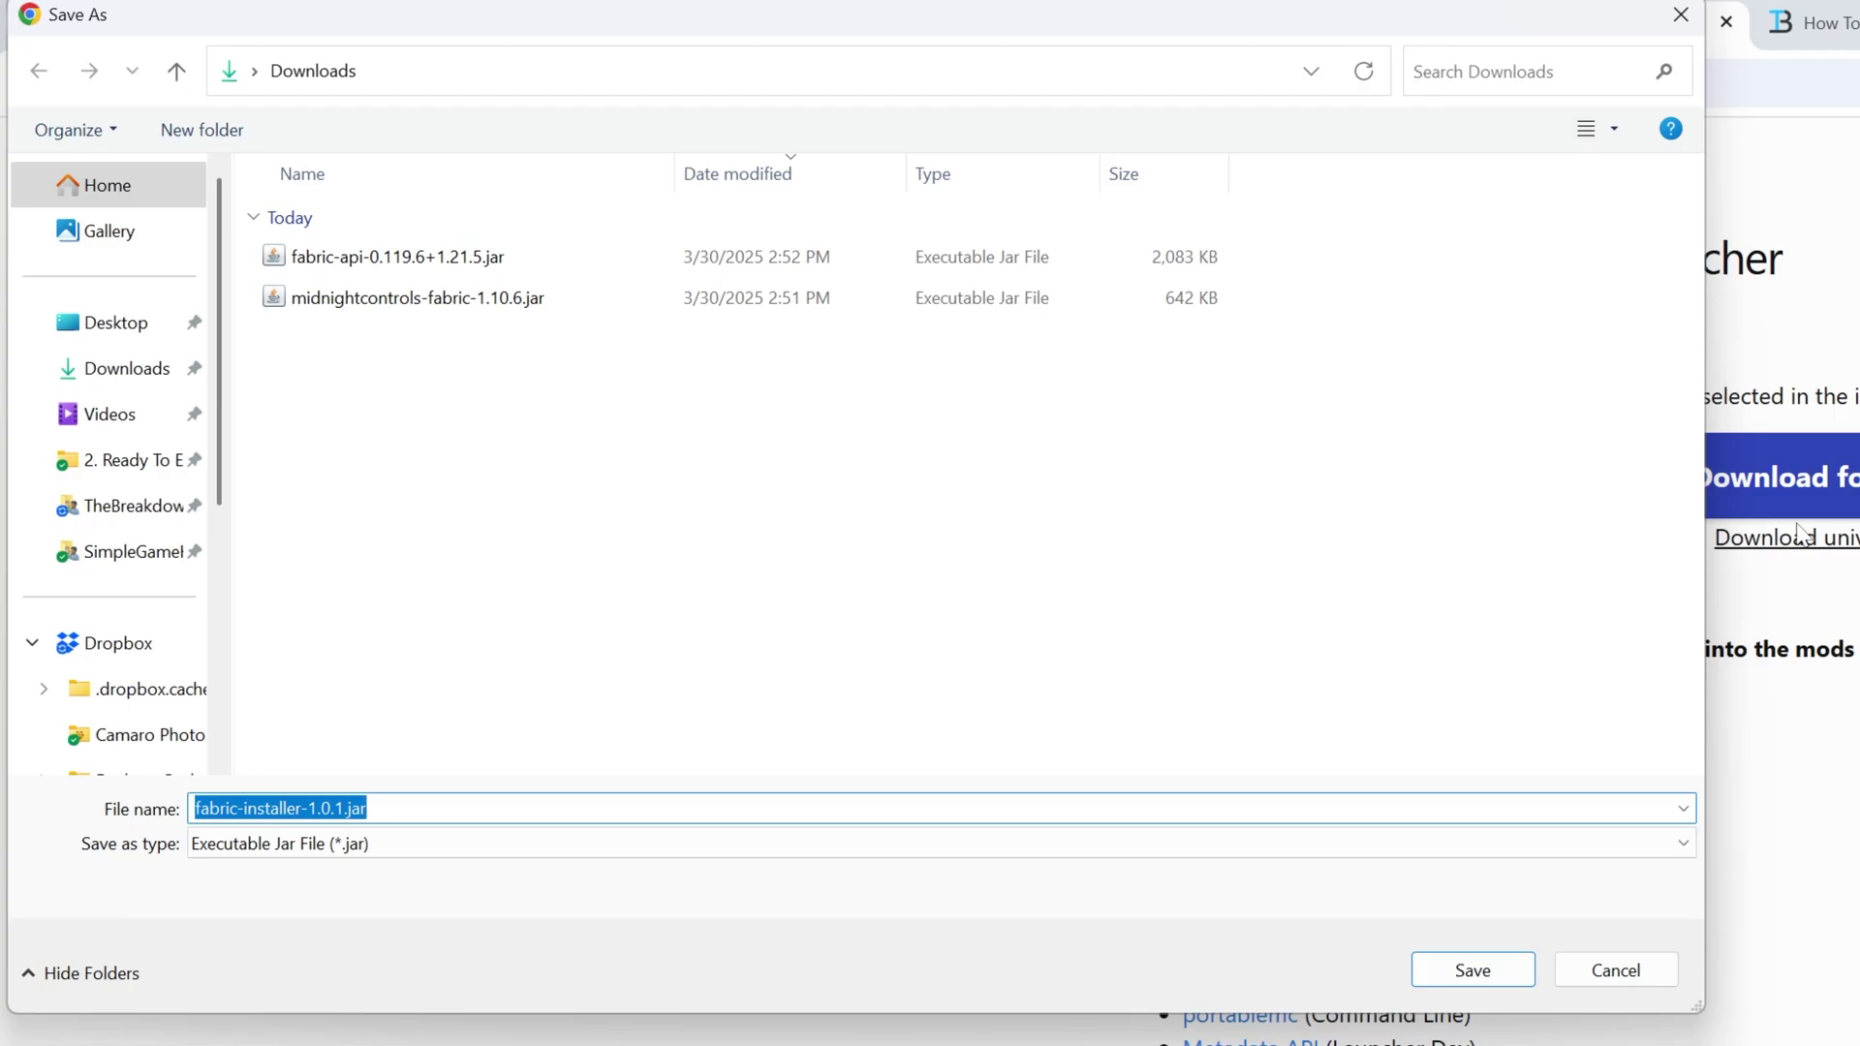
left_click(1428, 971)
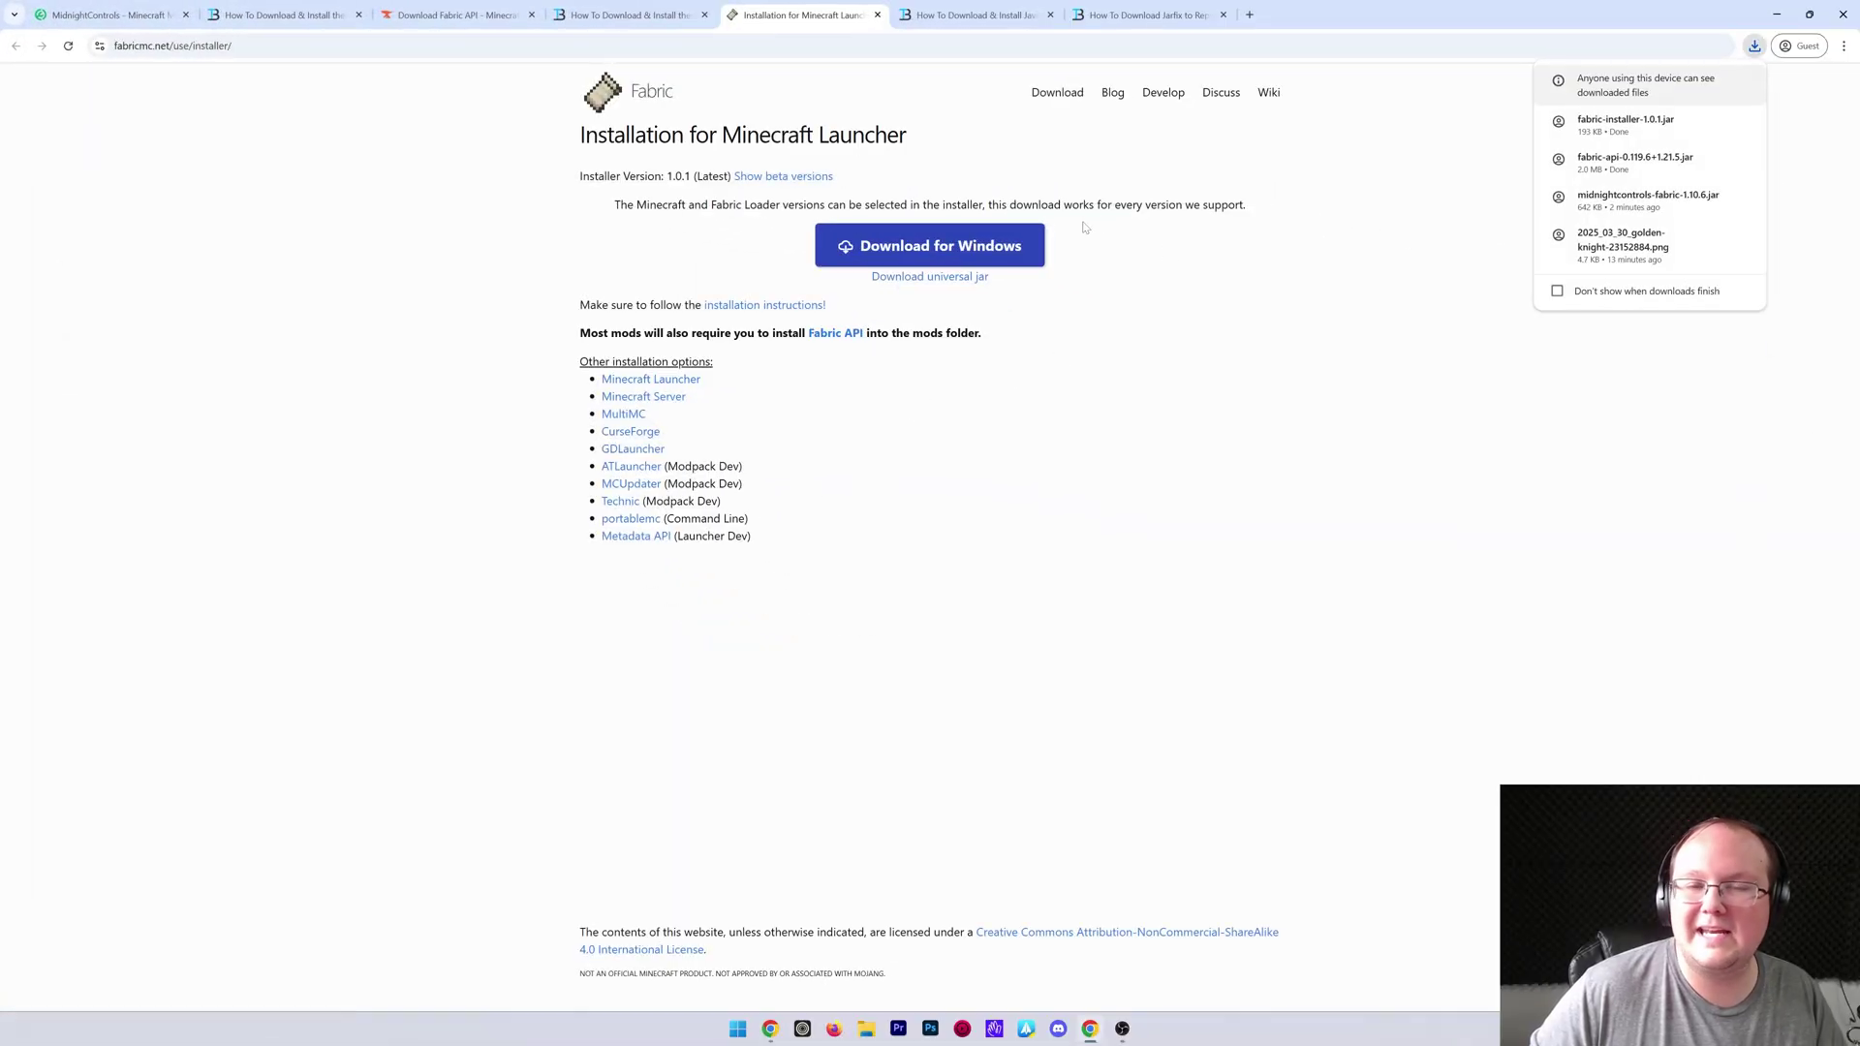
- Minimize the browser and open File Explorer with Win+E
left_click(968, 14)
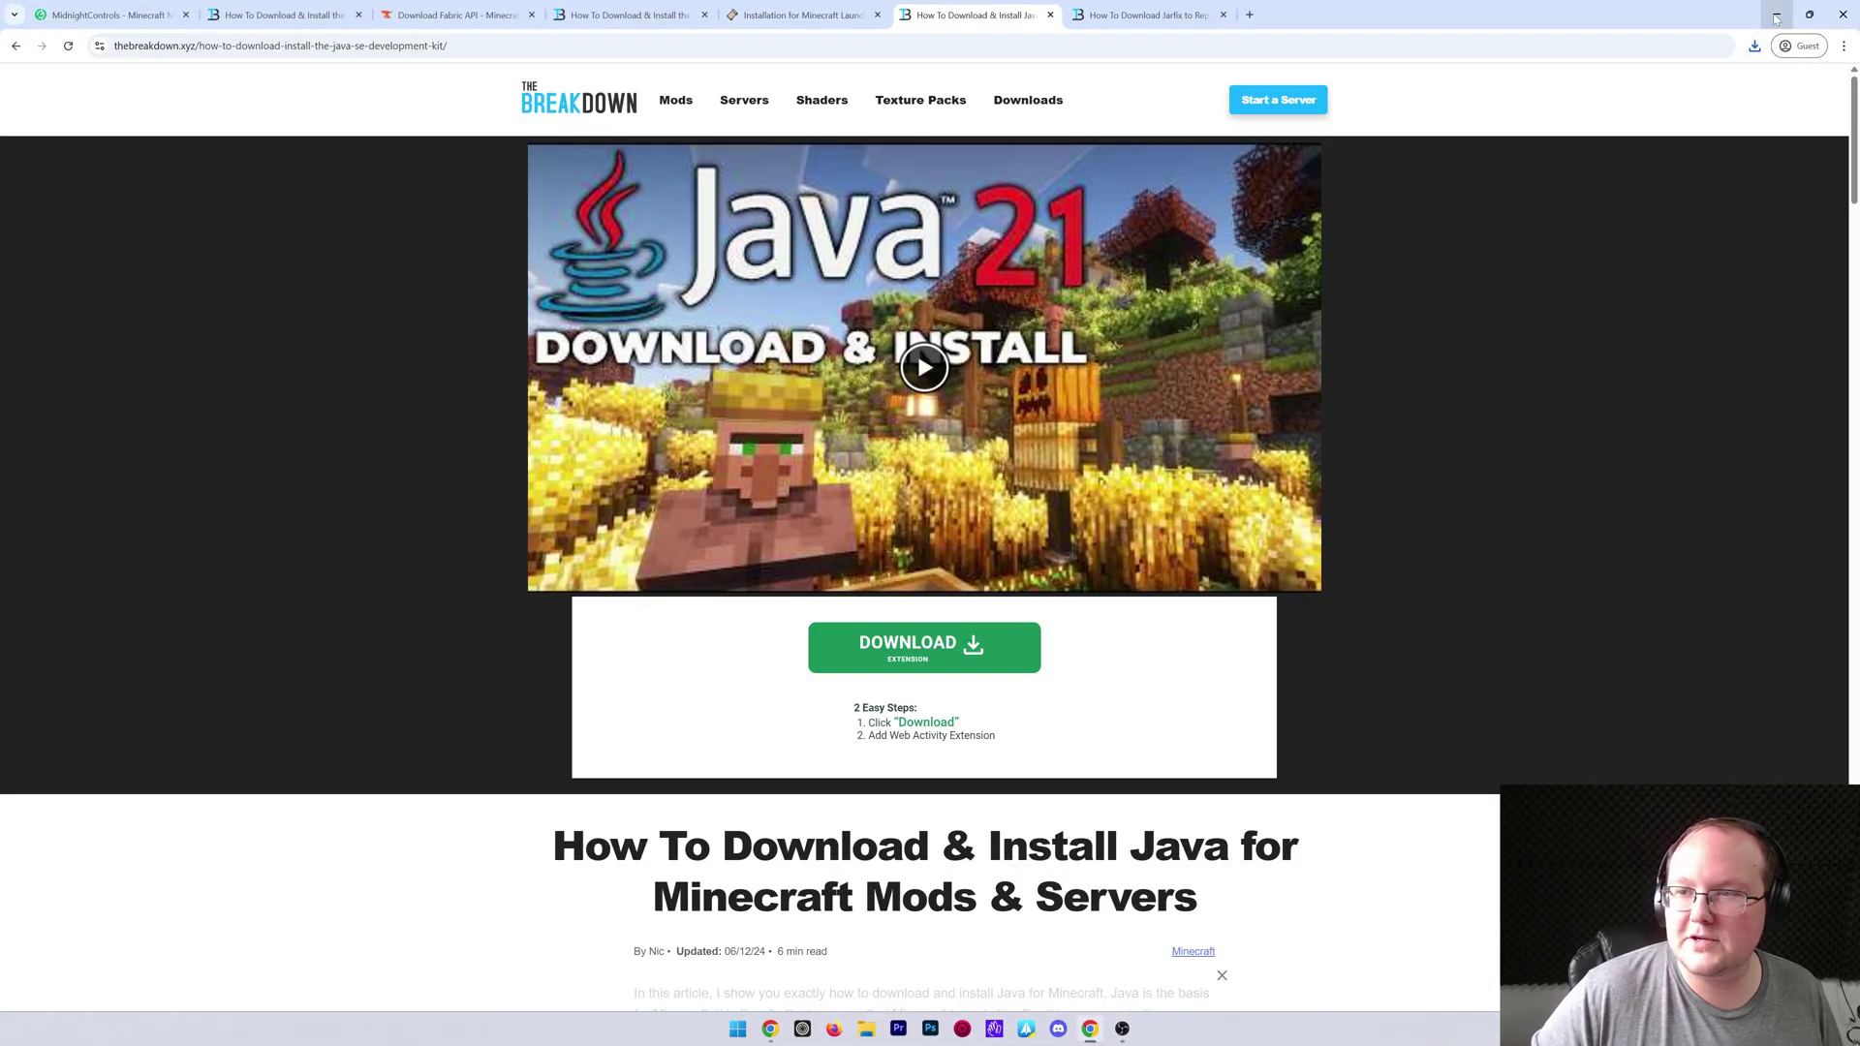
left_click(1776, 14)
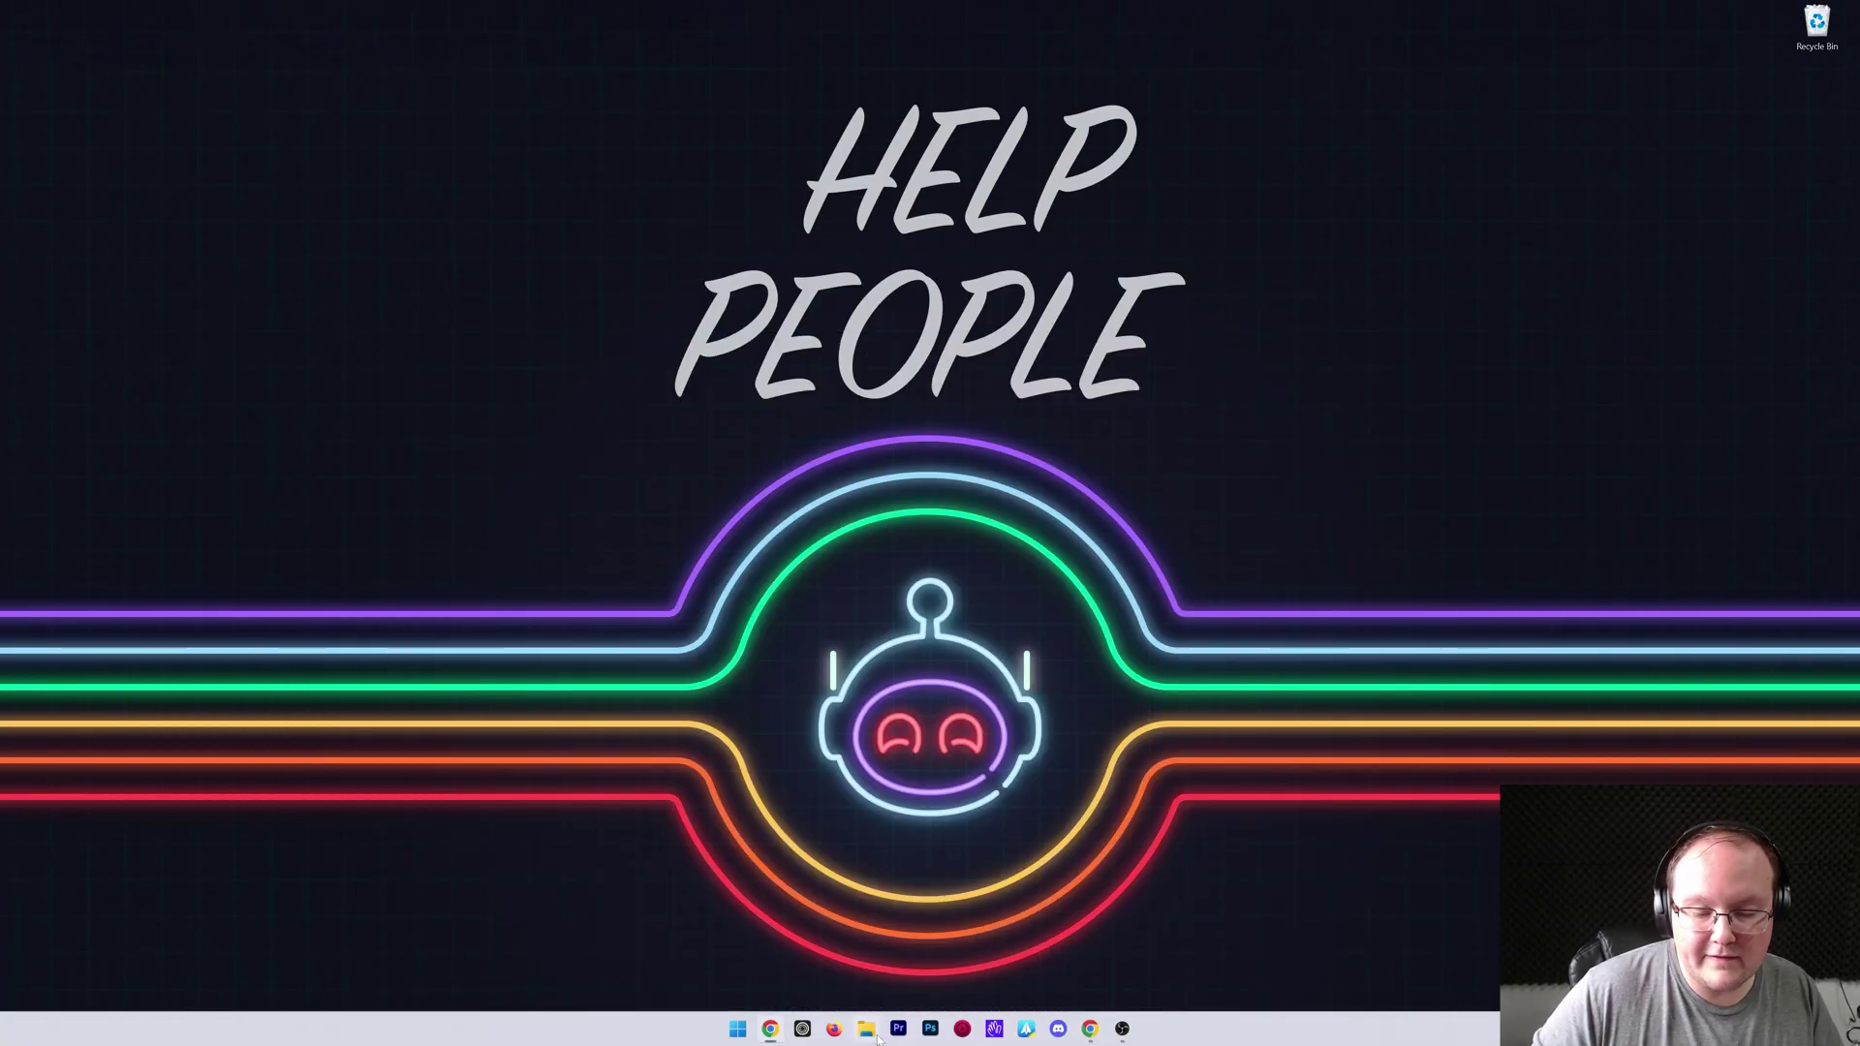
key("super+e")
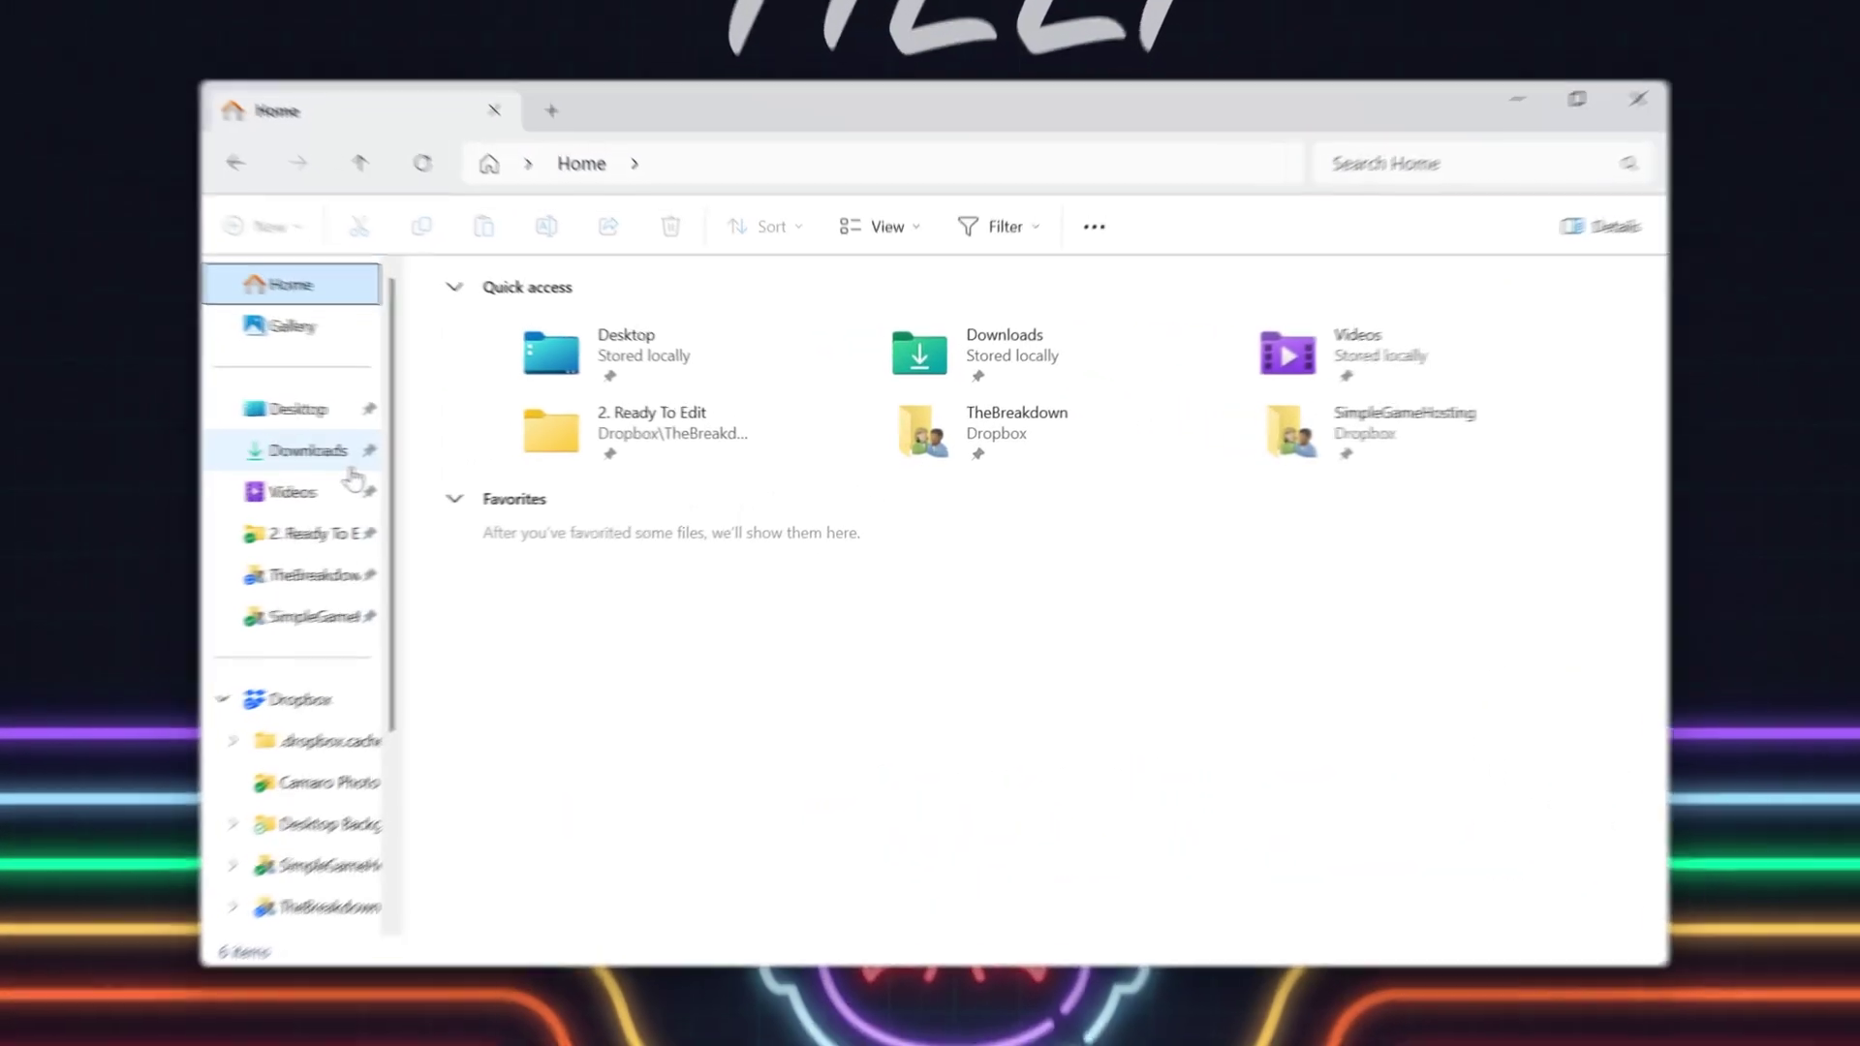
- Move the Fabric installer, Fabric API and MidnightControls jars from Downloads onto the desktop
left_click(349, 454)
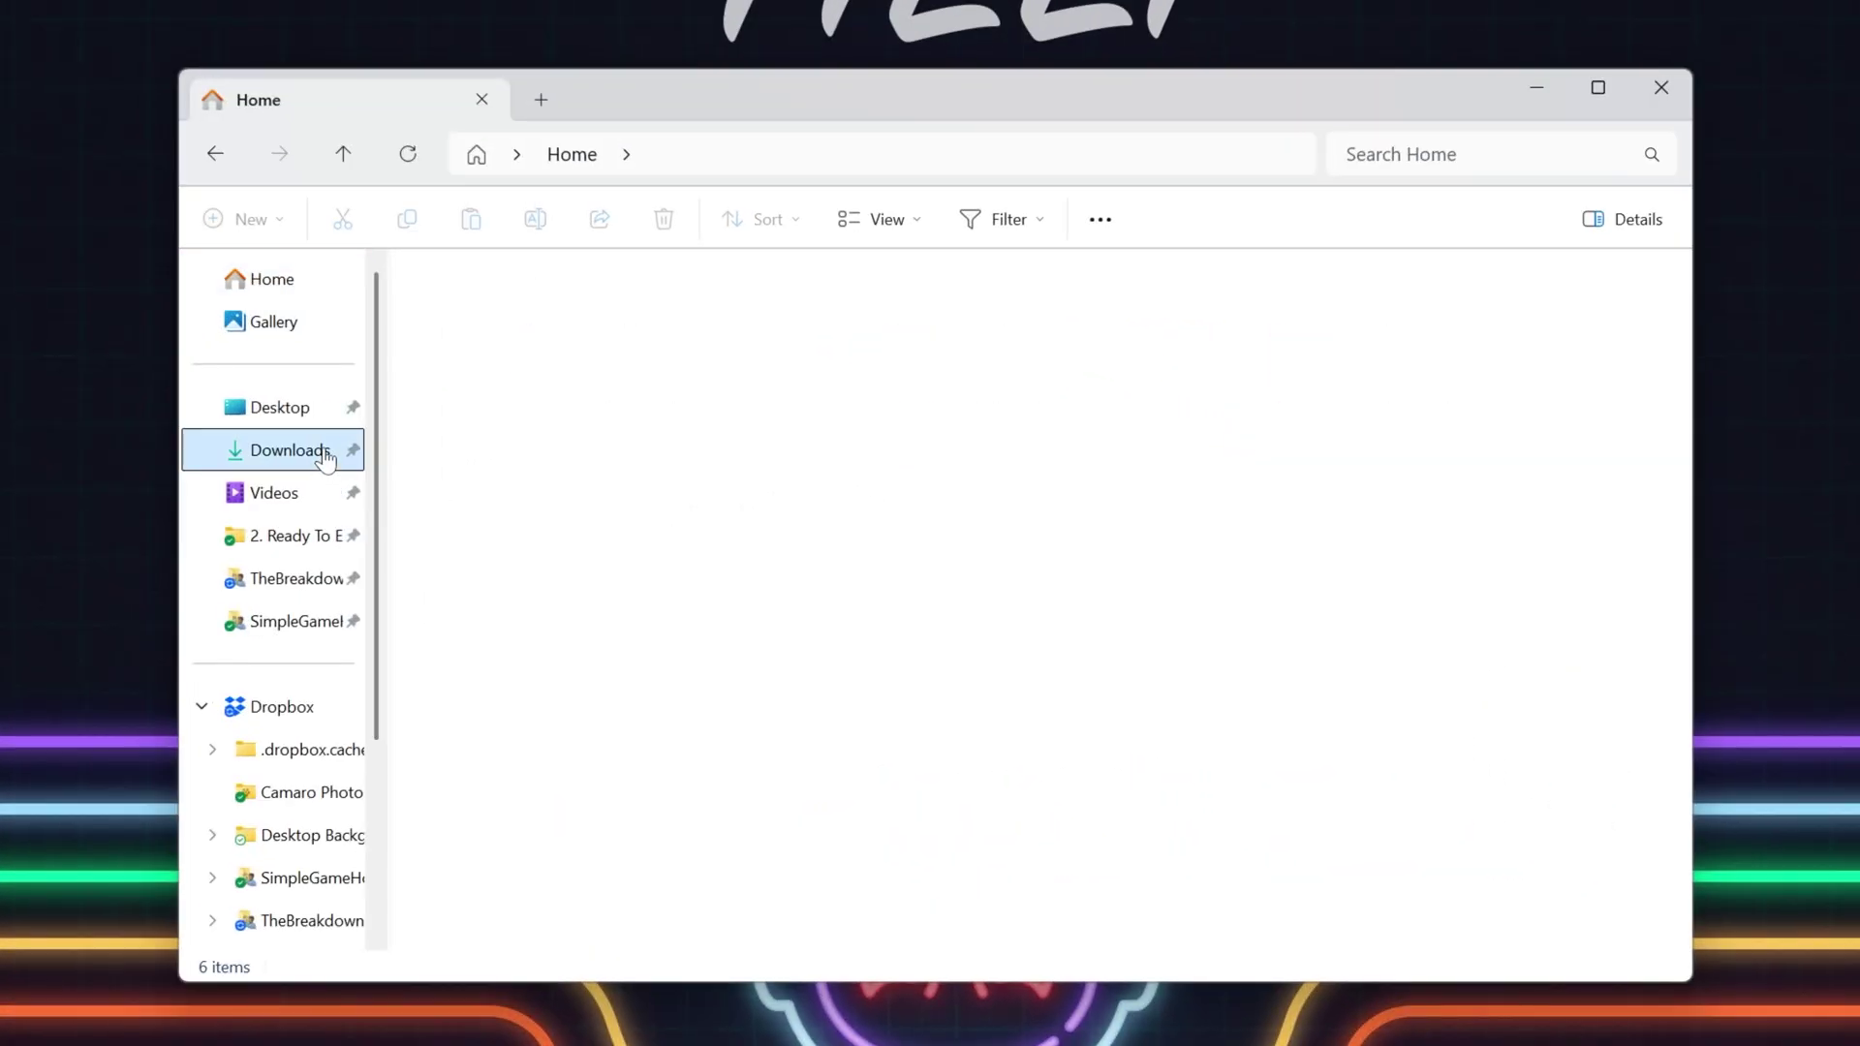
left_click_drag(542, 345, 295, 9)
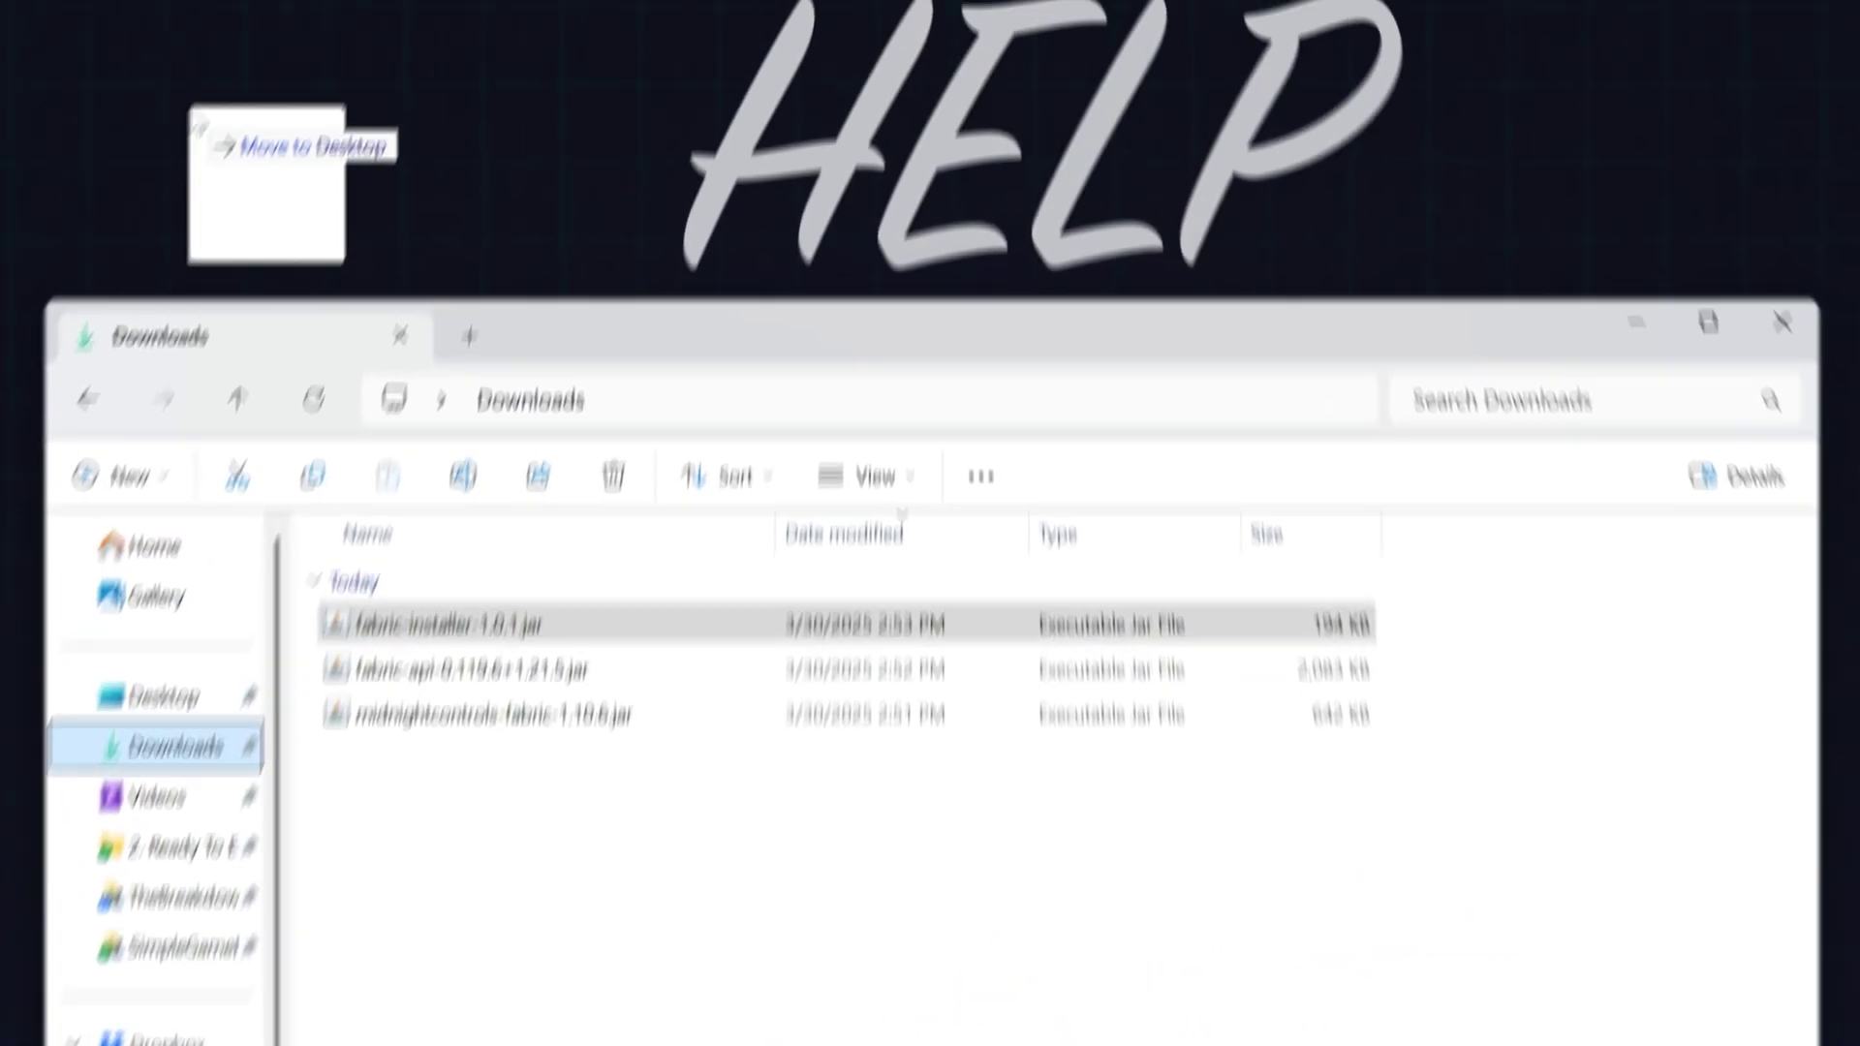
left_click_drag(208, 130, 136, 121)
left_click_drag(392, 662, 470, 174)
left_click_drag(474, 690, 393, 188)
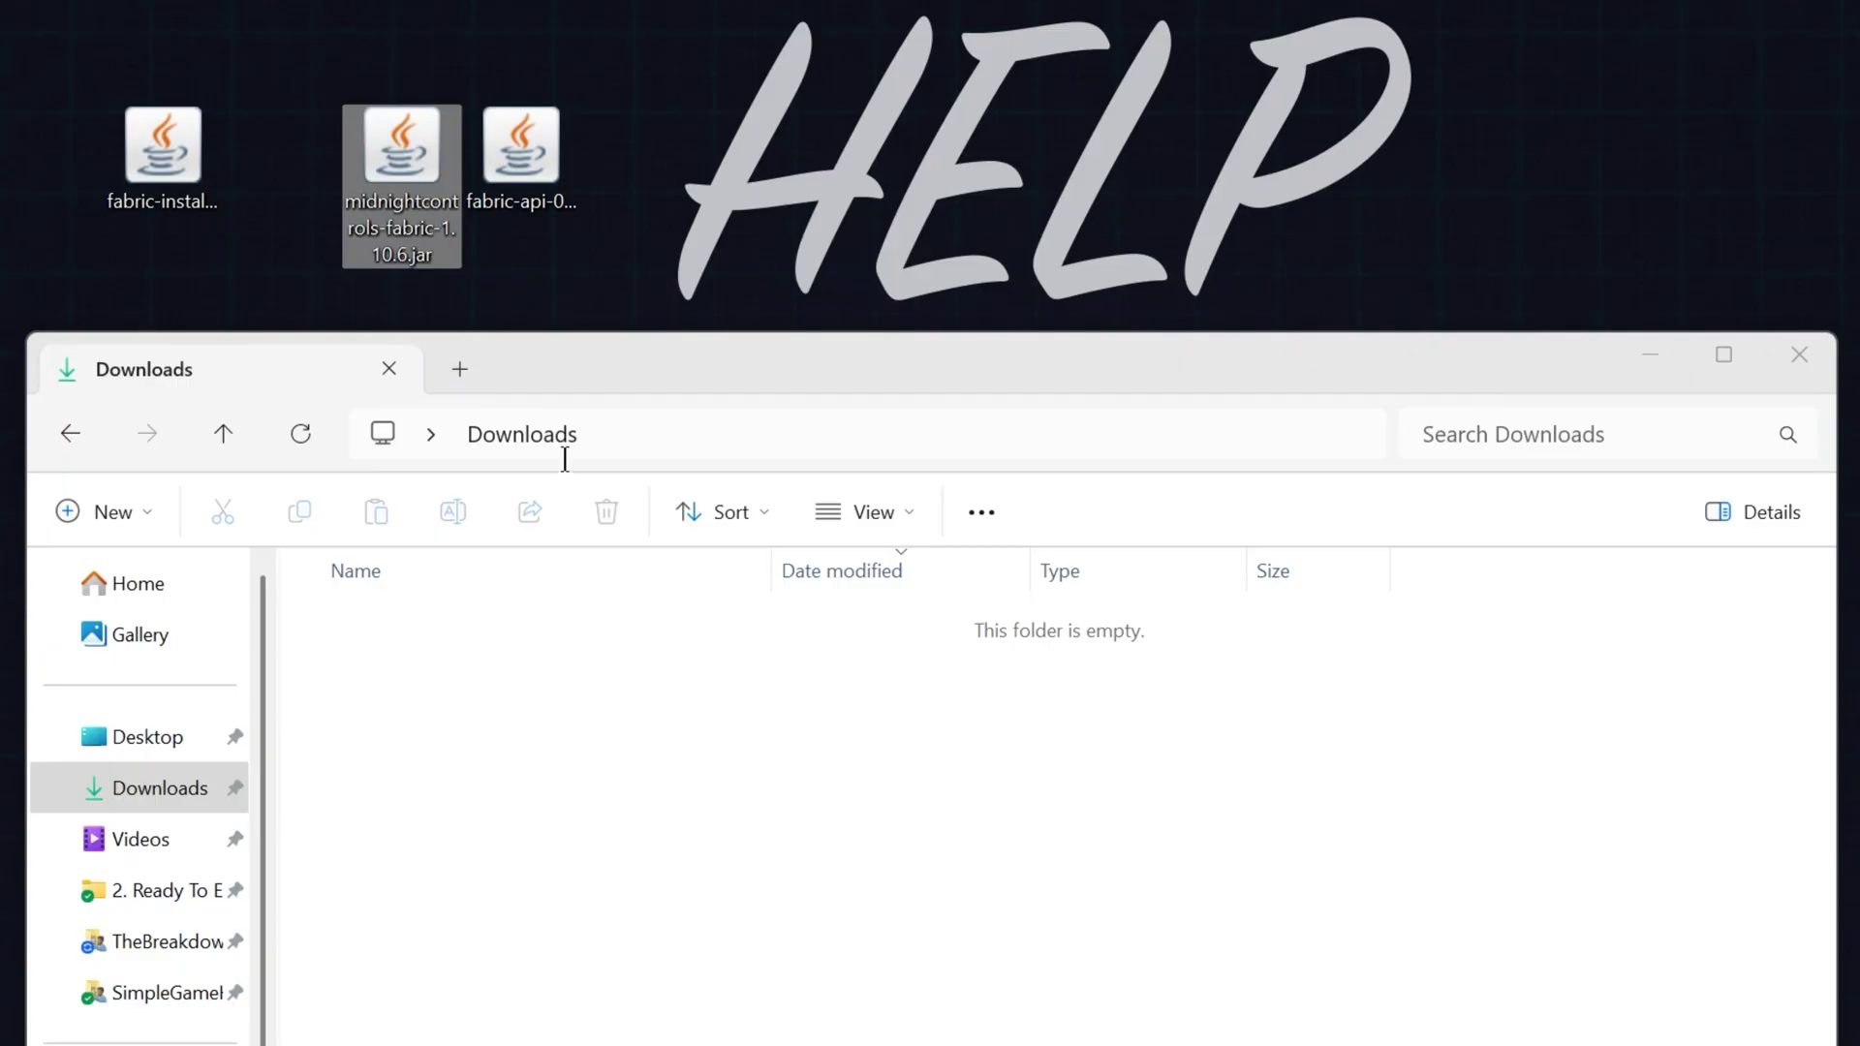
left_click(1799, 354)
- Open the Fabric installer with the Java(TM) Platform SE binary
left_click(176, 151)
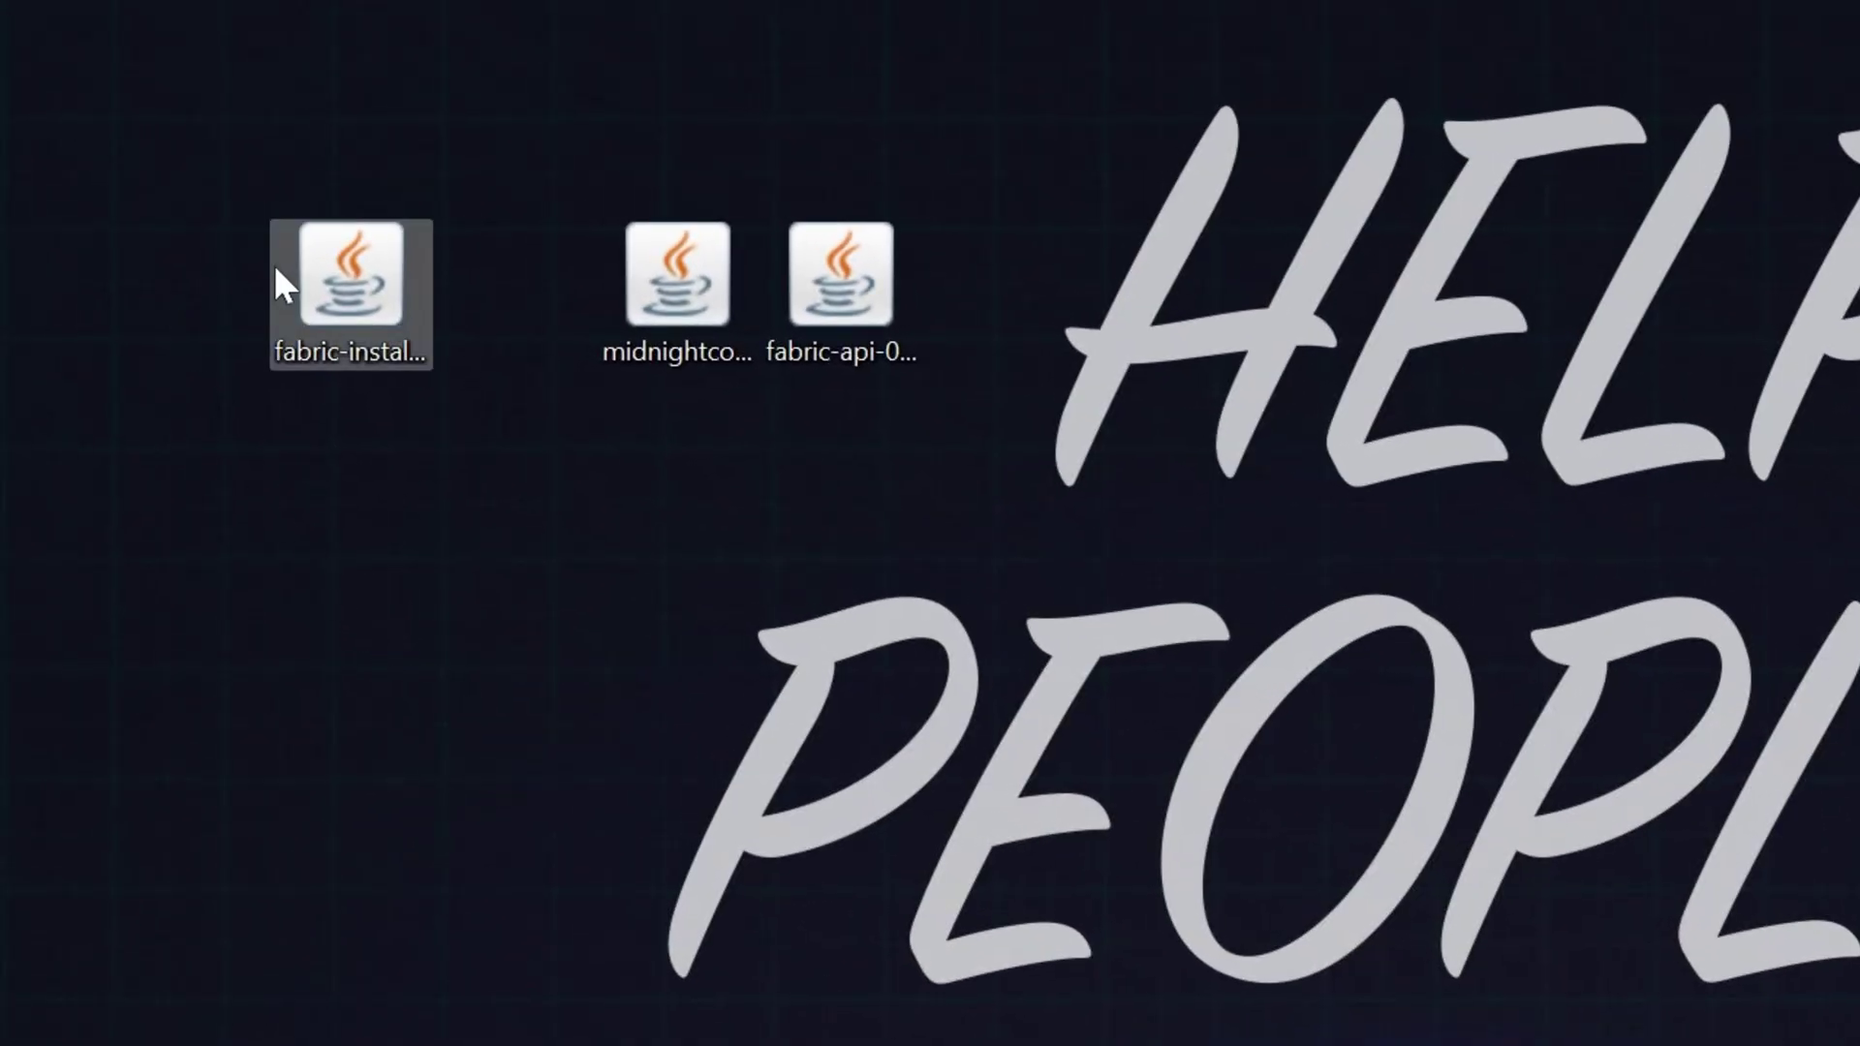
right_click(373, 281)
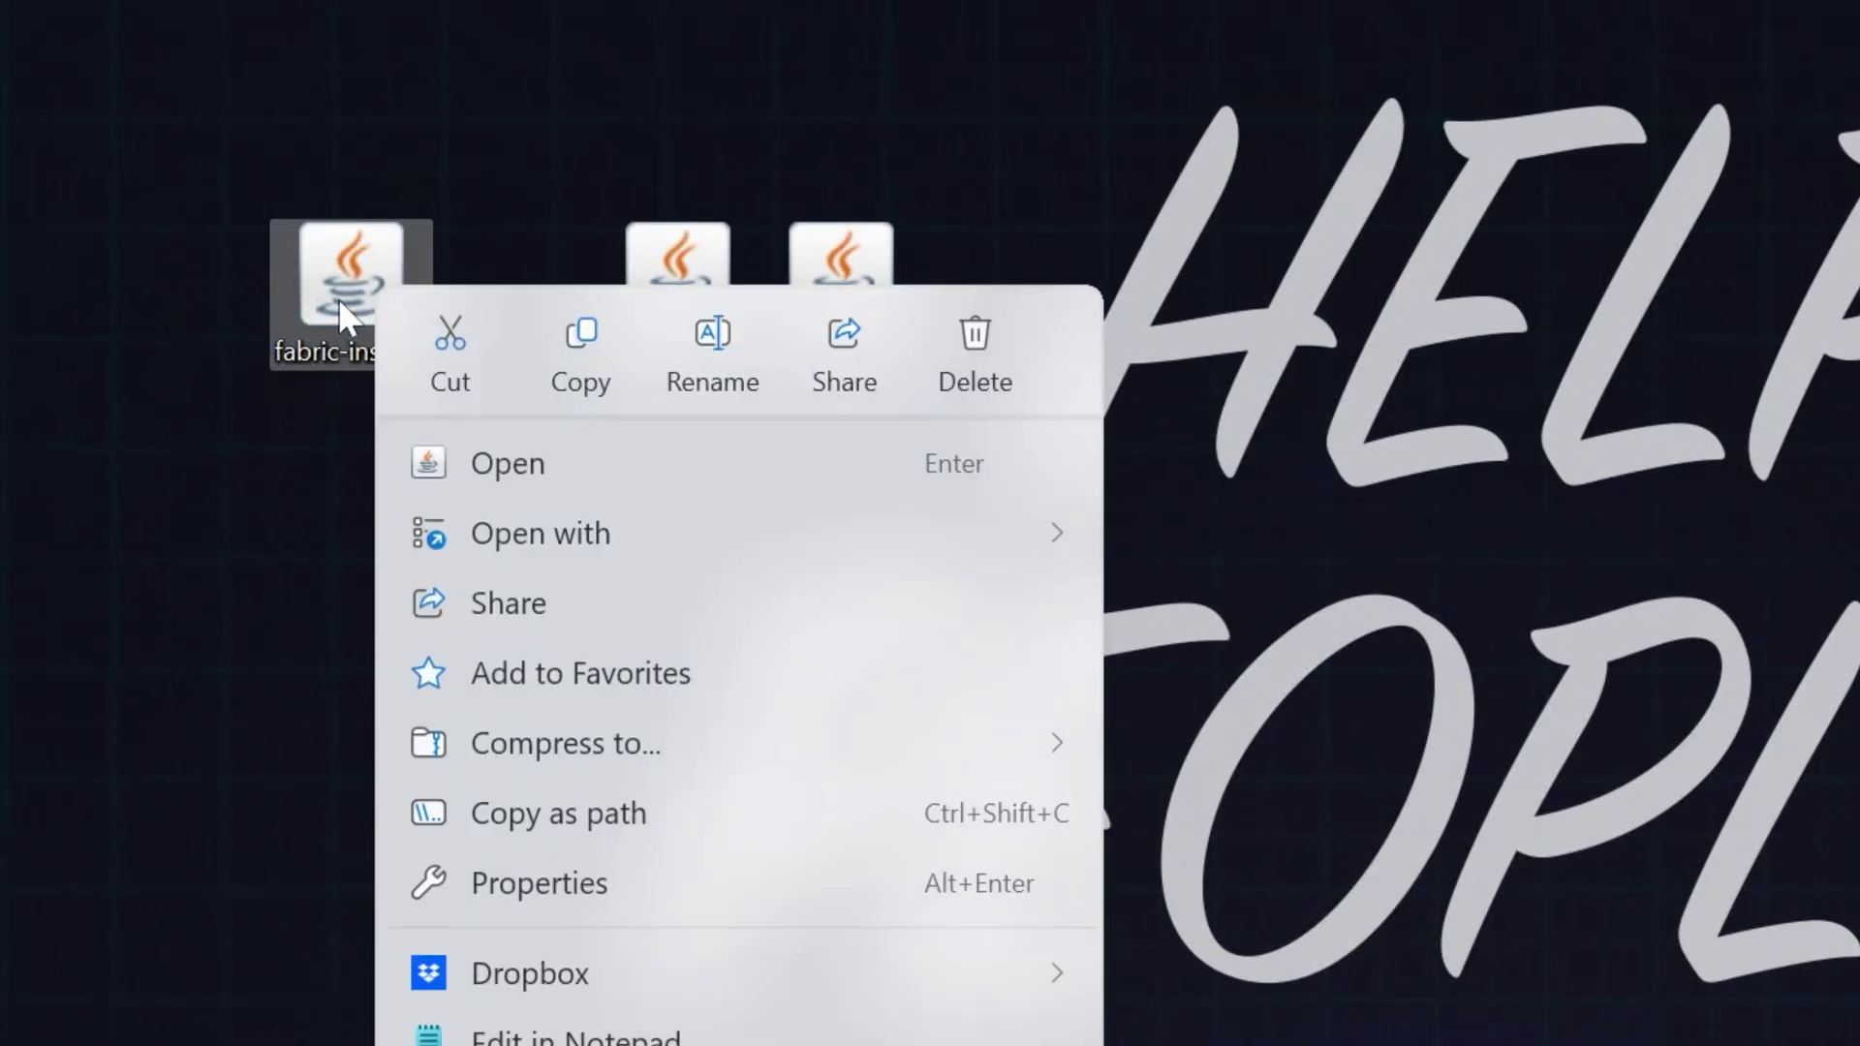
mouse_move(976, 541)
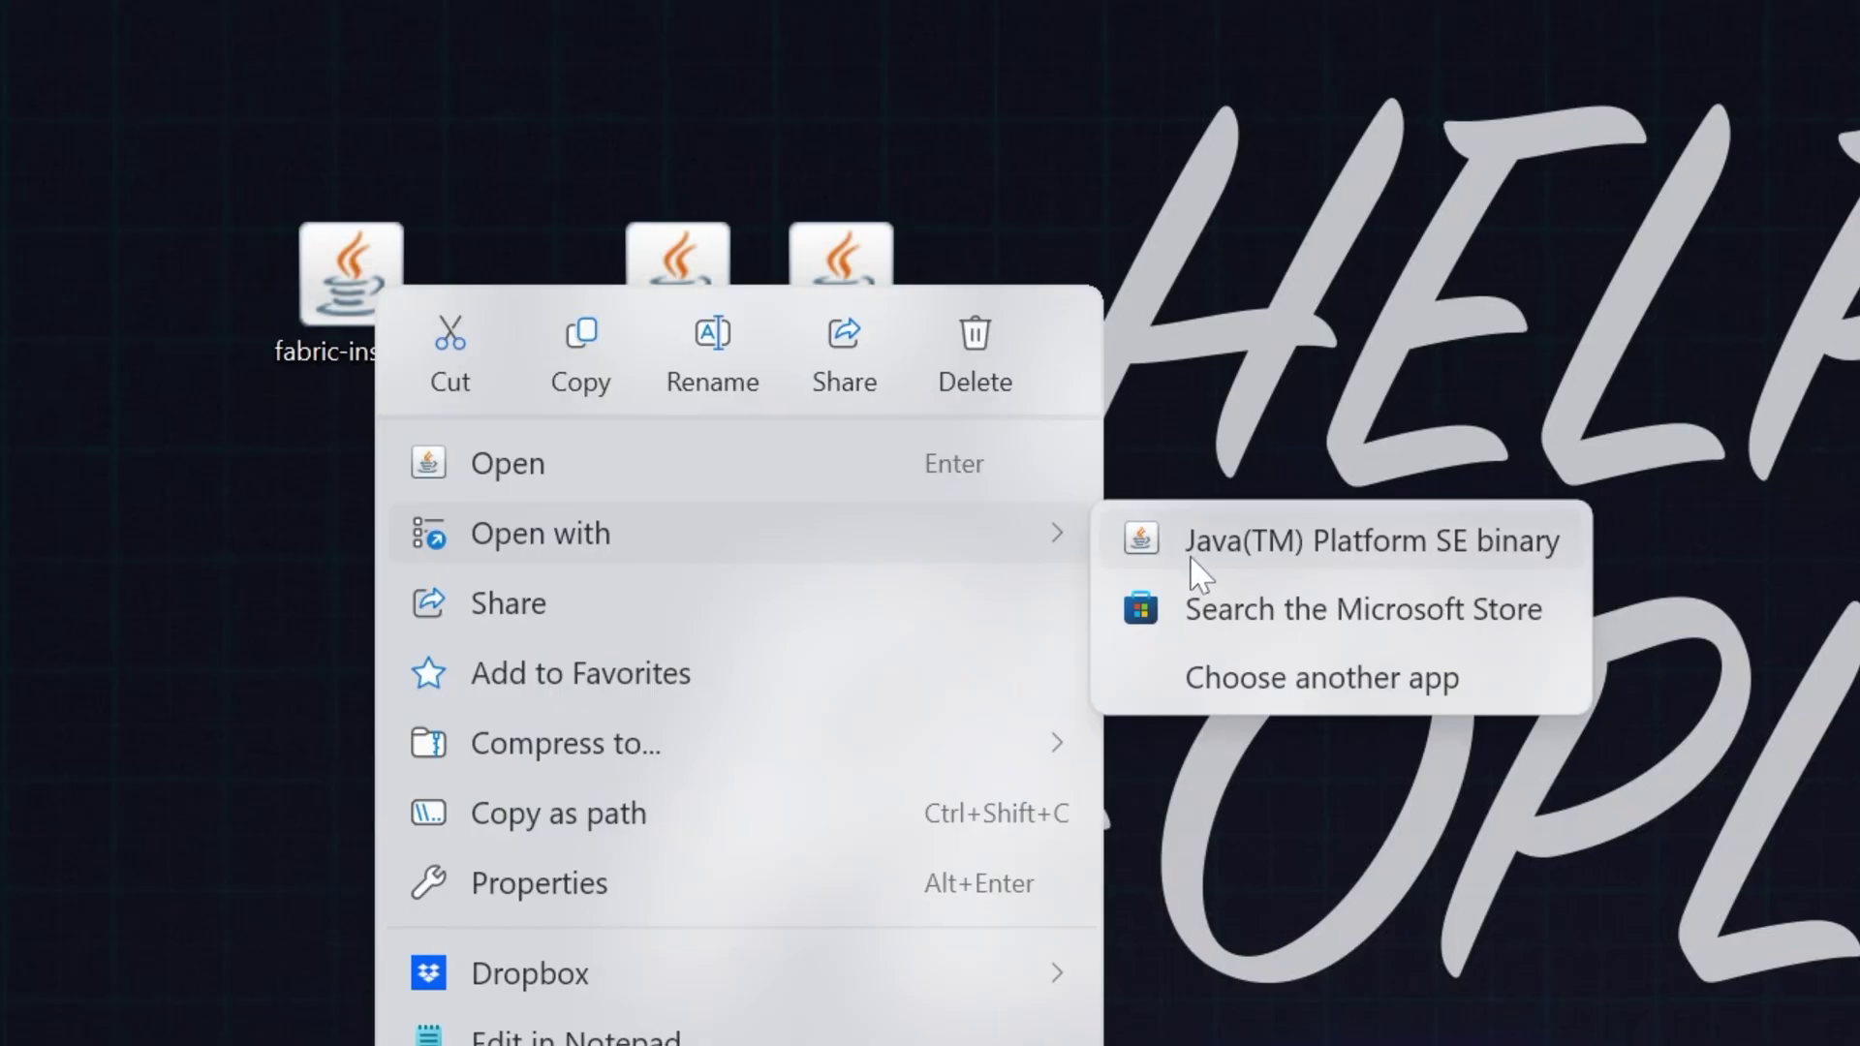
left_click(1362, 533)
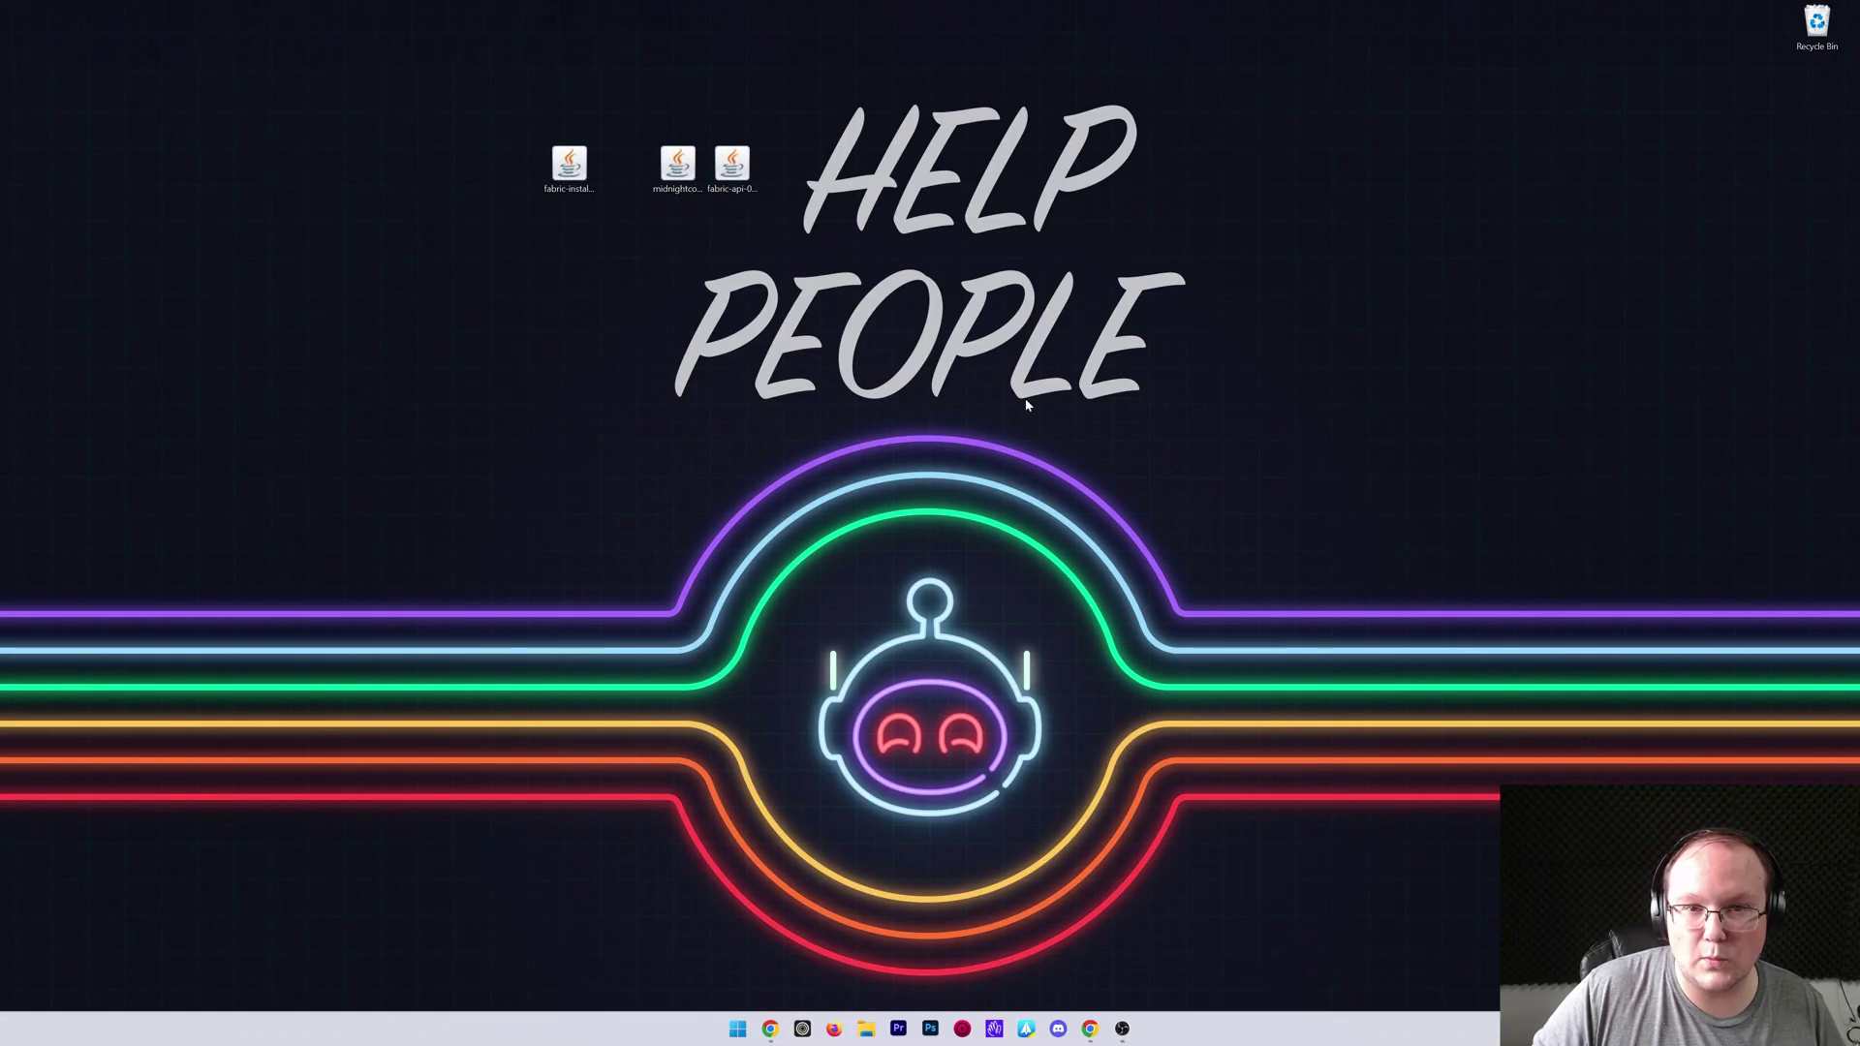
left_click(1092, 1029)
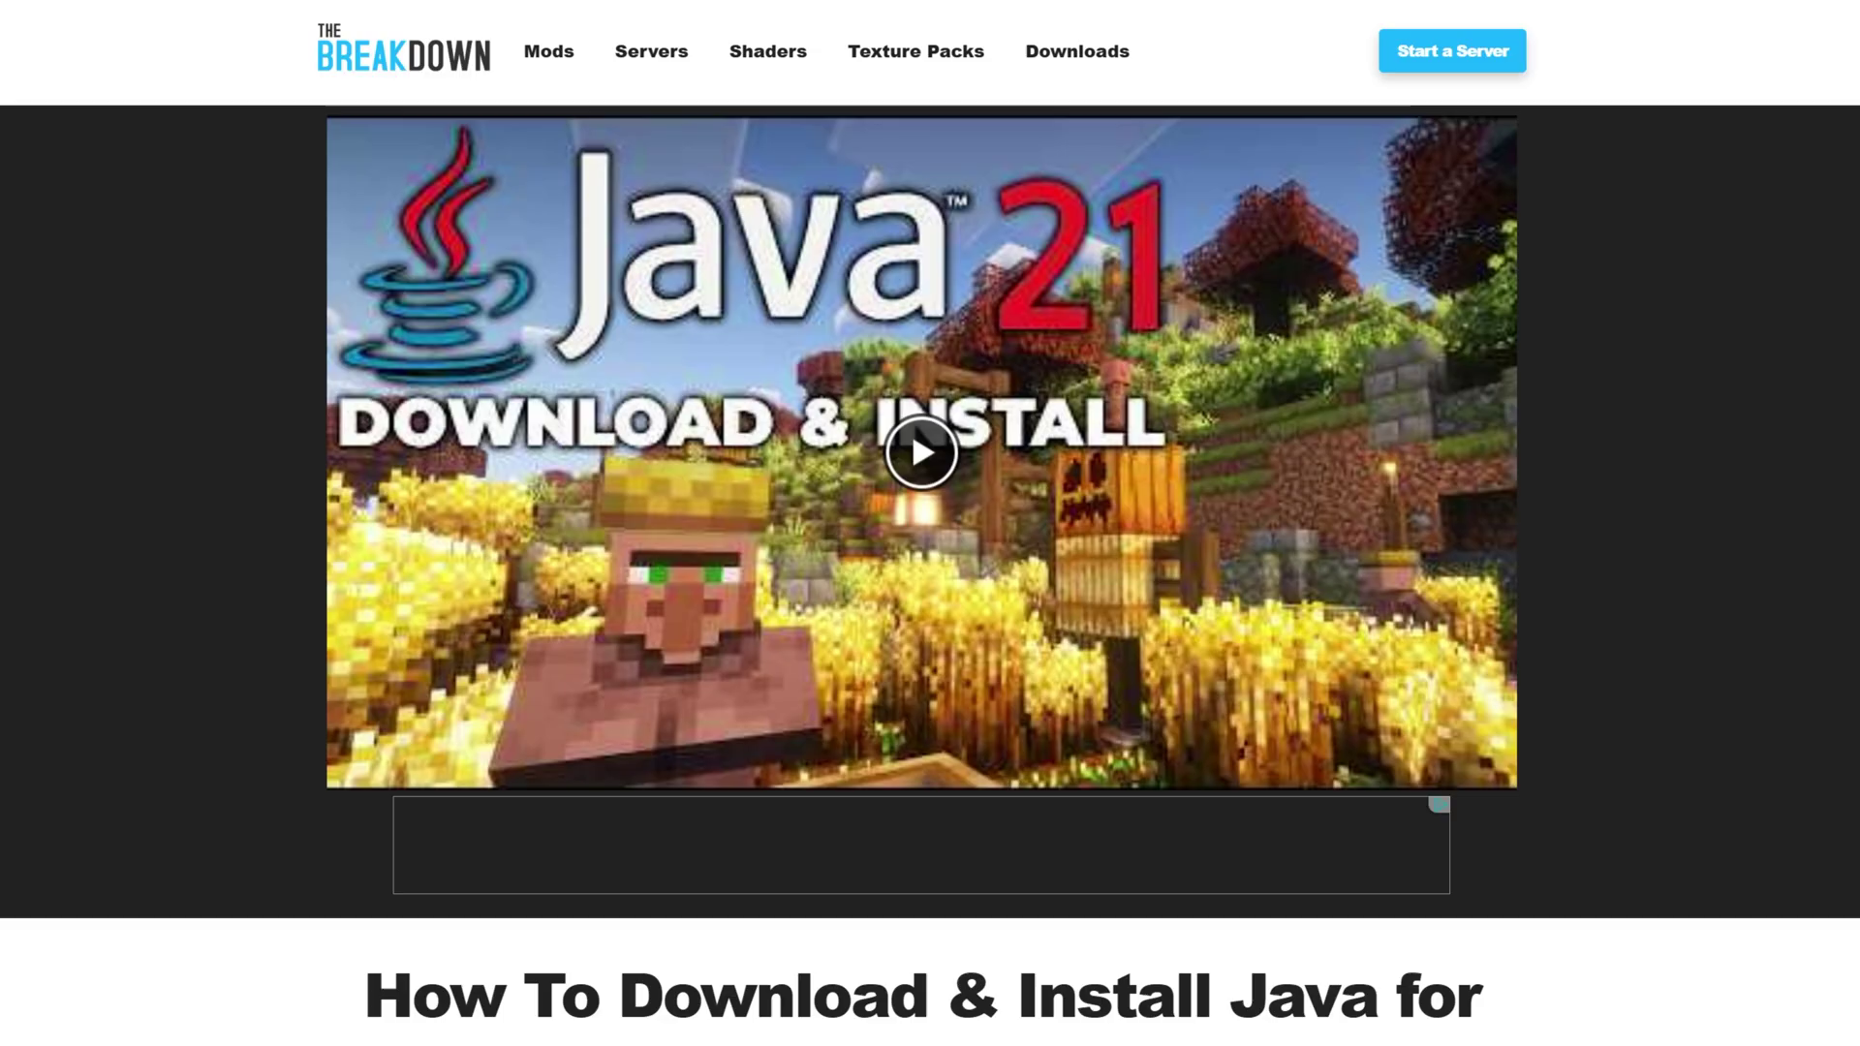
- Scroll through The Breakdown's Java 21 install article and its Fix Your Java page
scroll(1118, 804, "down", 3)
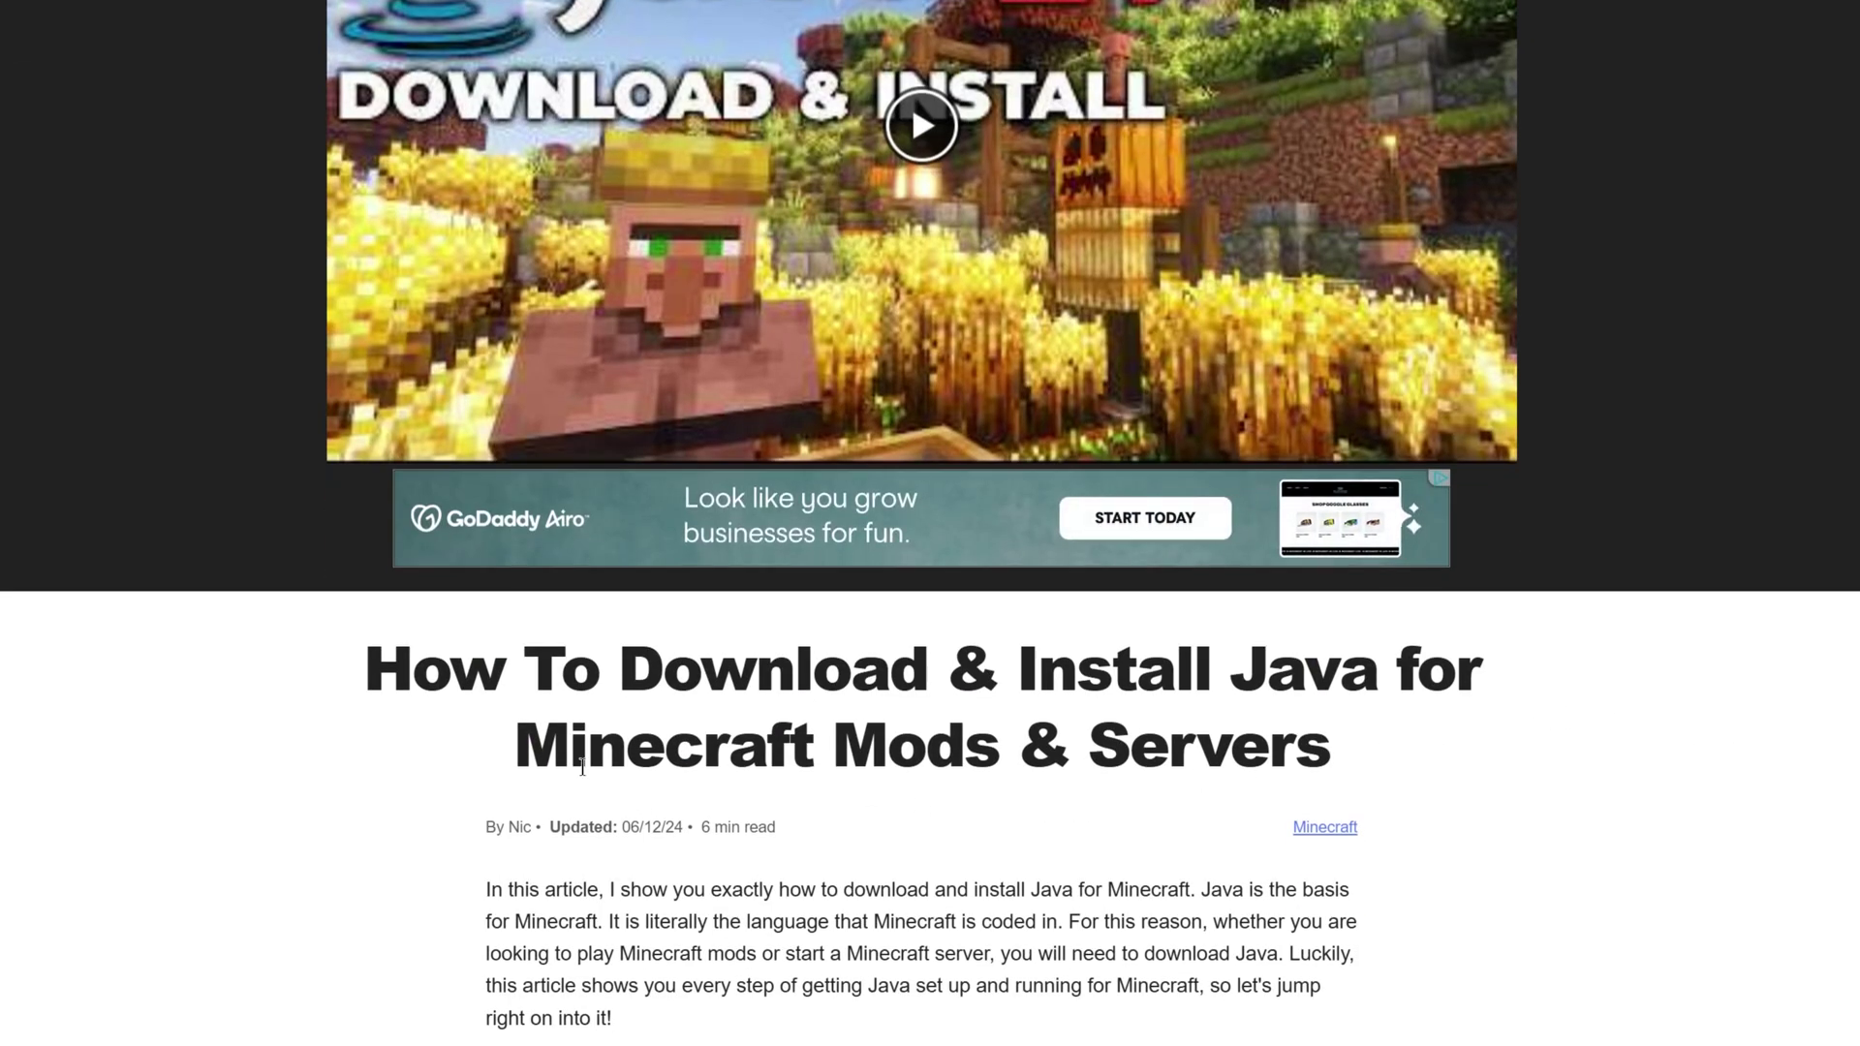
left_click_drag(583, 768, 888, 743)
left_click(911, 874)
scroll(915, 876, "down", 3)
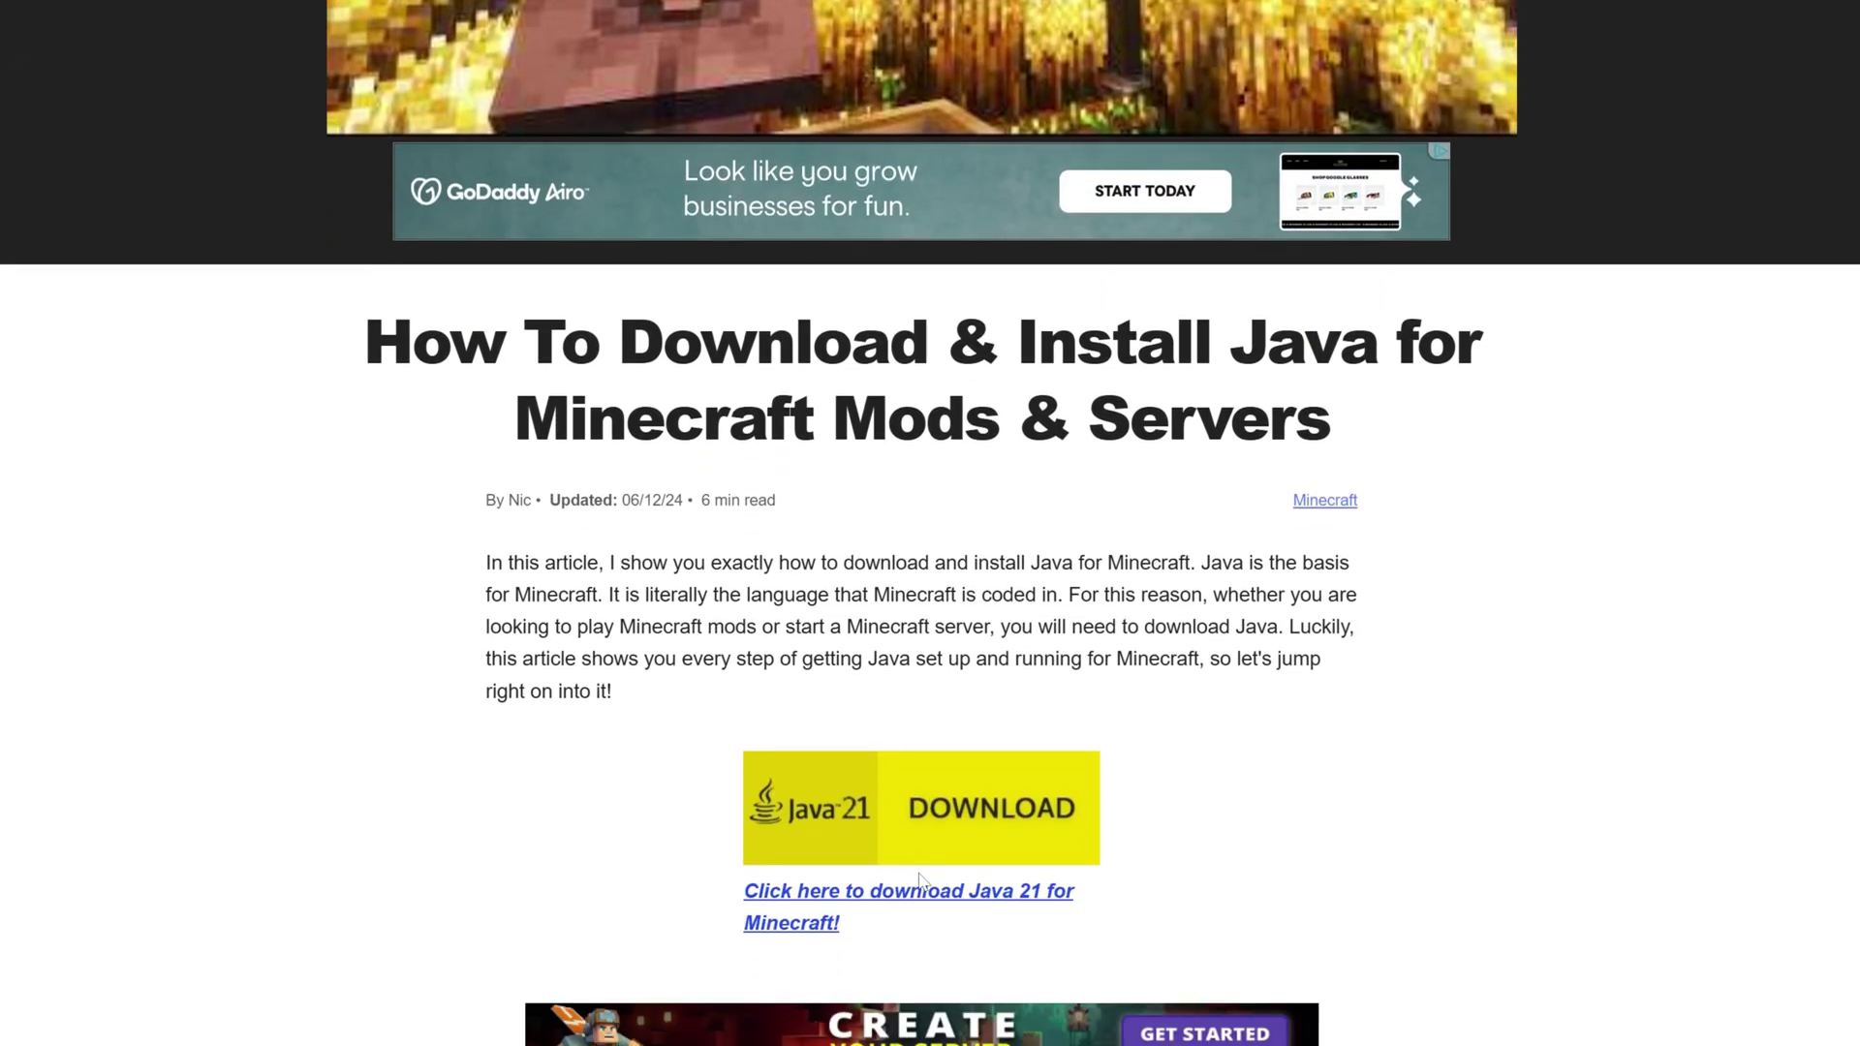
scroll(1074, 916, "down", 3)
scroll(1233, 881, "up", 9)
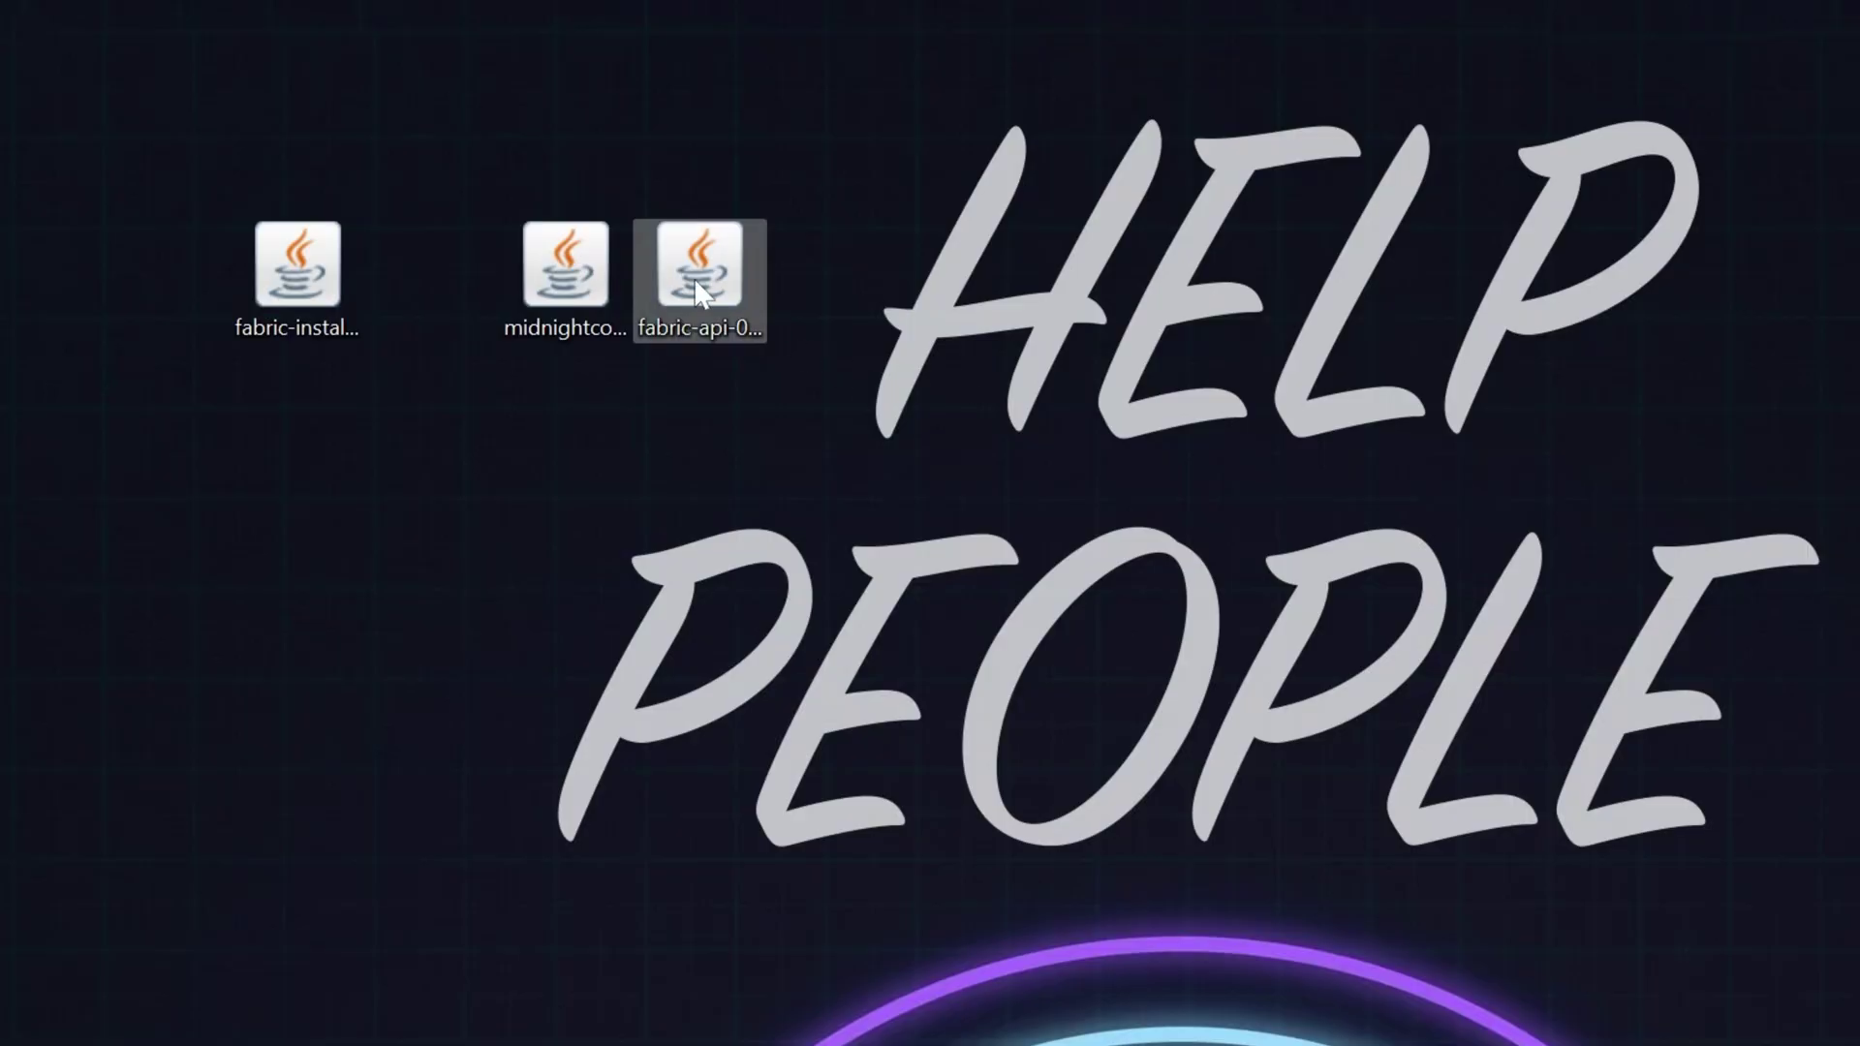
- Launch the fabric-installer jar with Java from the desktop
left_click(331, 325)
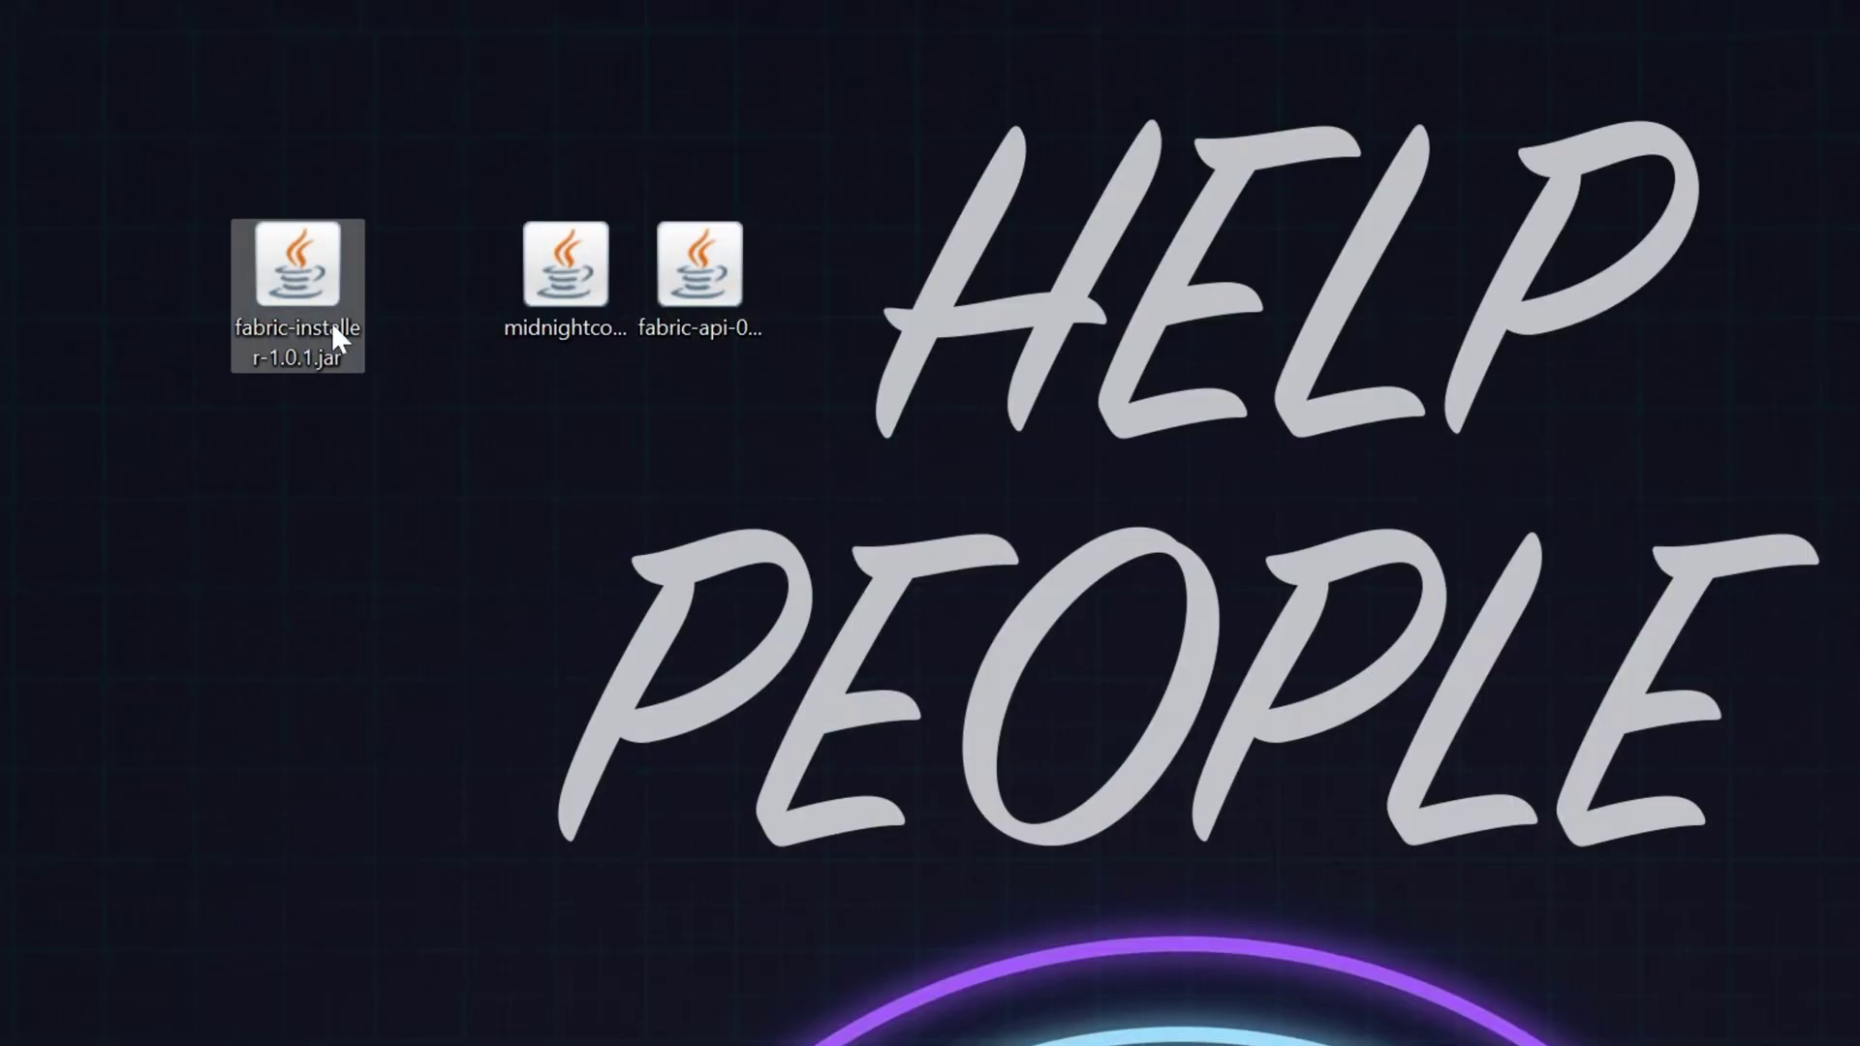
right_click(282, 253)
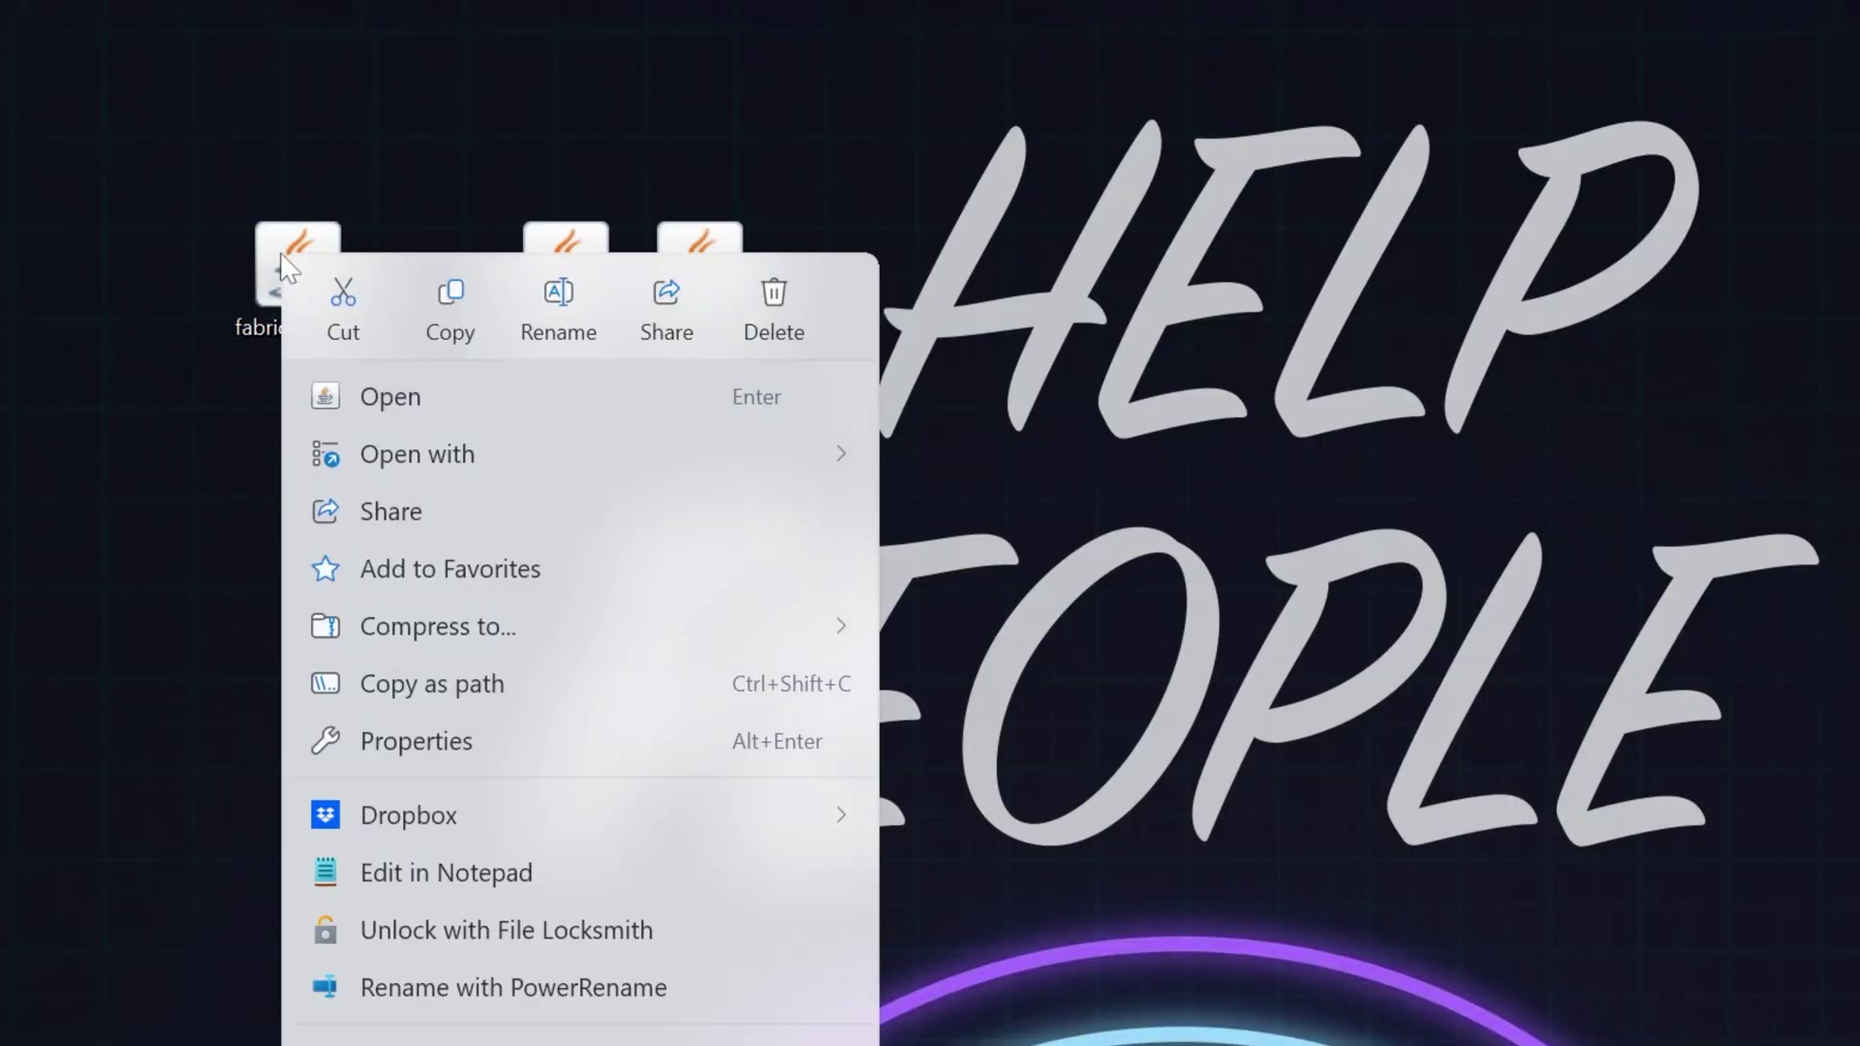
mouse_move(745, 449)
left_click(1038, 450)
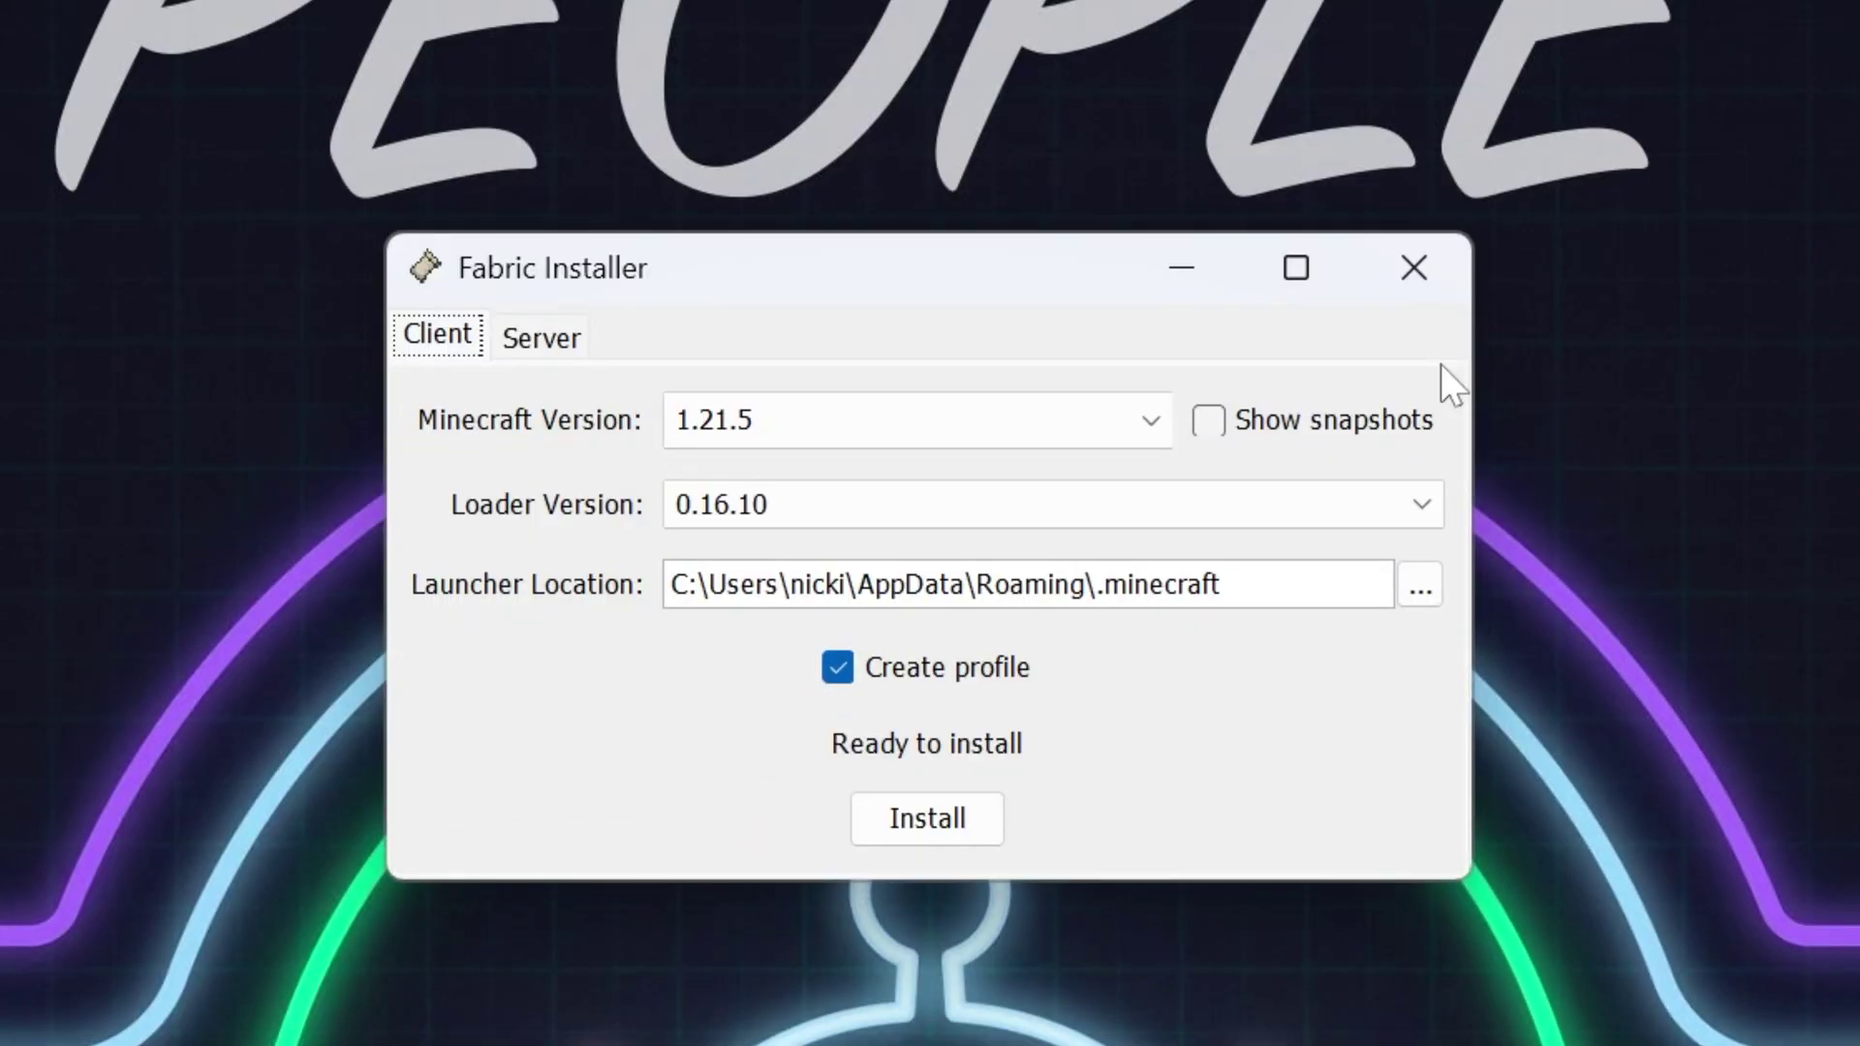
- Install Fabric Loader 0.16.10 for Minecraft 1.21.5 with a launcher profile
left_click(905, 419)
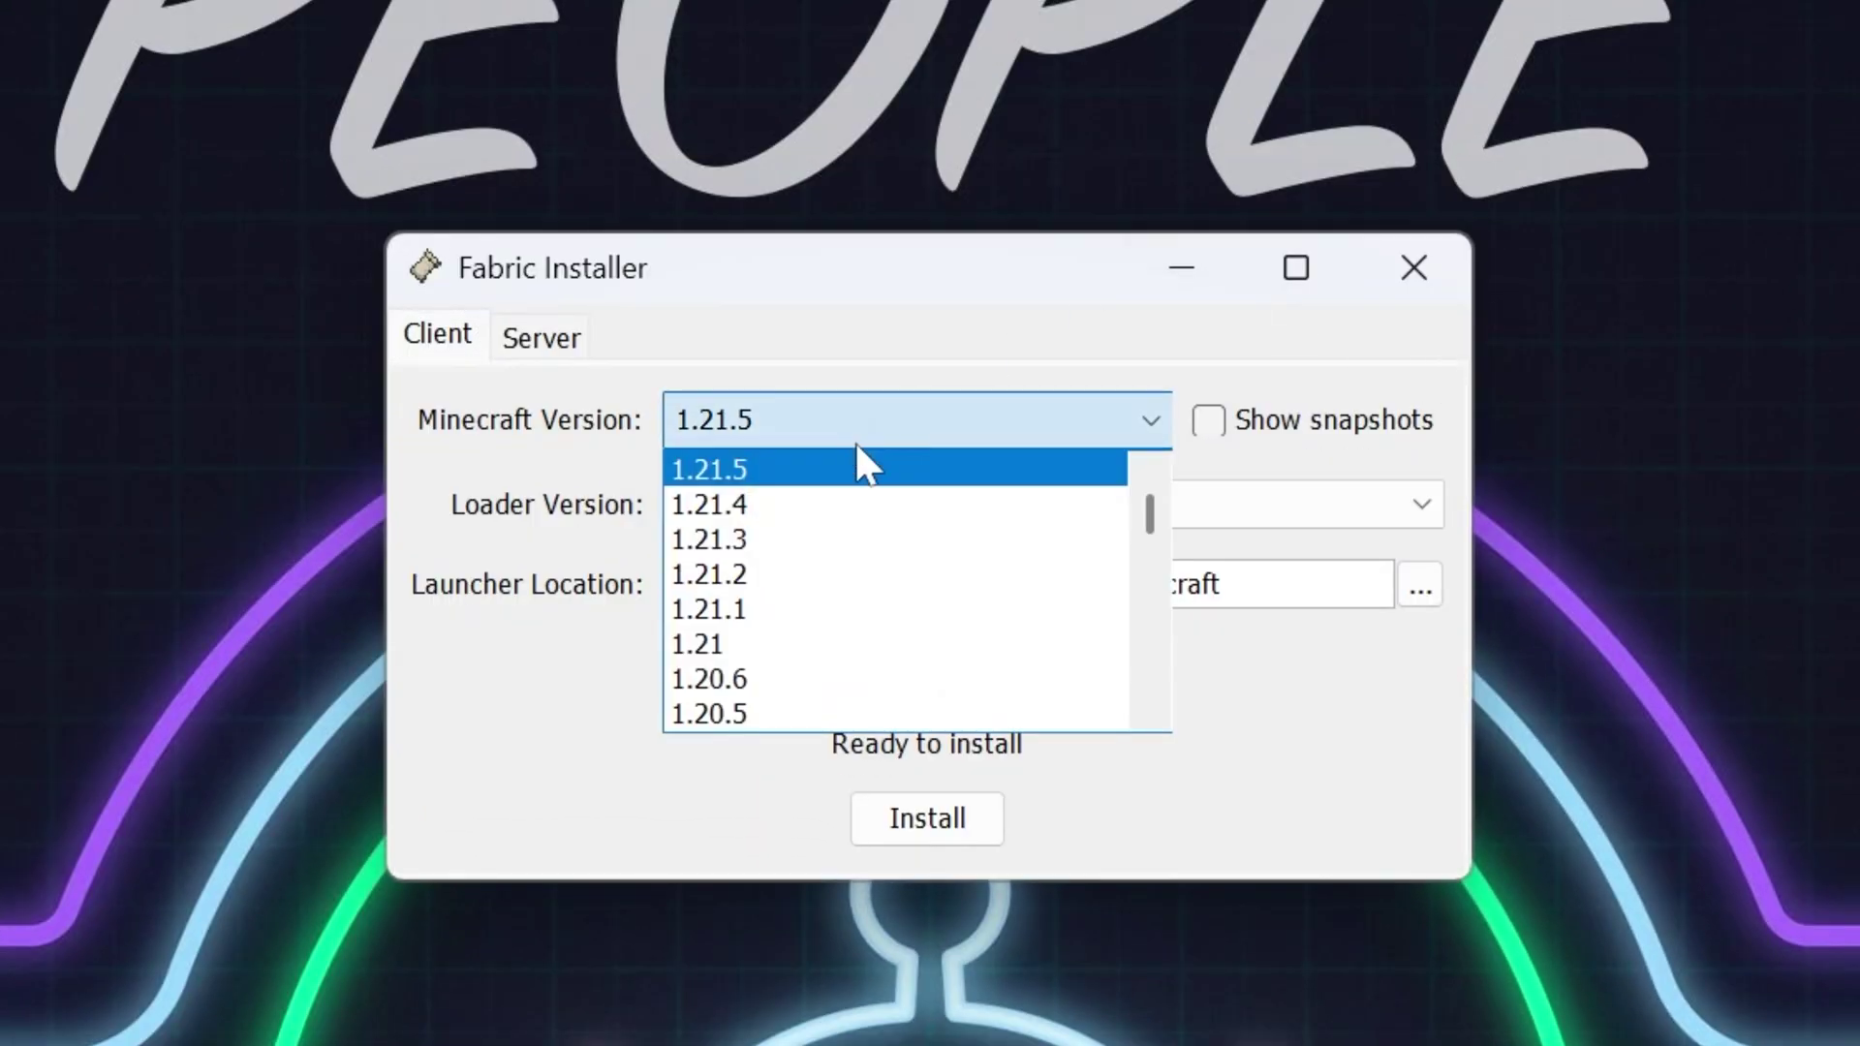
left_click(775, 469)
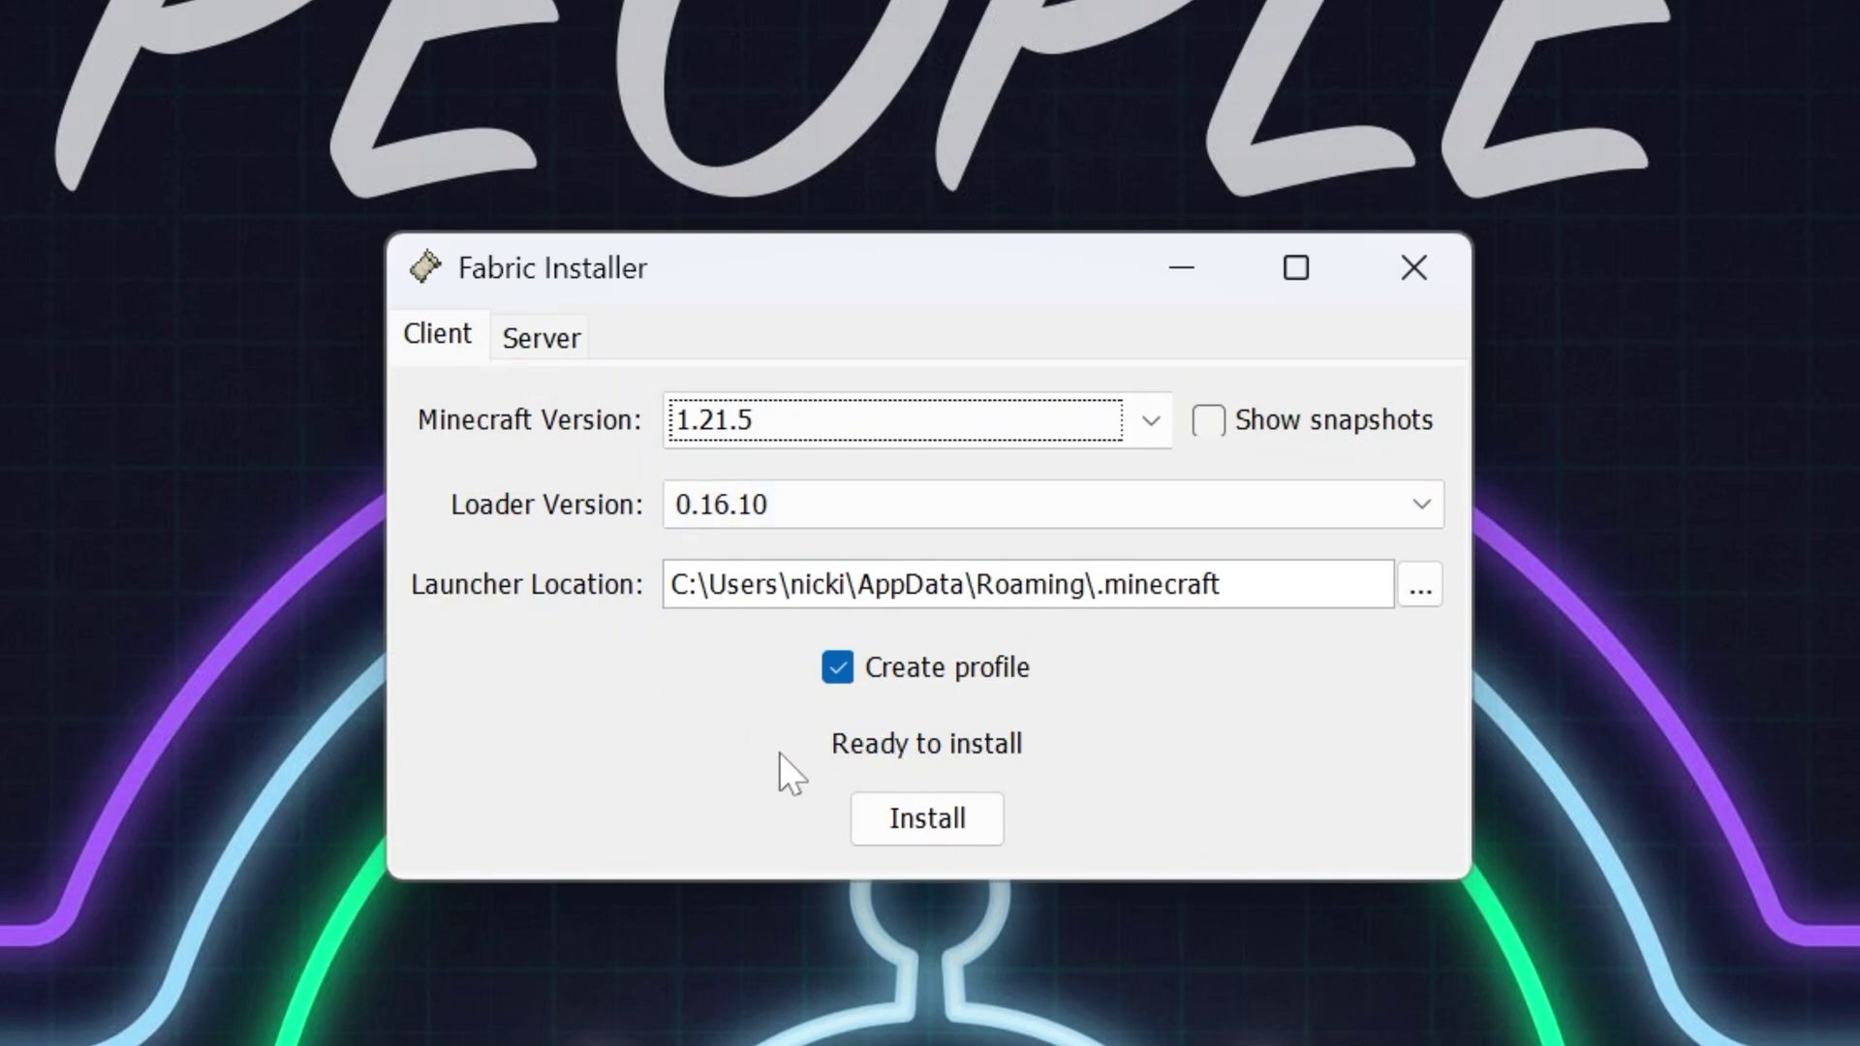
left_click(904, 819)
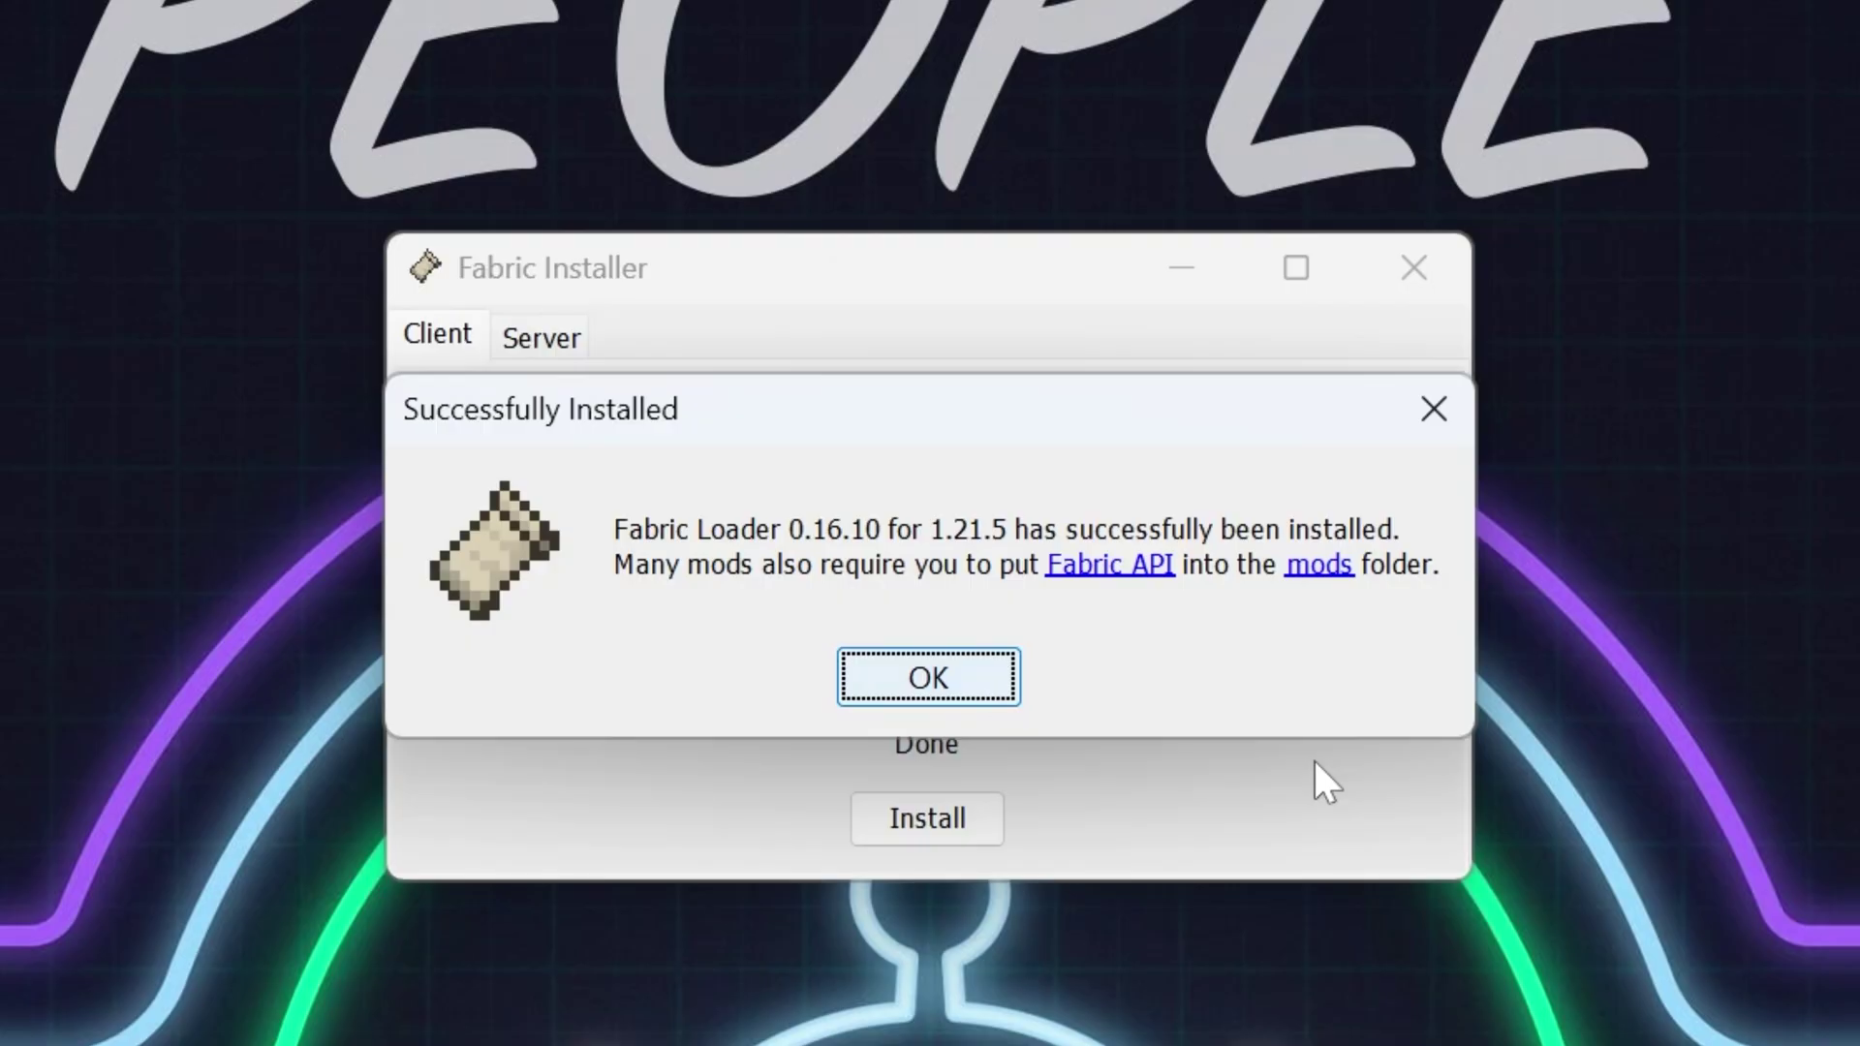
left_click(992, 684)
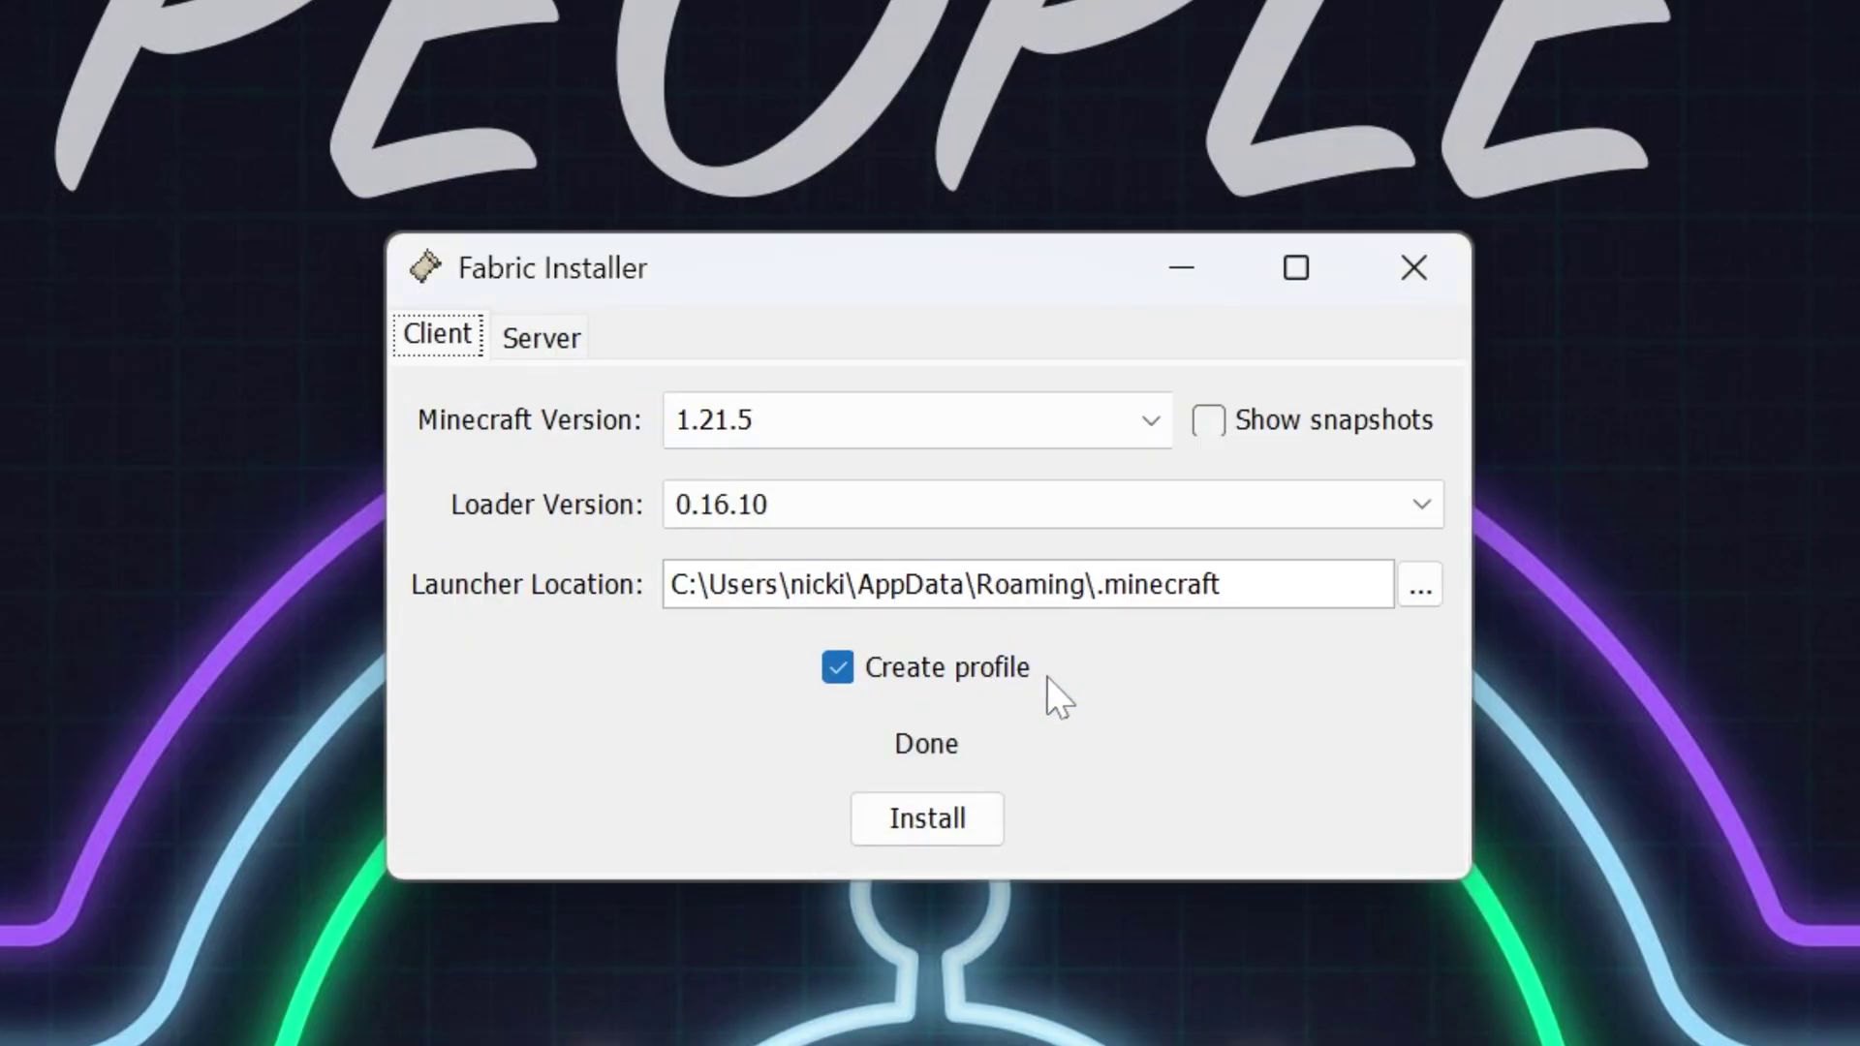
- Close the Fabric installer and drag its jar into the Recycle Bin
left_click(1434, 269)
left_click_drag(569, 164, 1816, 29)
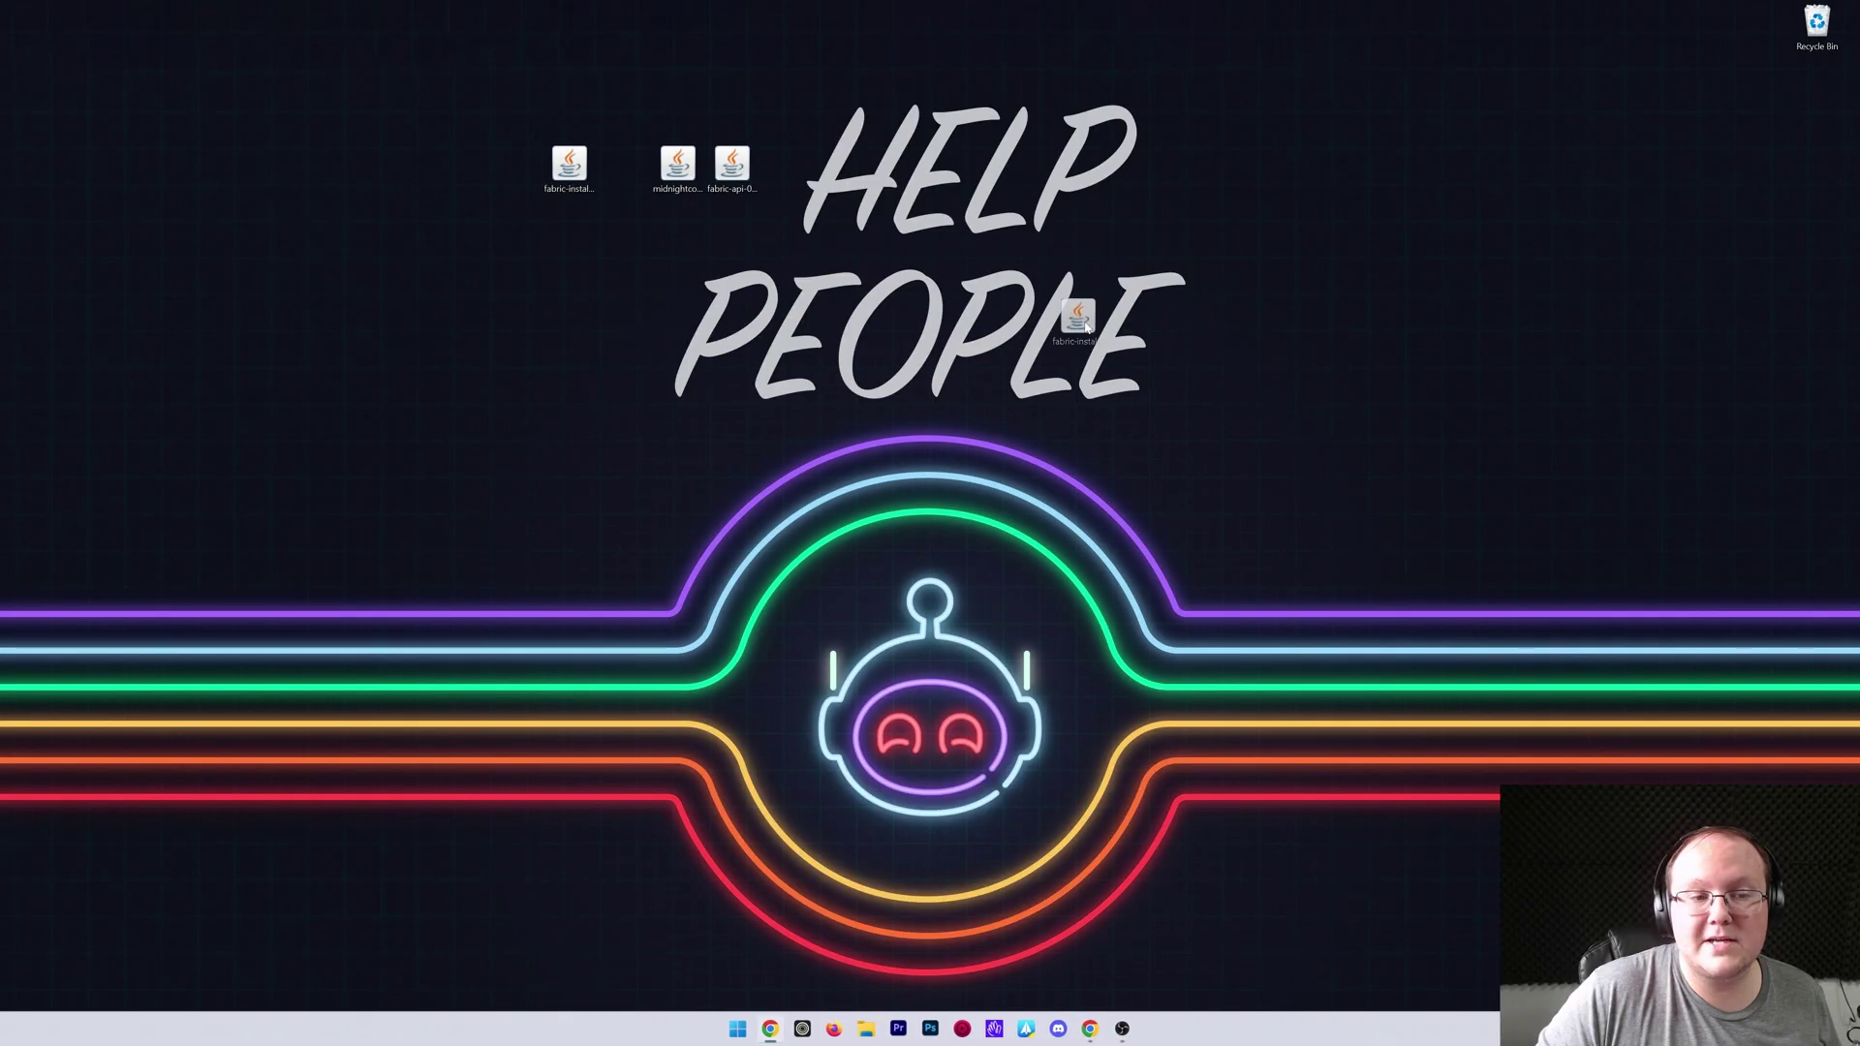
left_click_drag(747, 249, 559, 177)
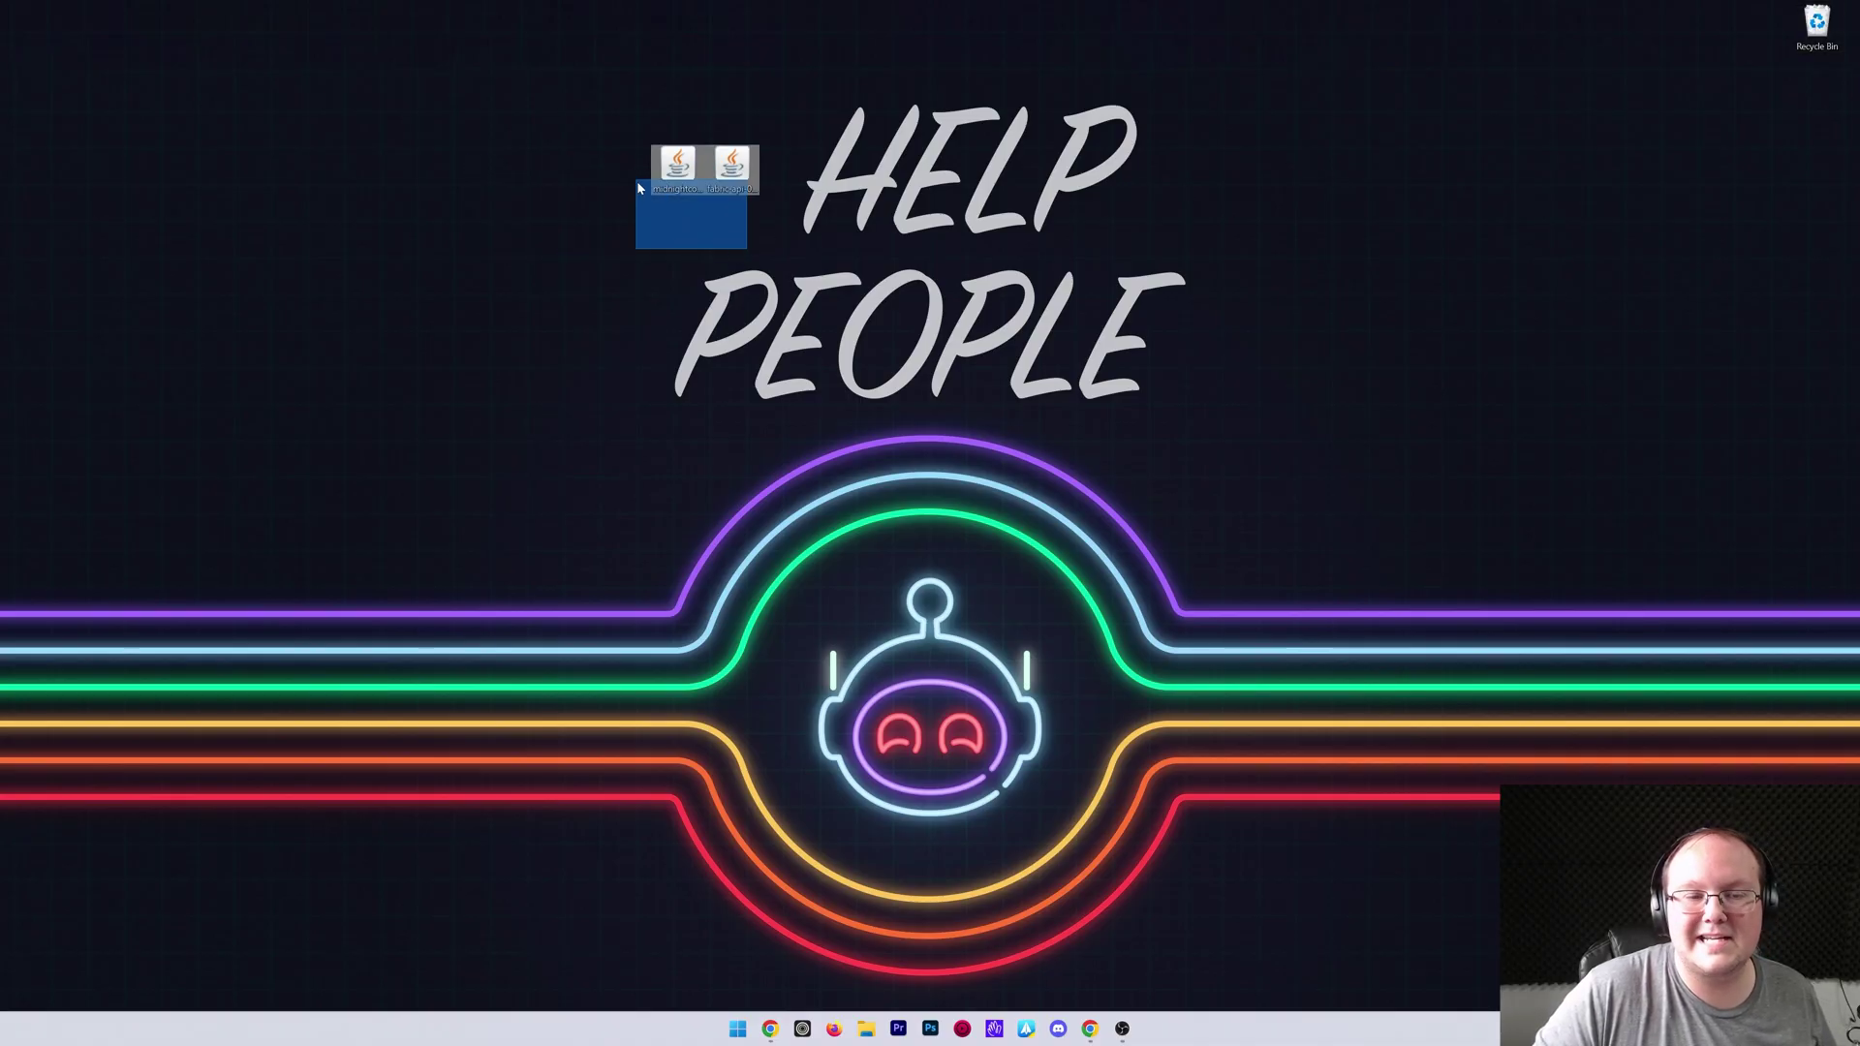
left_click(827, 610)
- Launch Minecraft Launcher, toggle Modded in Installations, and begin a new installation
key("super")
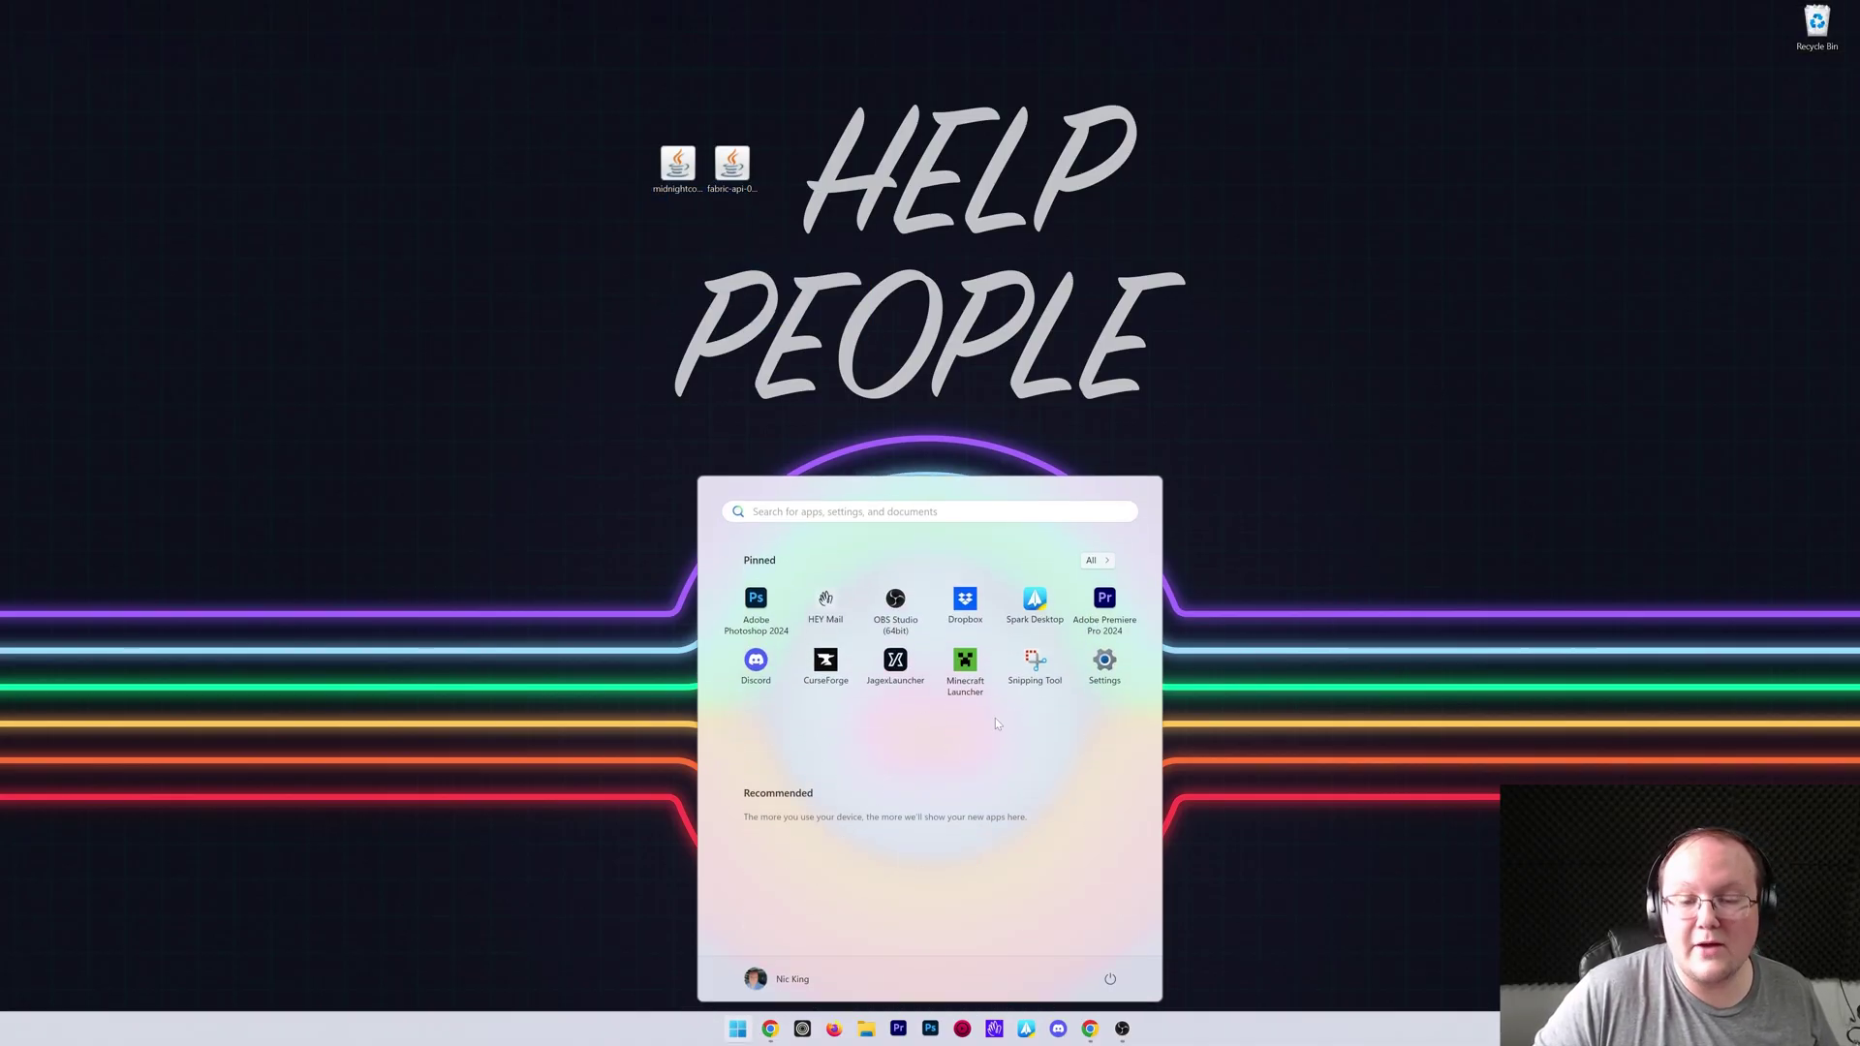
left_click(965, 667)
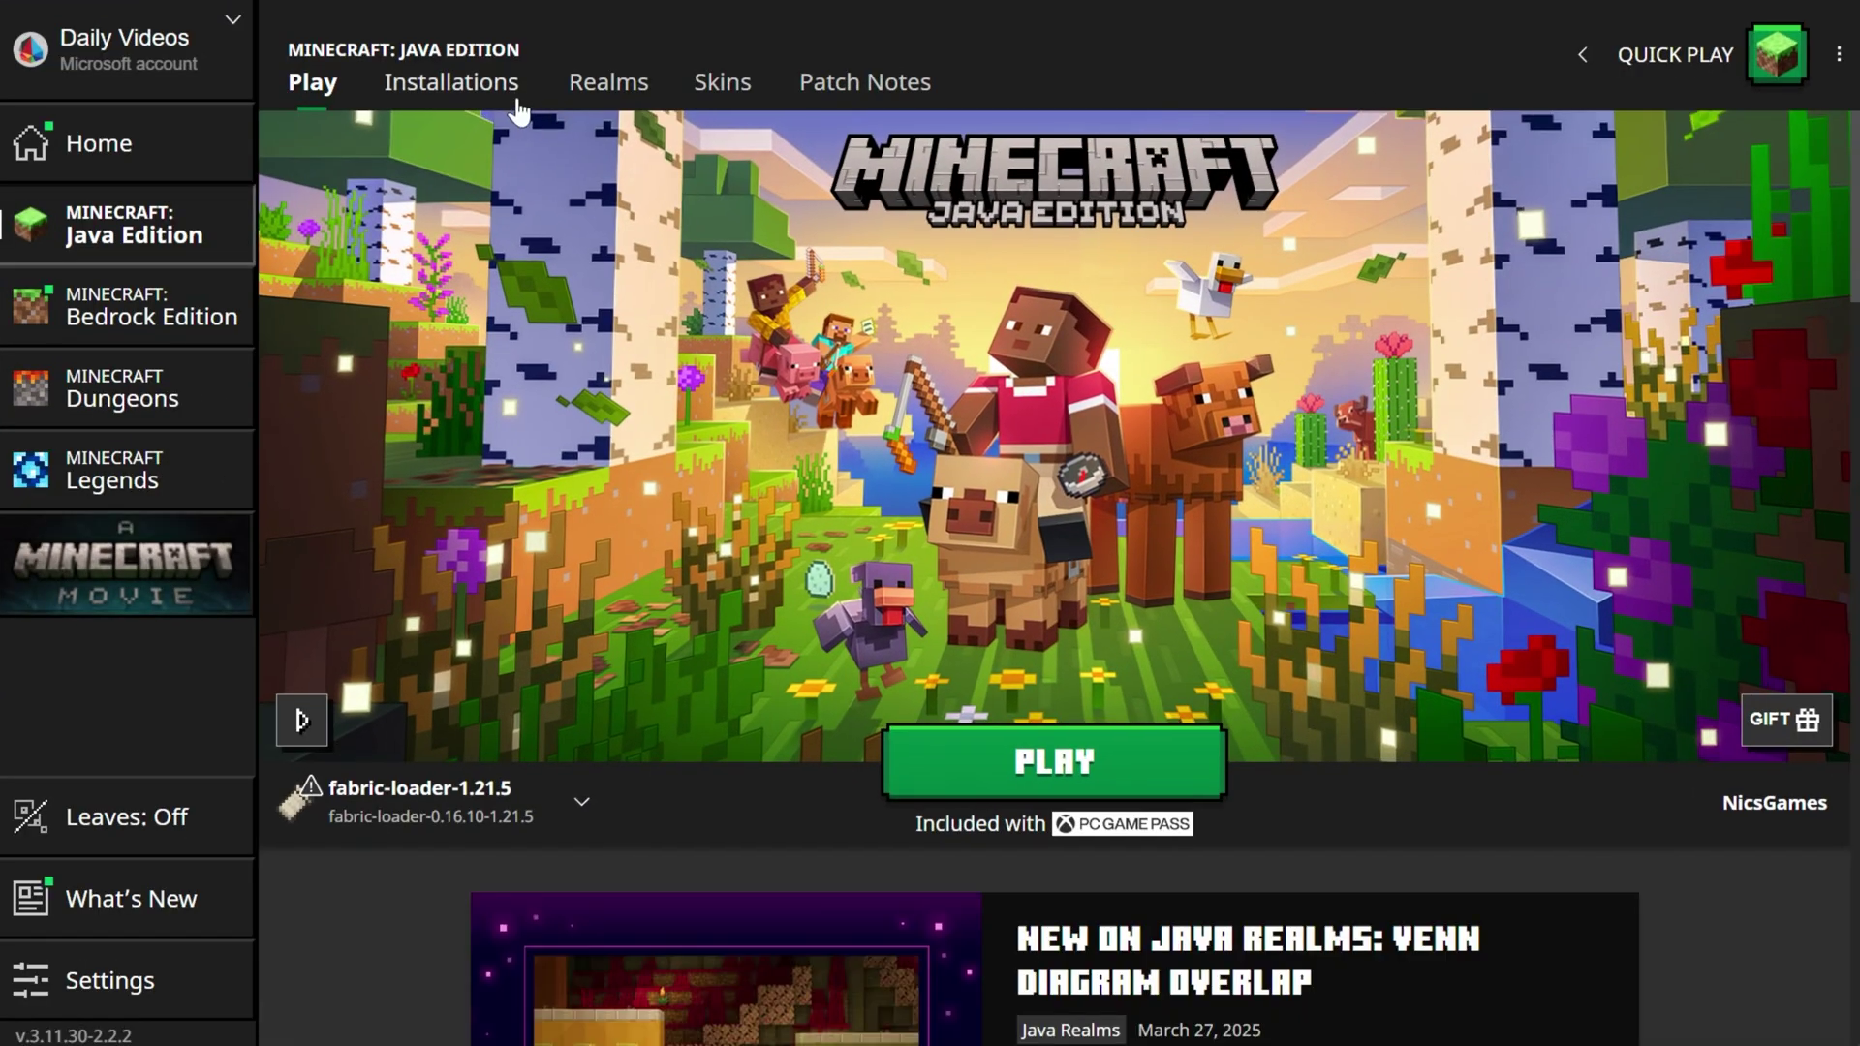
left_click(521, 109)
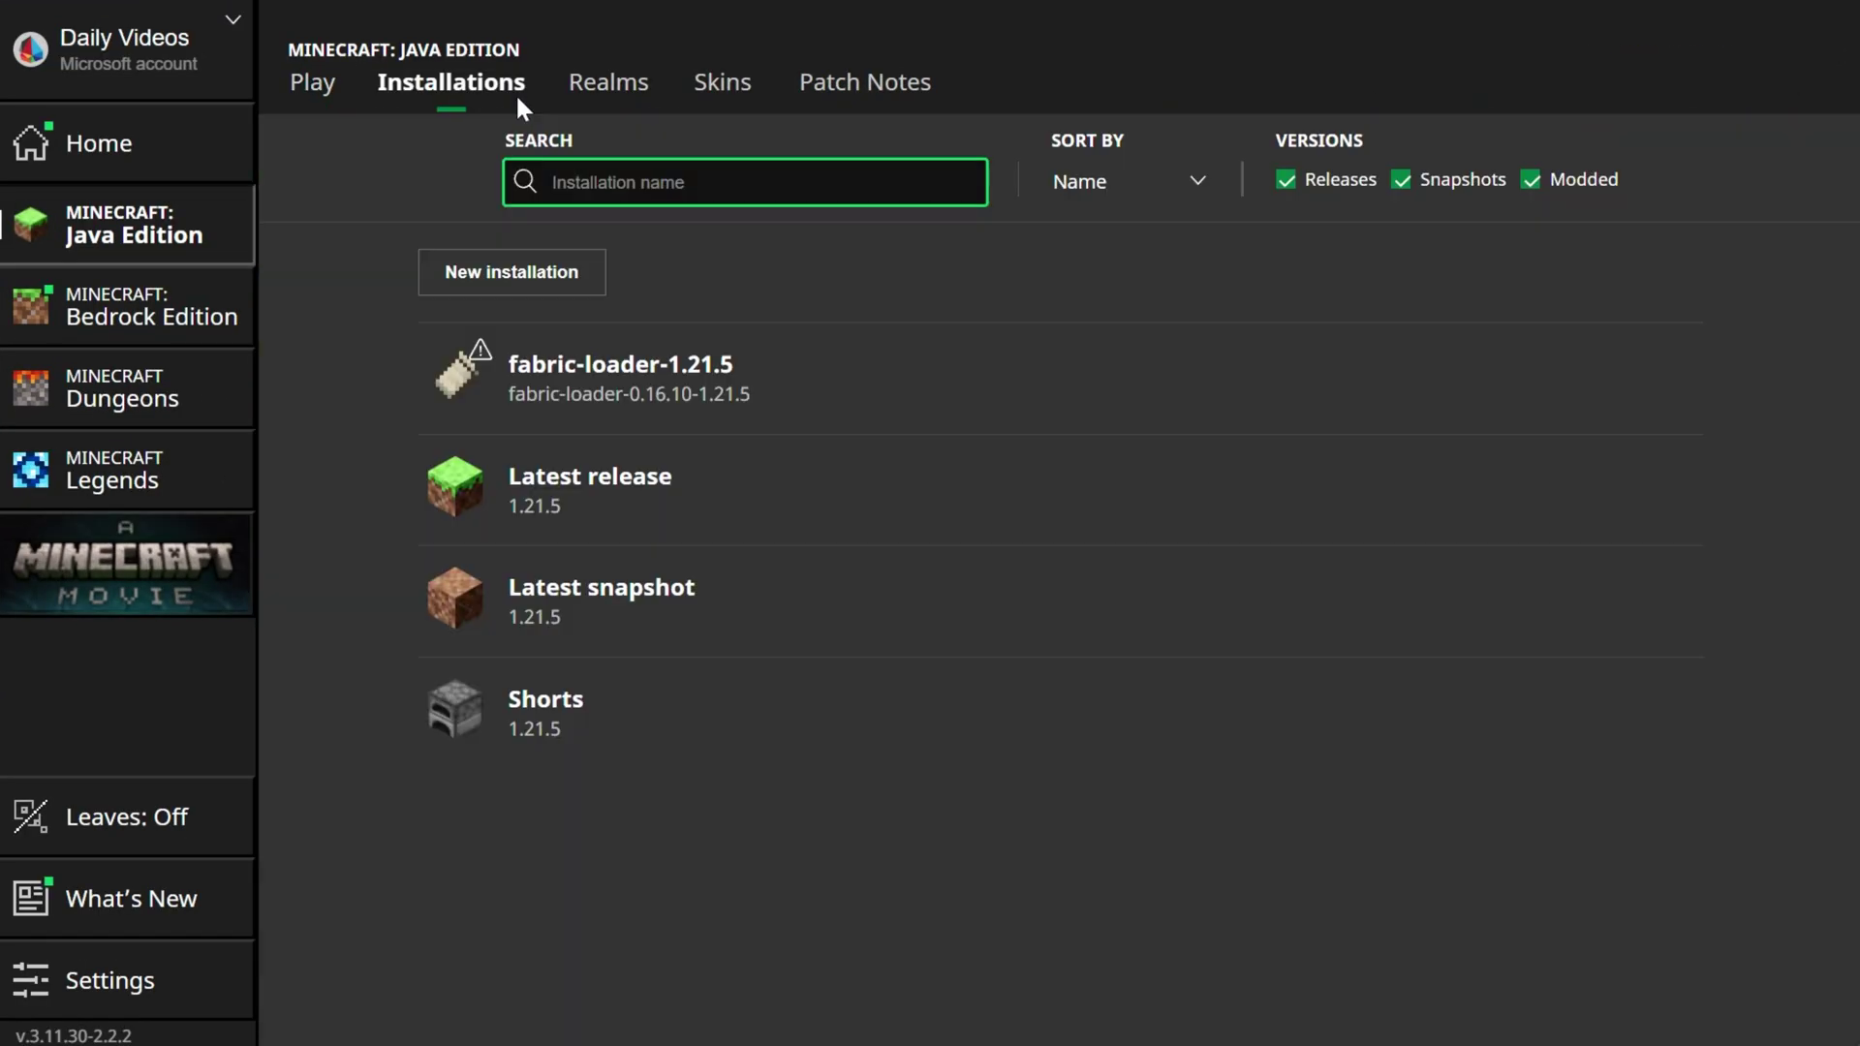
left_click(1569, 184)
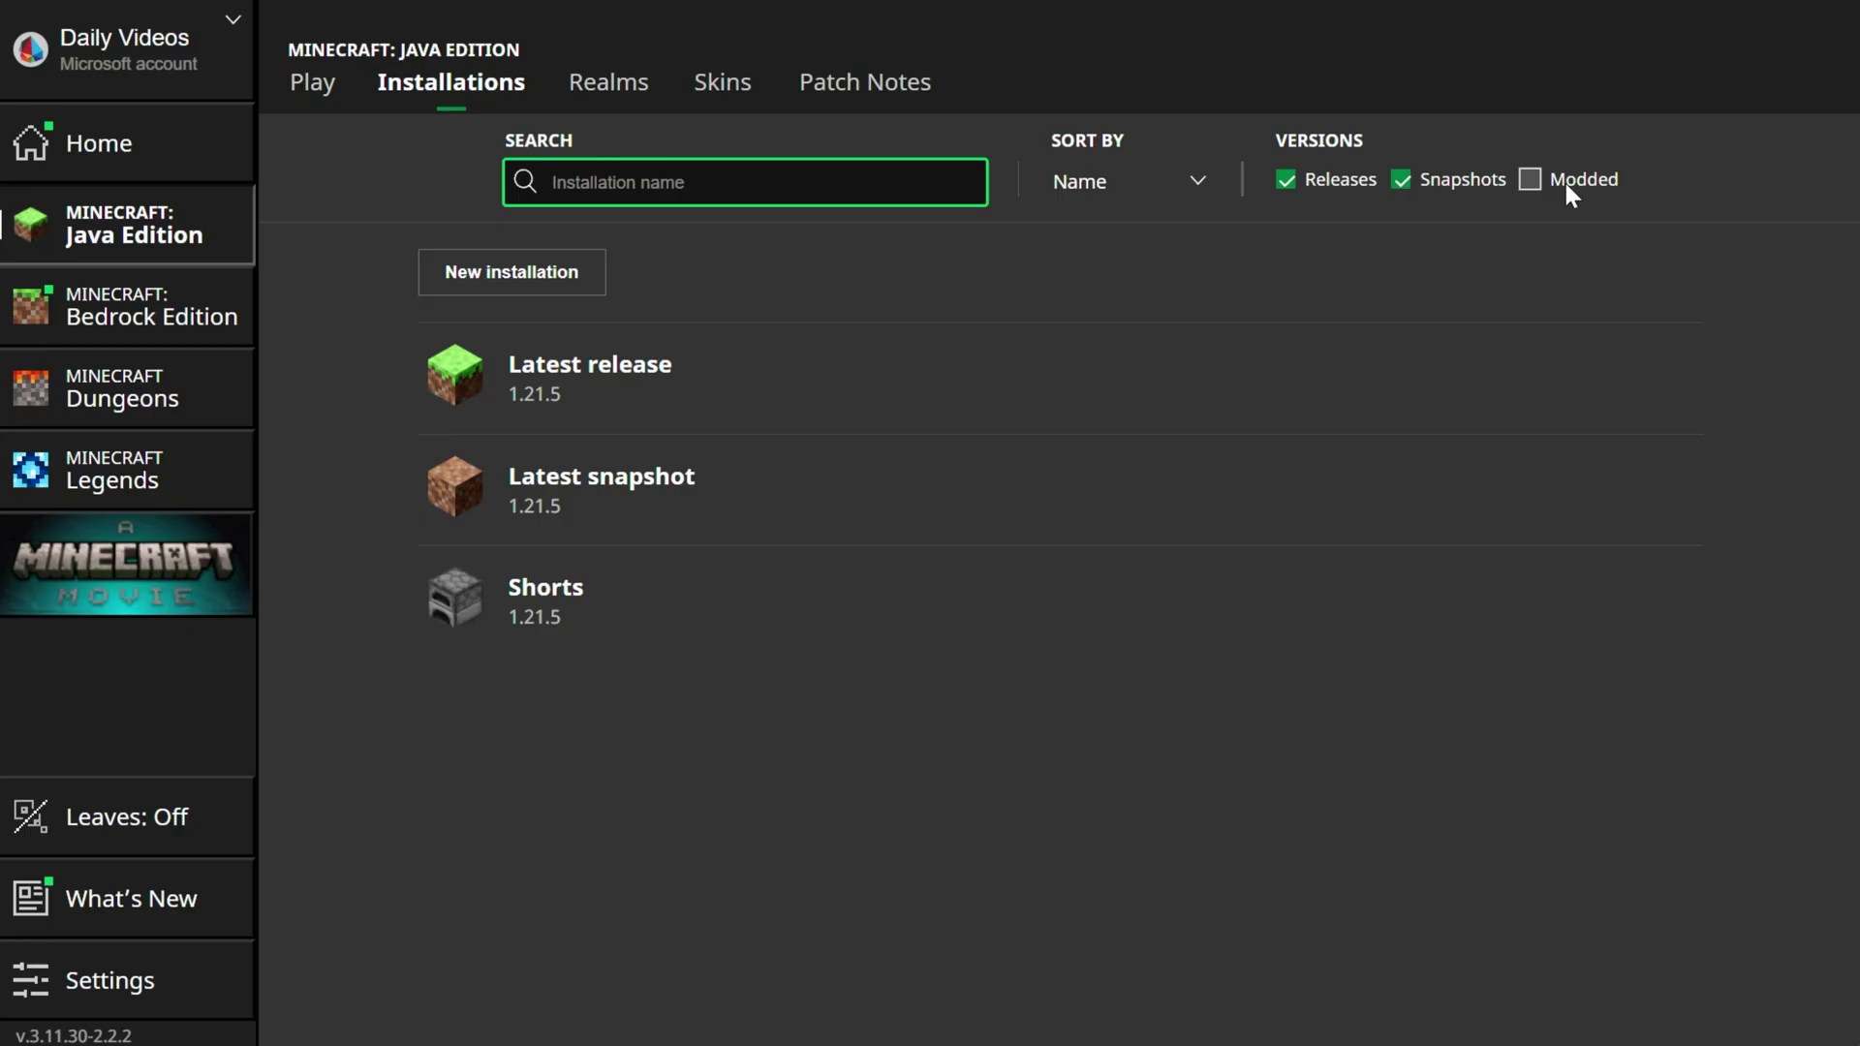
left_click(1569, 184)
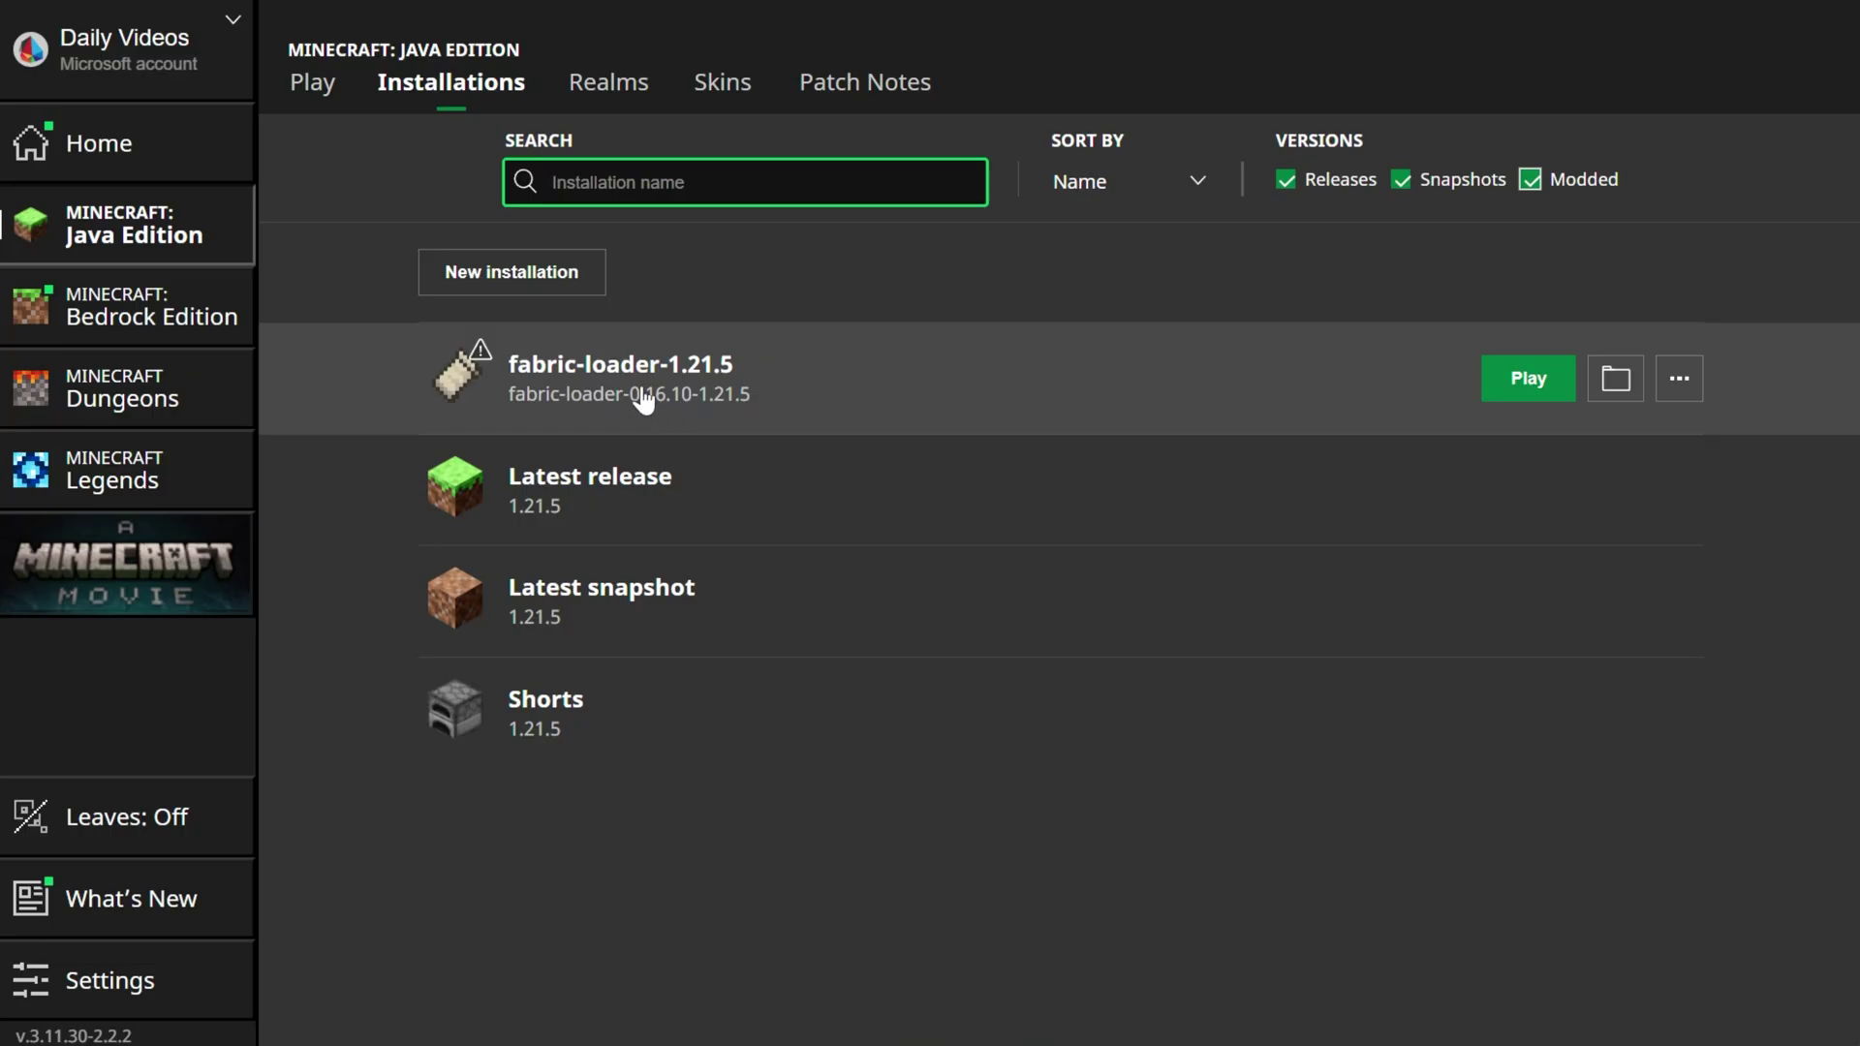
left_click(532, 289)
- Create installation 'SimpleGameHosting.com' using fabric-loader-0.16.10-1.21.5 at 2560 x 1440
left_click(660, 306)
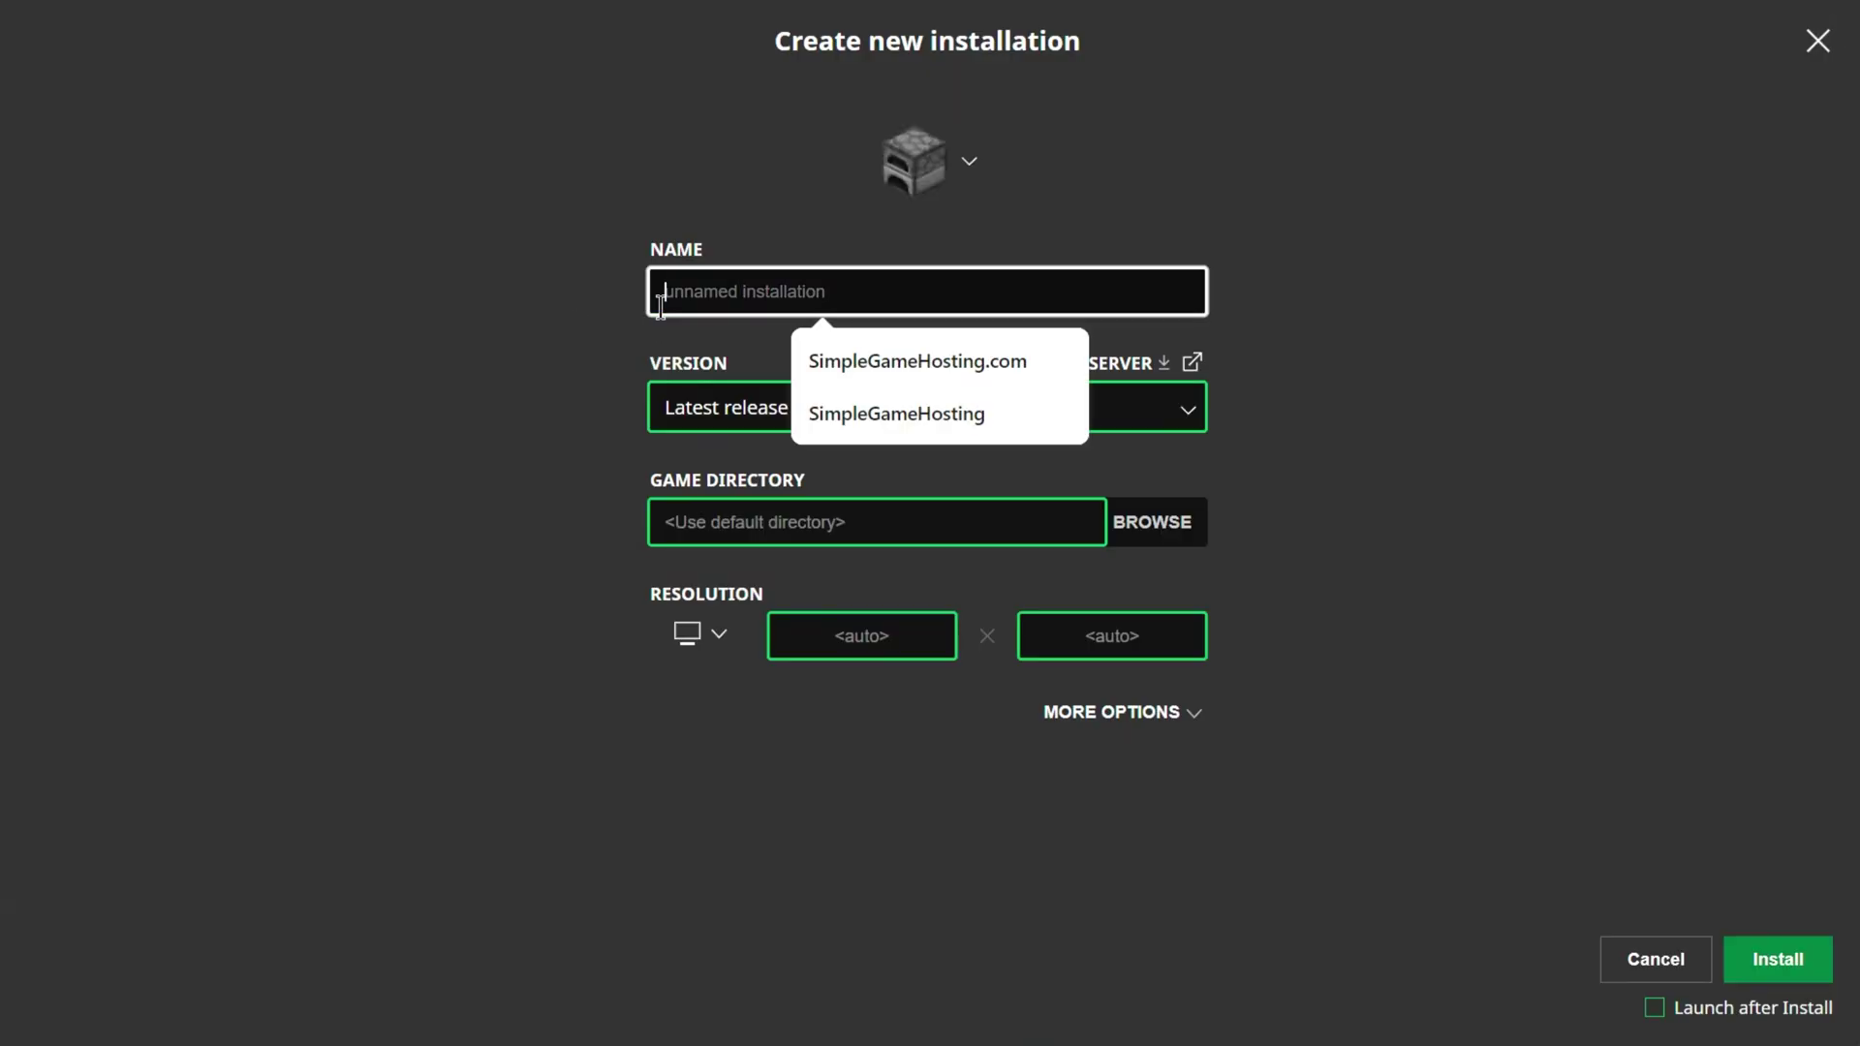
type("SimpleGameHosti")
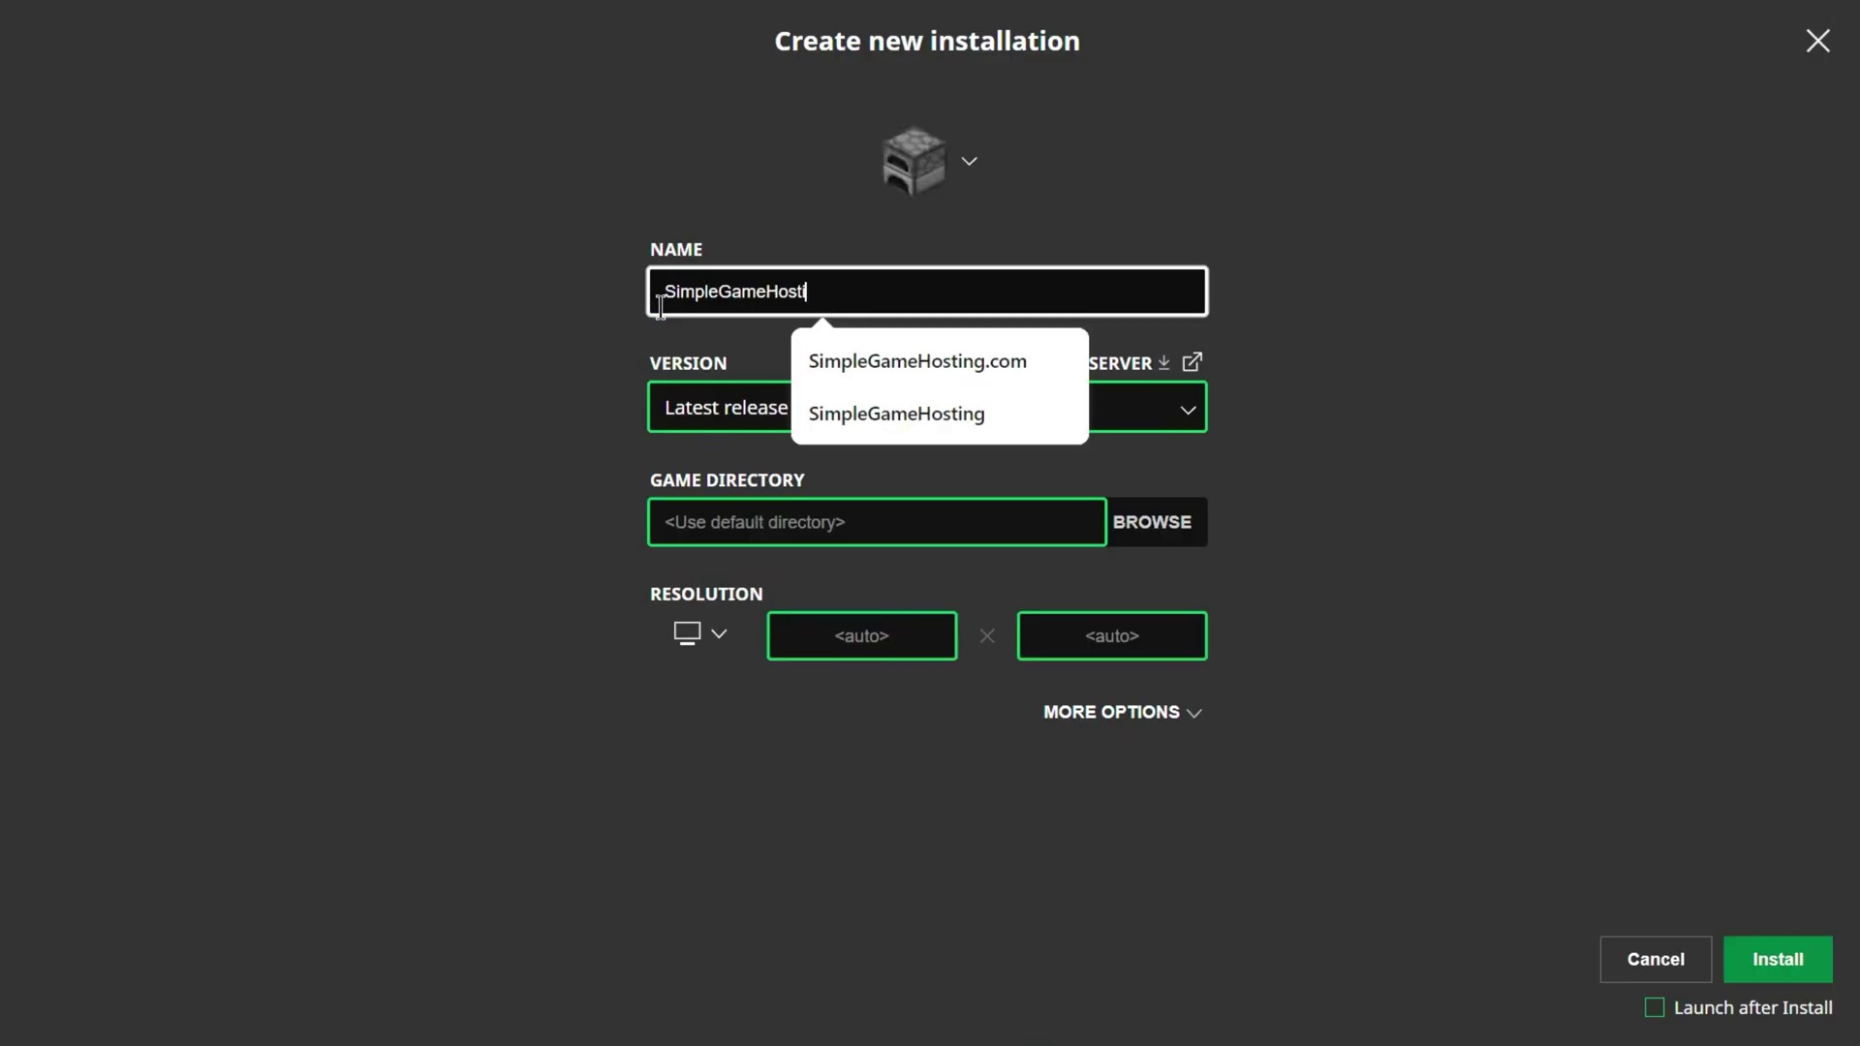
type("ng.com")
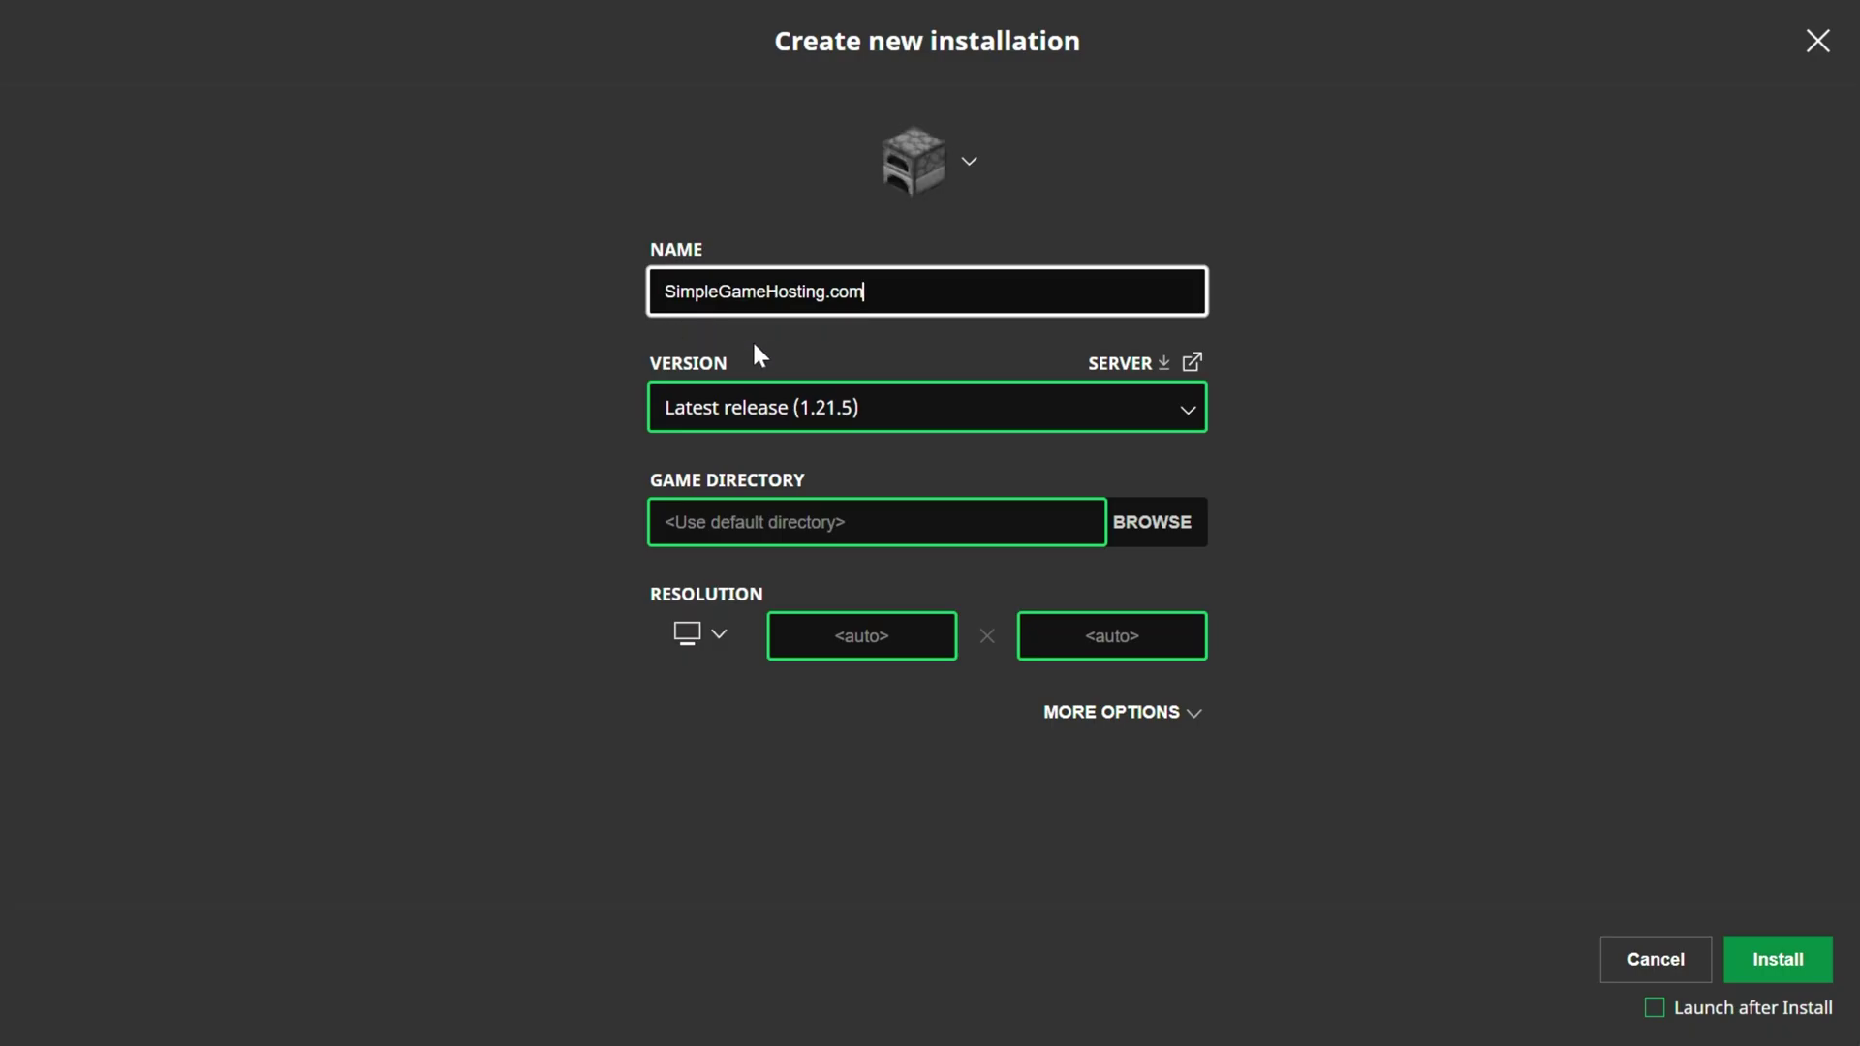
left_click(765, 407)
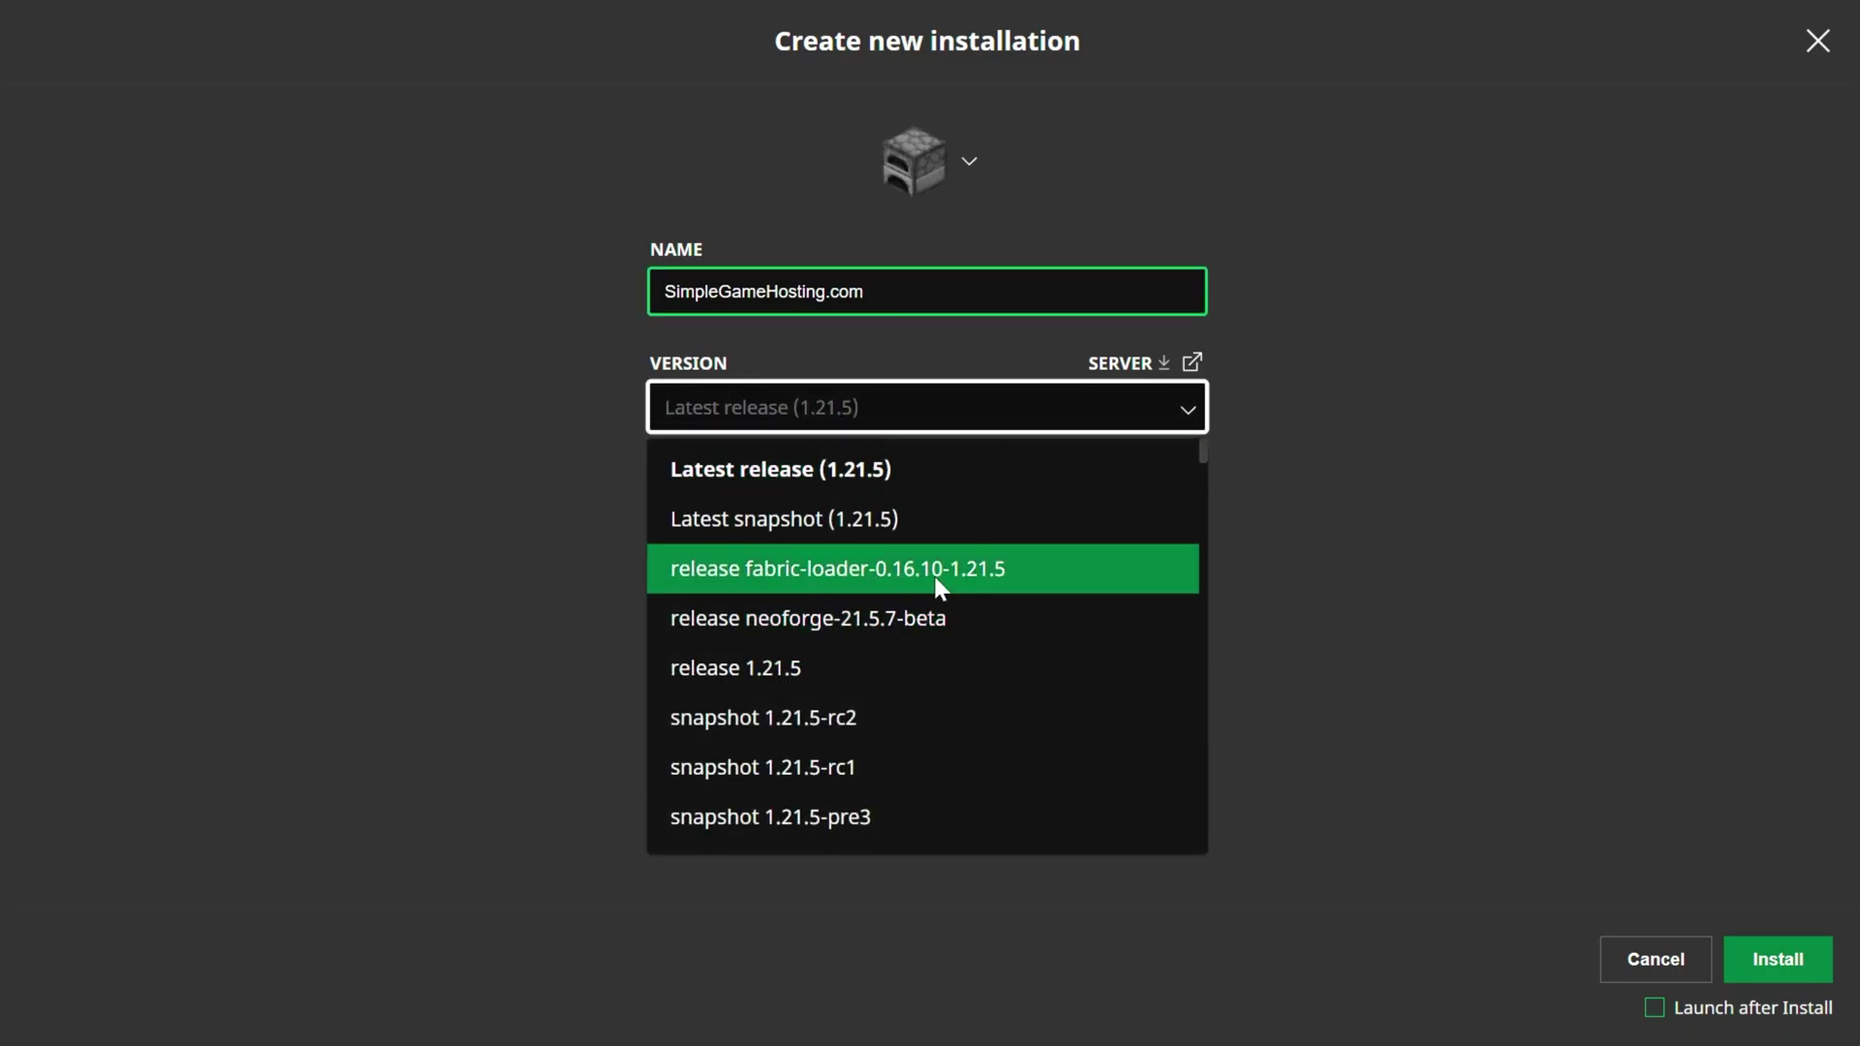
left_click(1048, 577)
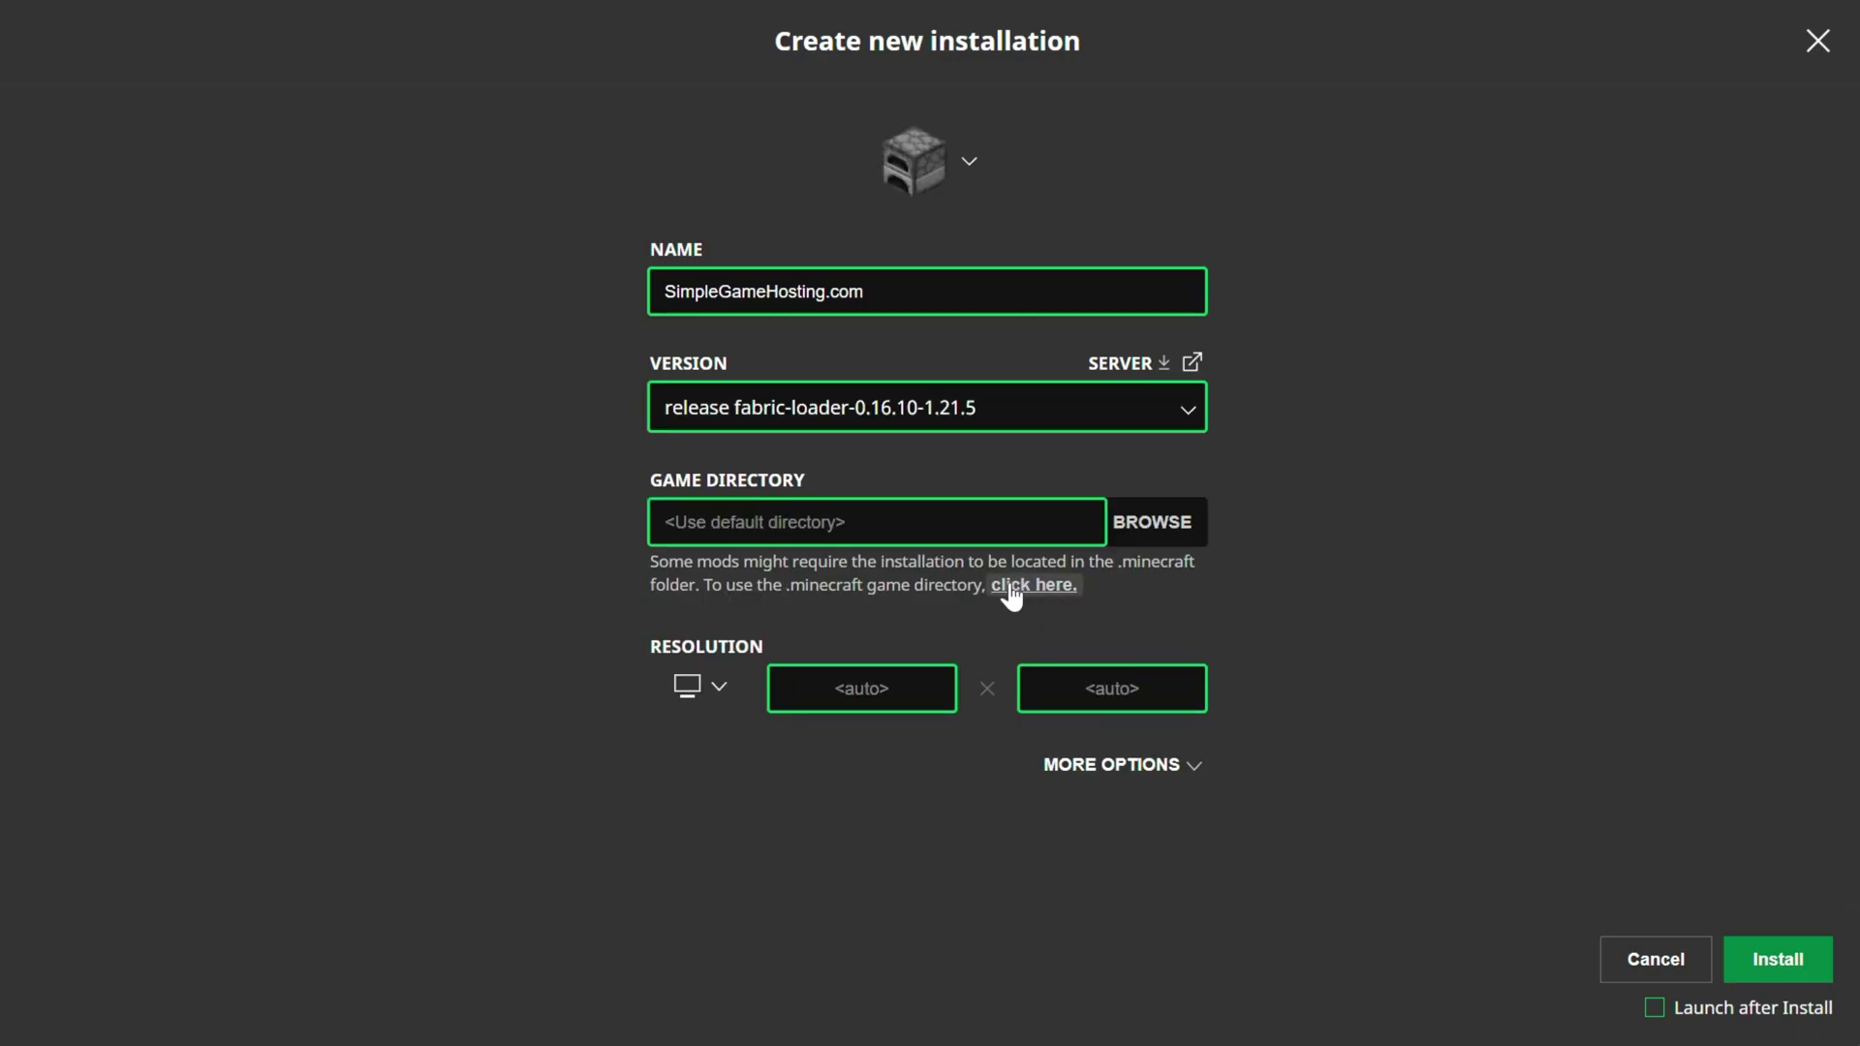
left_click(711, 688)
left_click(756, 646)
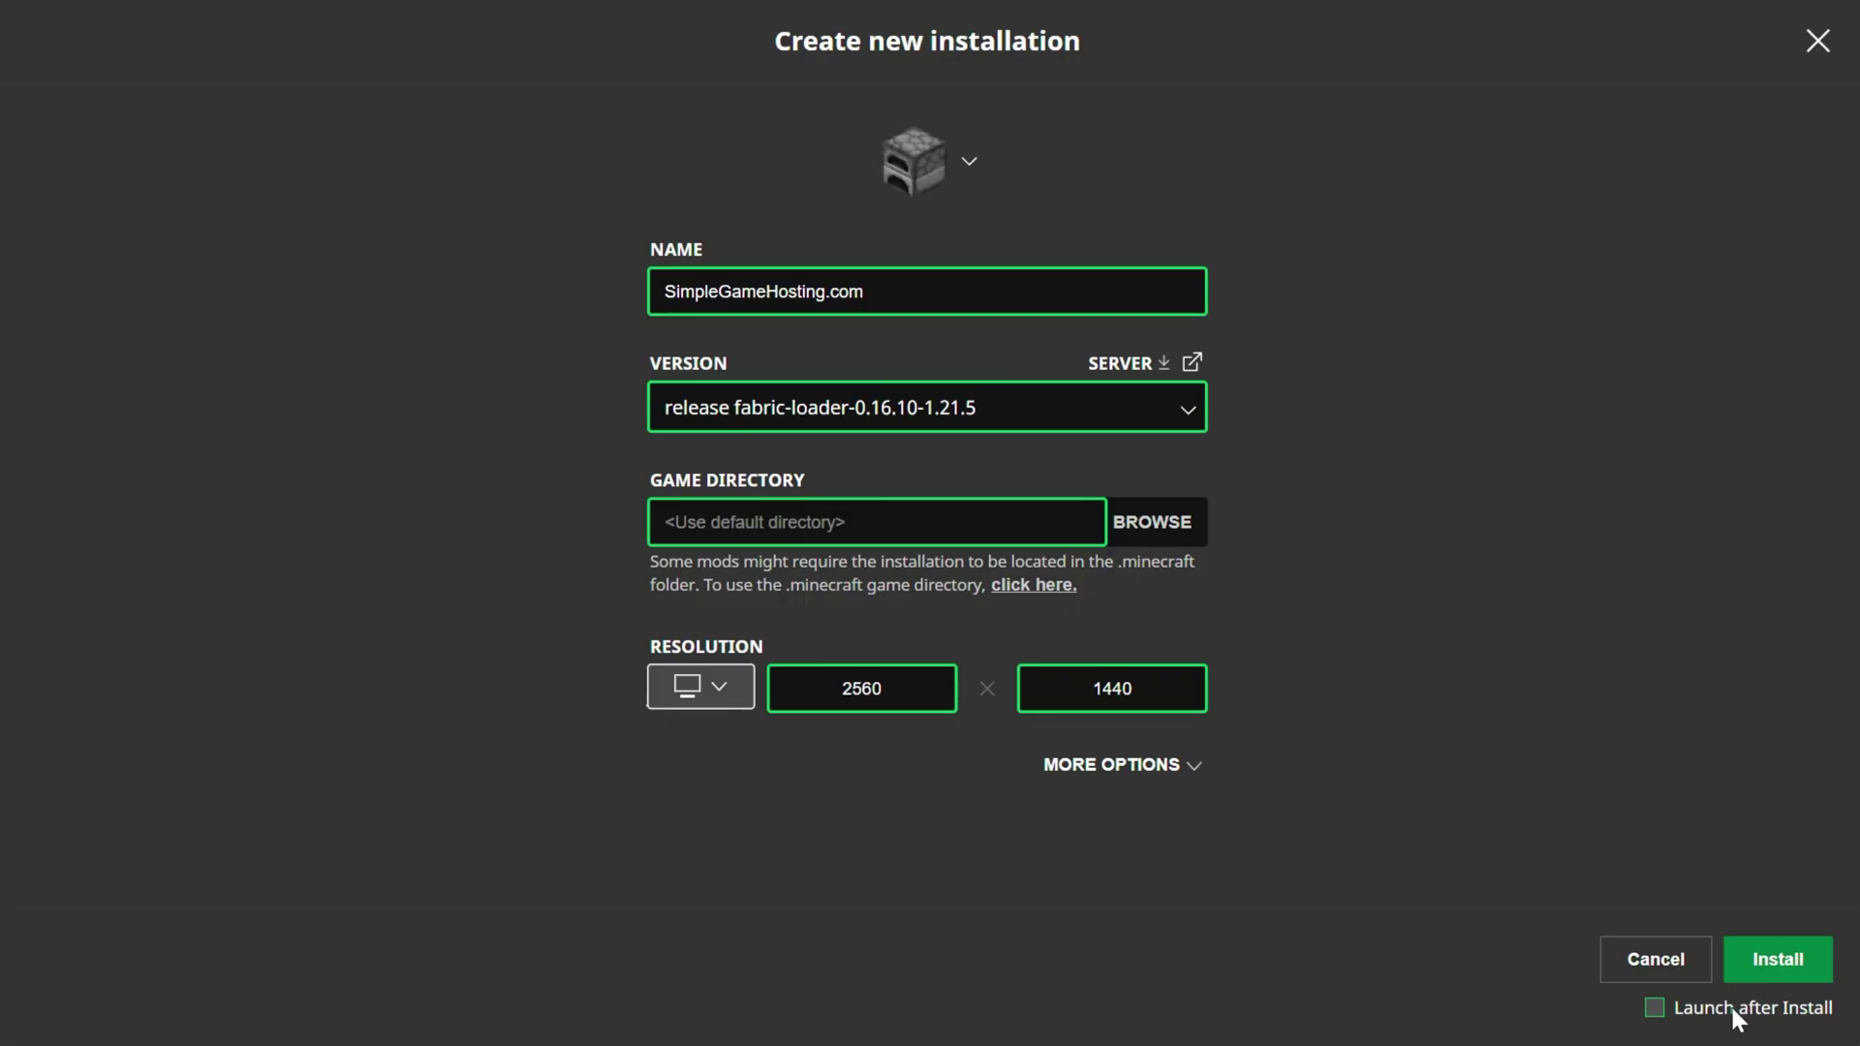
left_click(1759, 961)
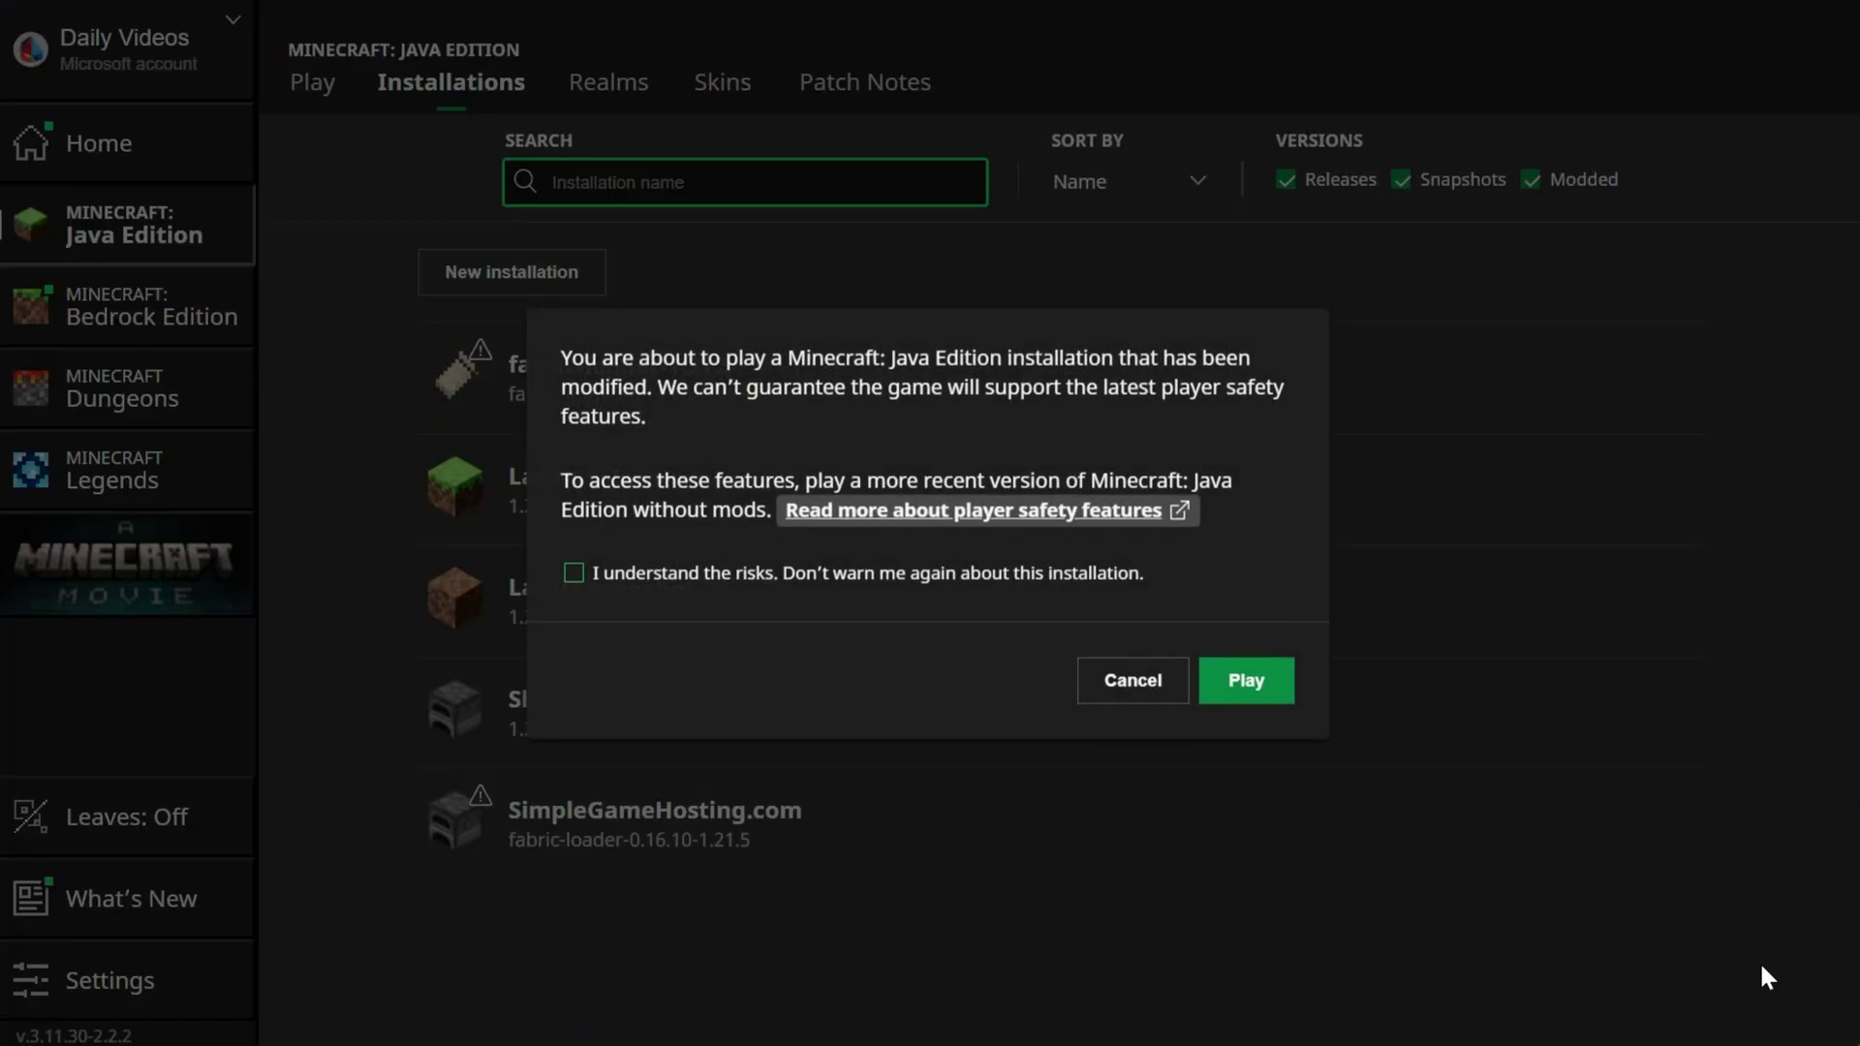
left_click(1115, 706)
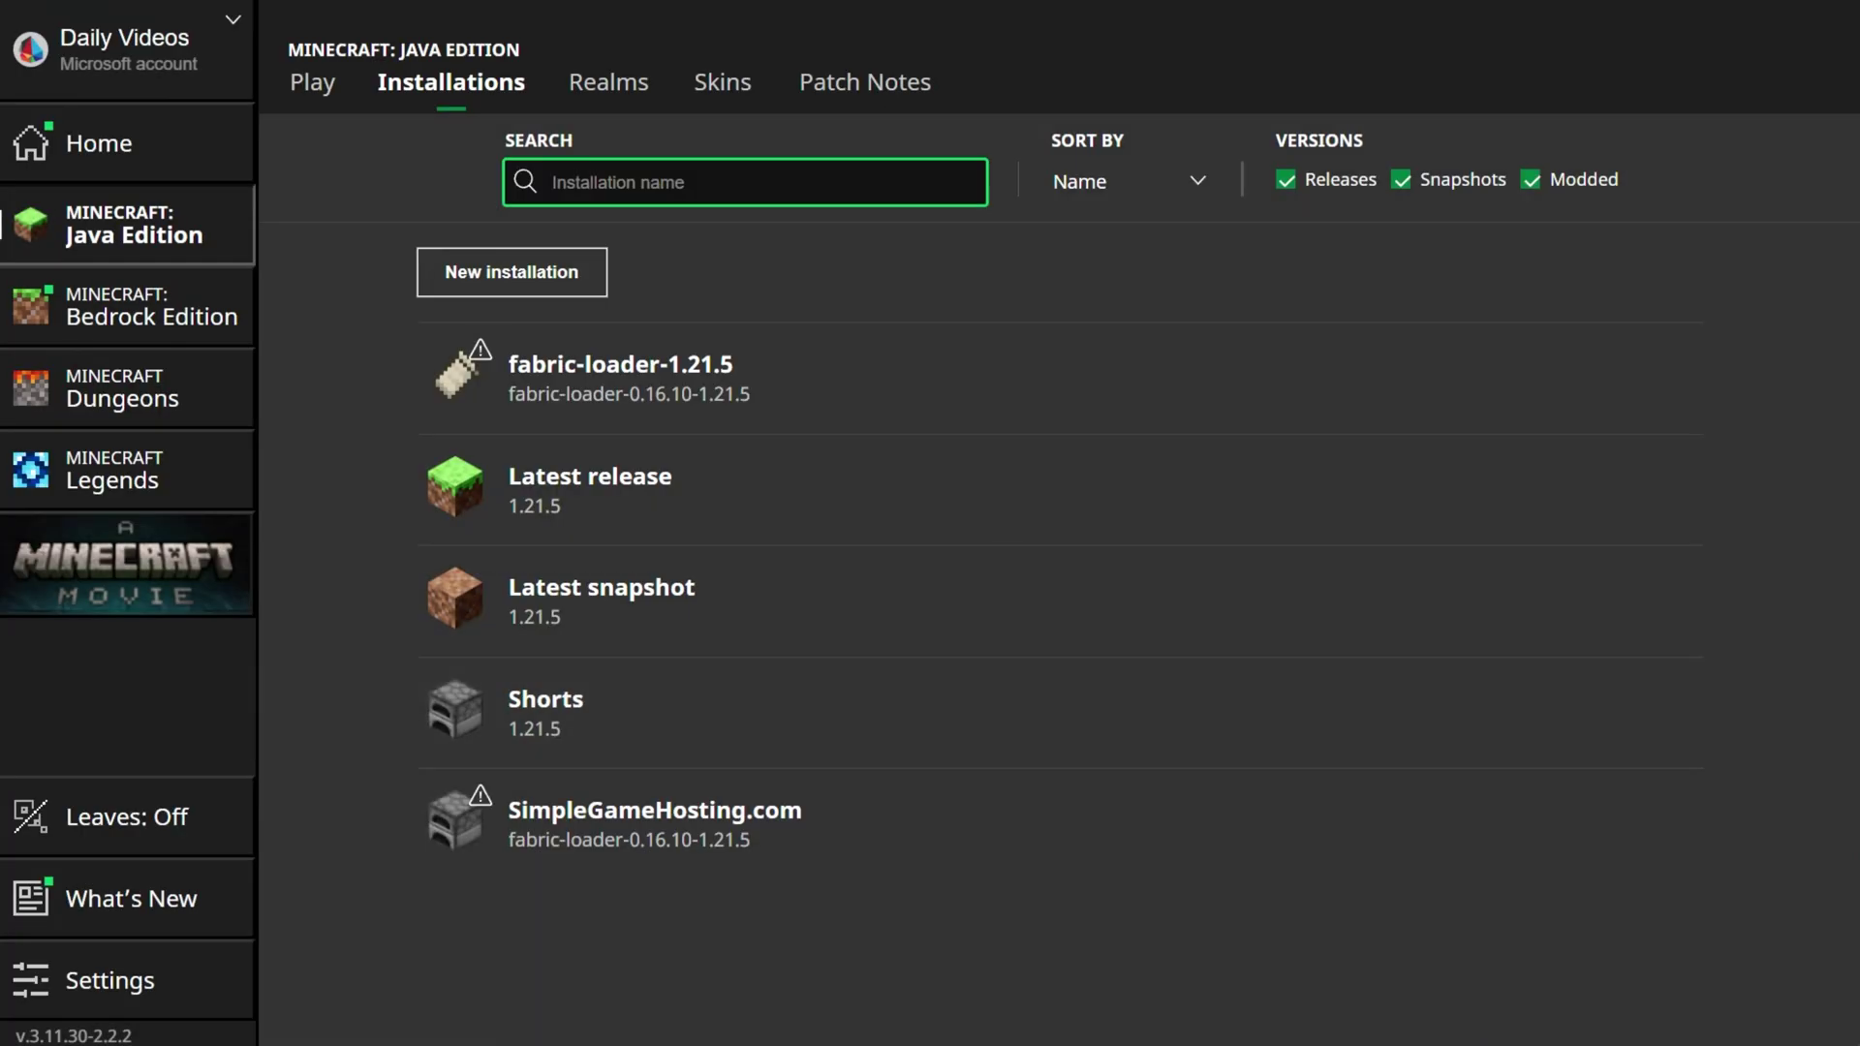
- Open the installation's .minecraft game folder and select the old mods folder
mouse_move(714, 383)
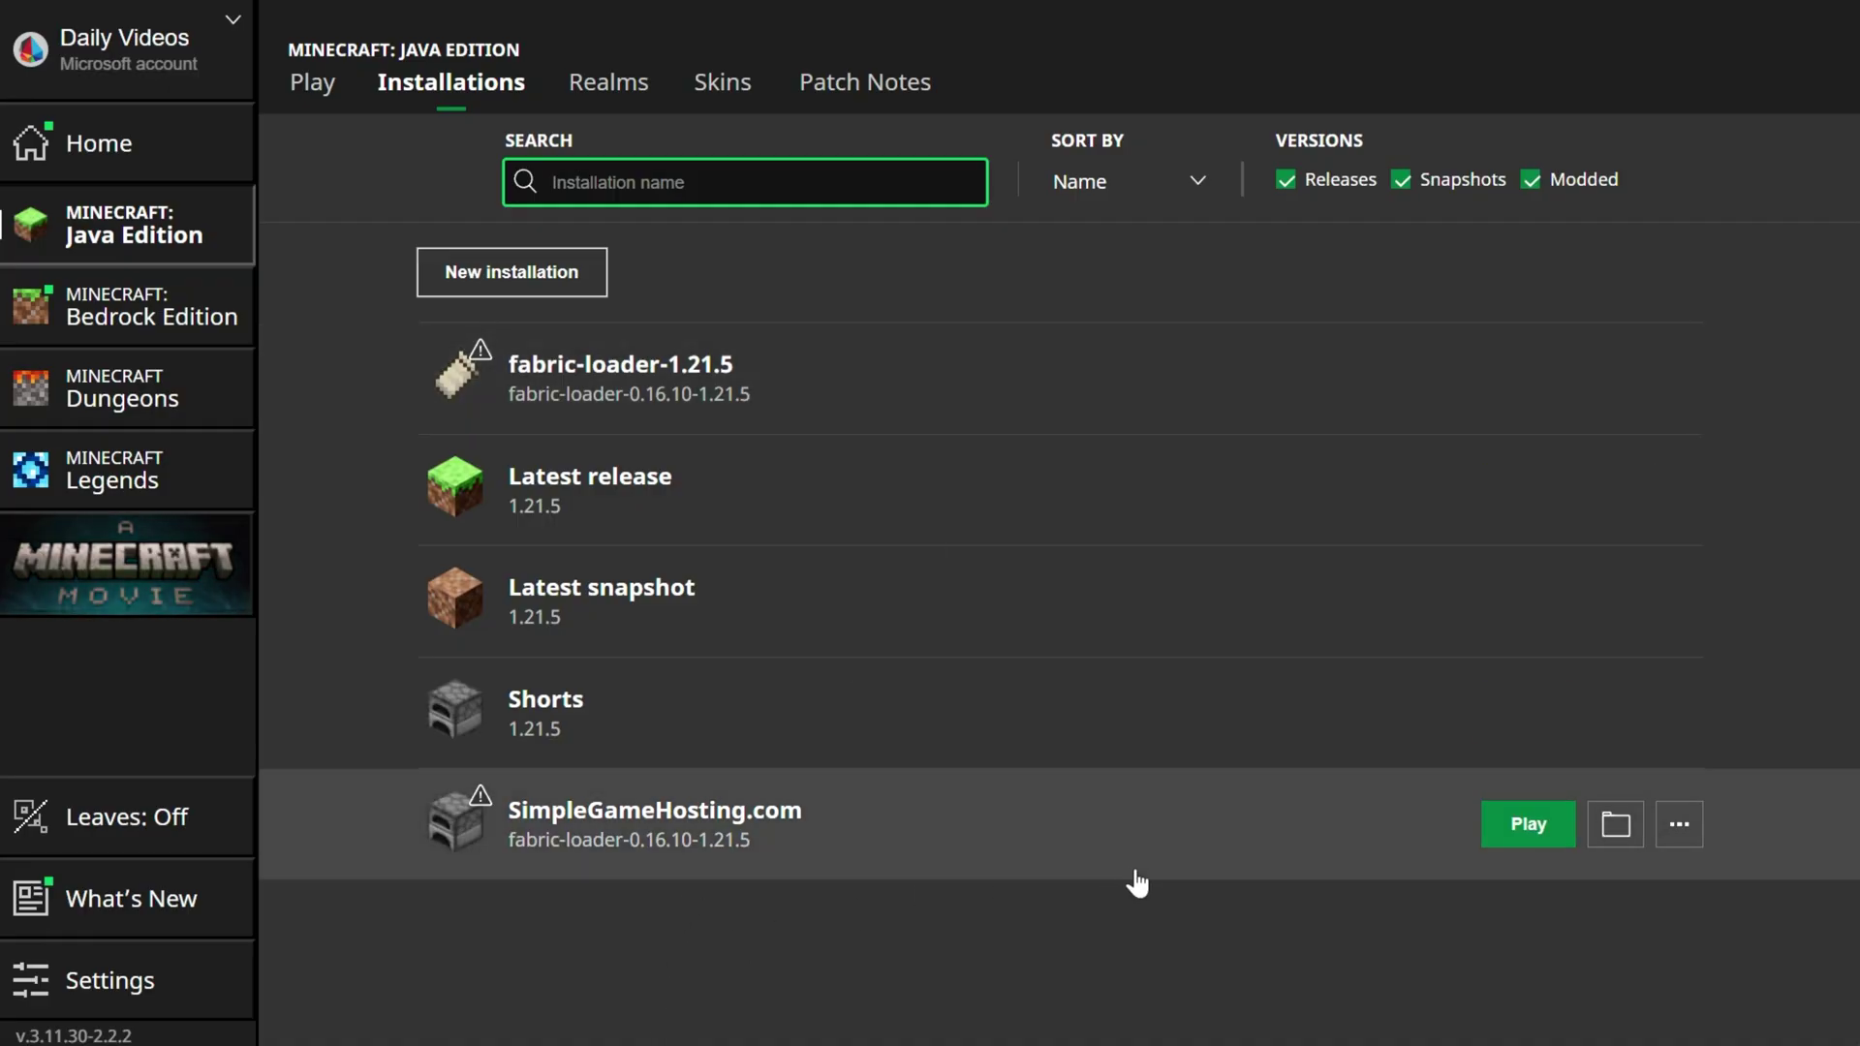
left_click(1632, 385)
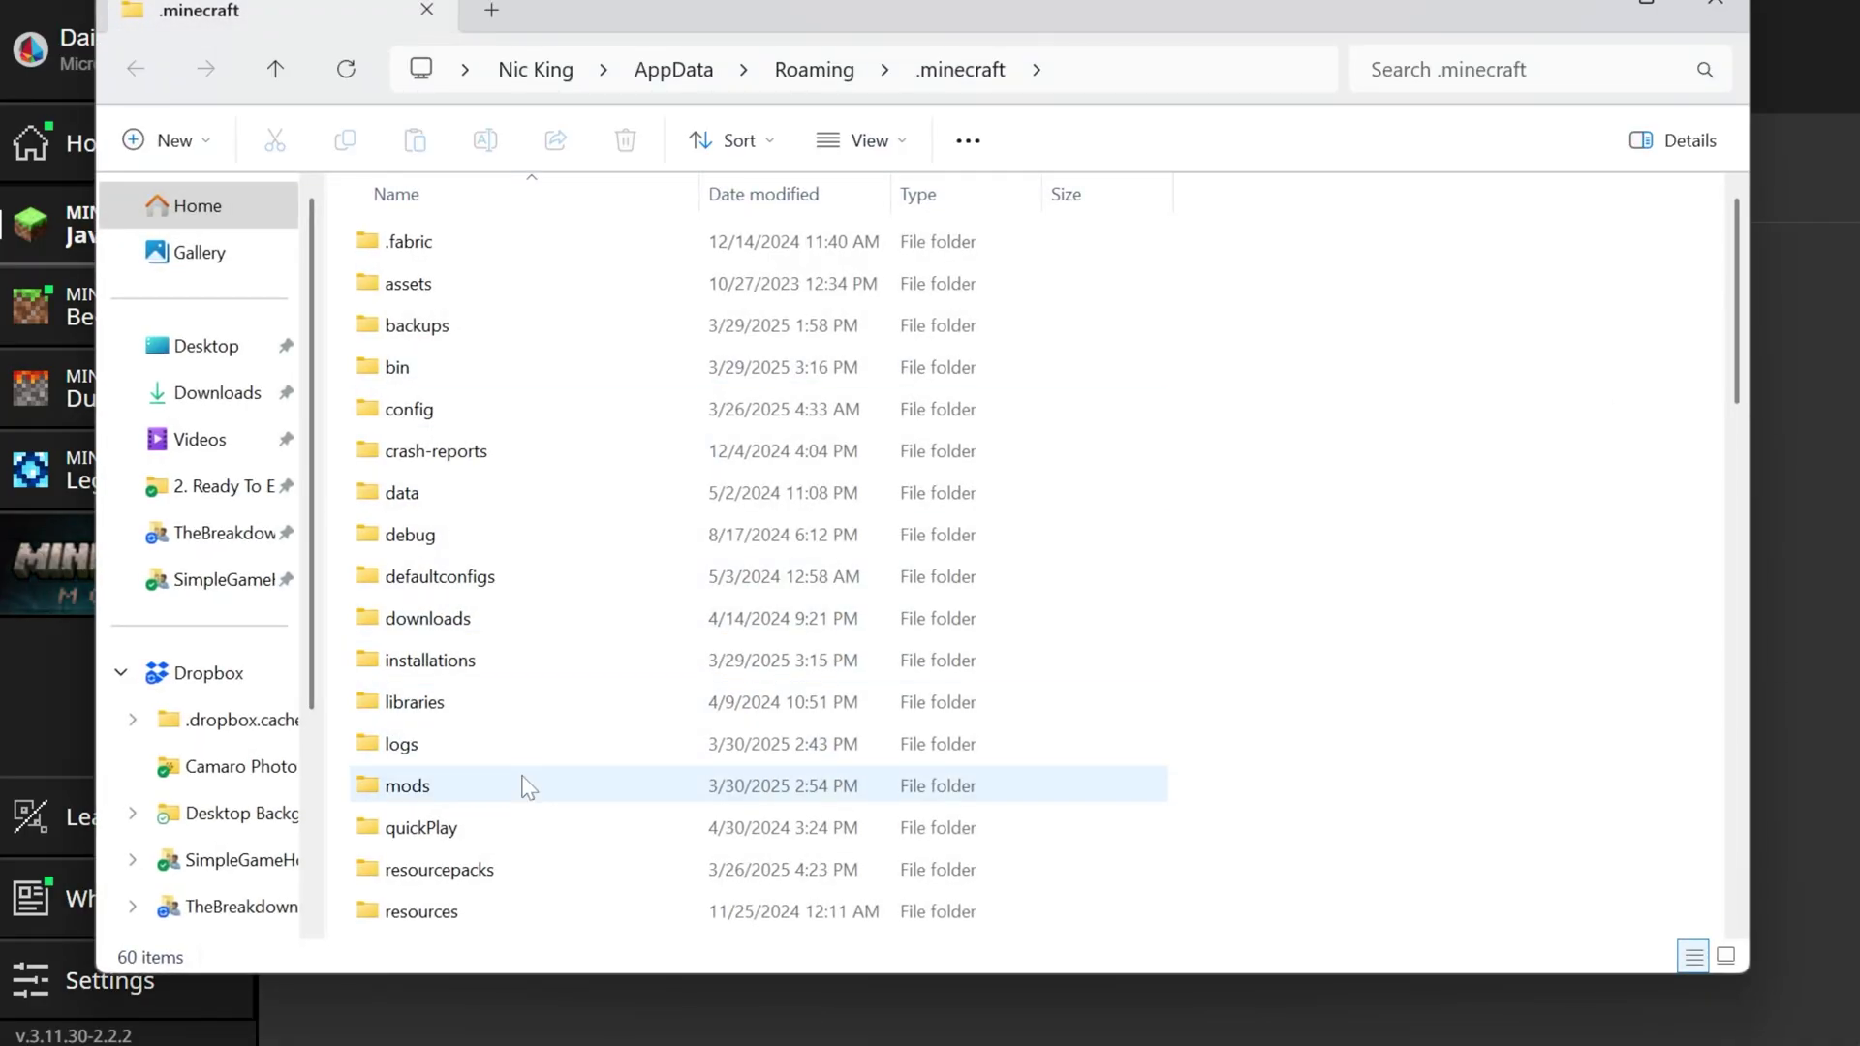
left_click(506, 800)
- Replace the old mods folder with a new 'mods' folder holding midnightcontrols-fabric-1.10.6.jar and fabric-api-0.119.6+1.21.5.jar
key("Delete")
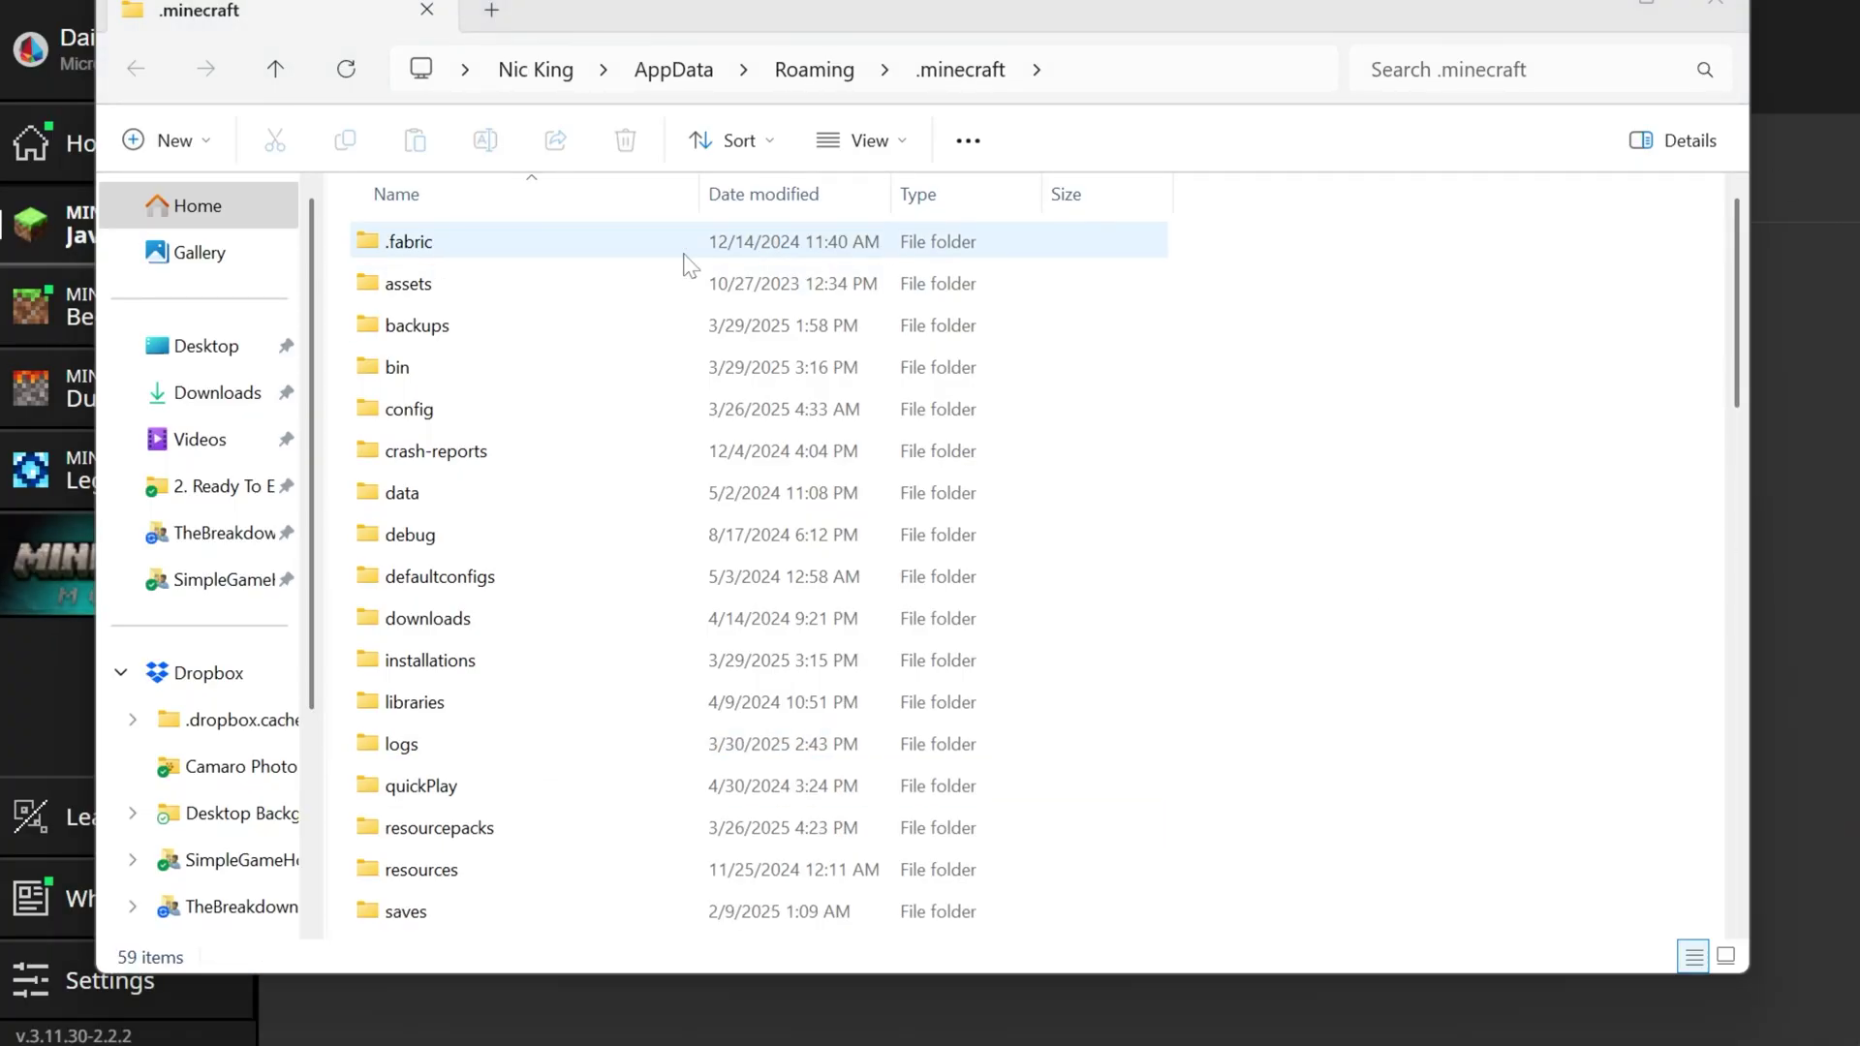
right_click(344, 250)
mouse_move(717, 468)
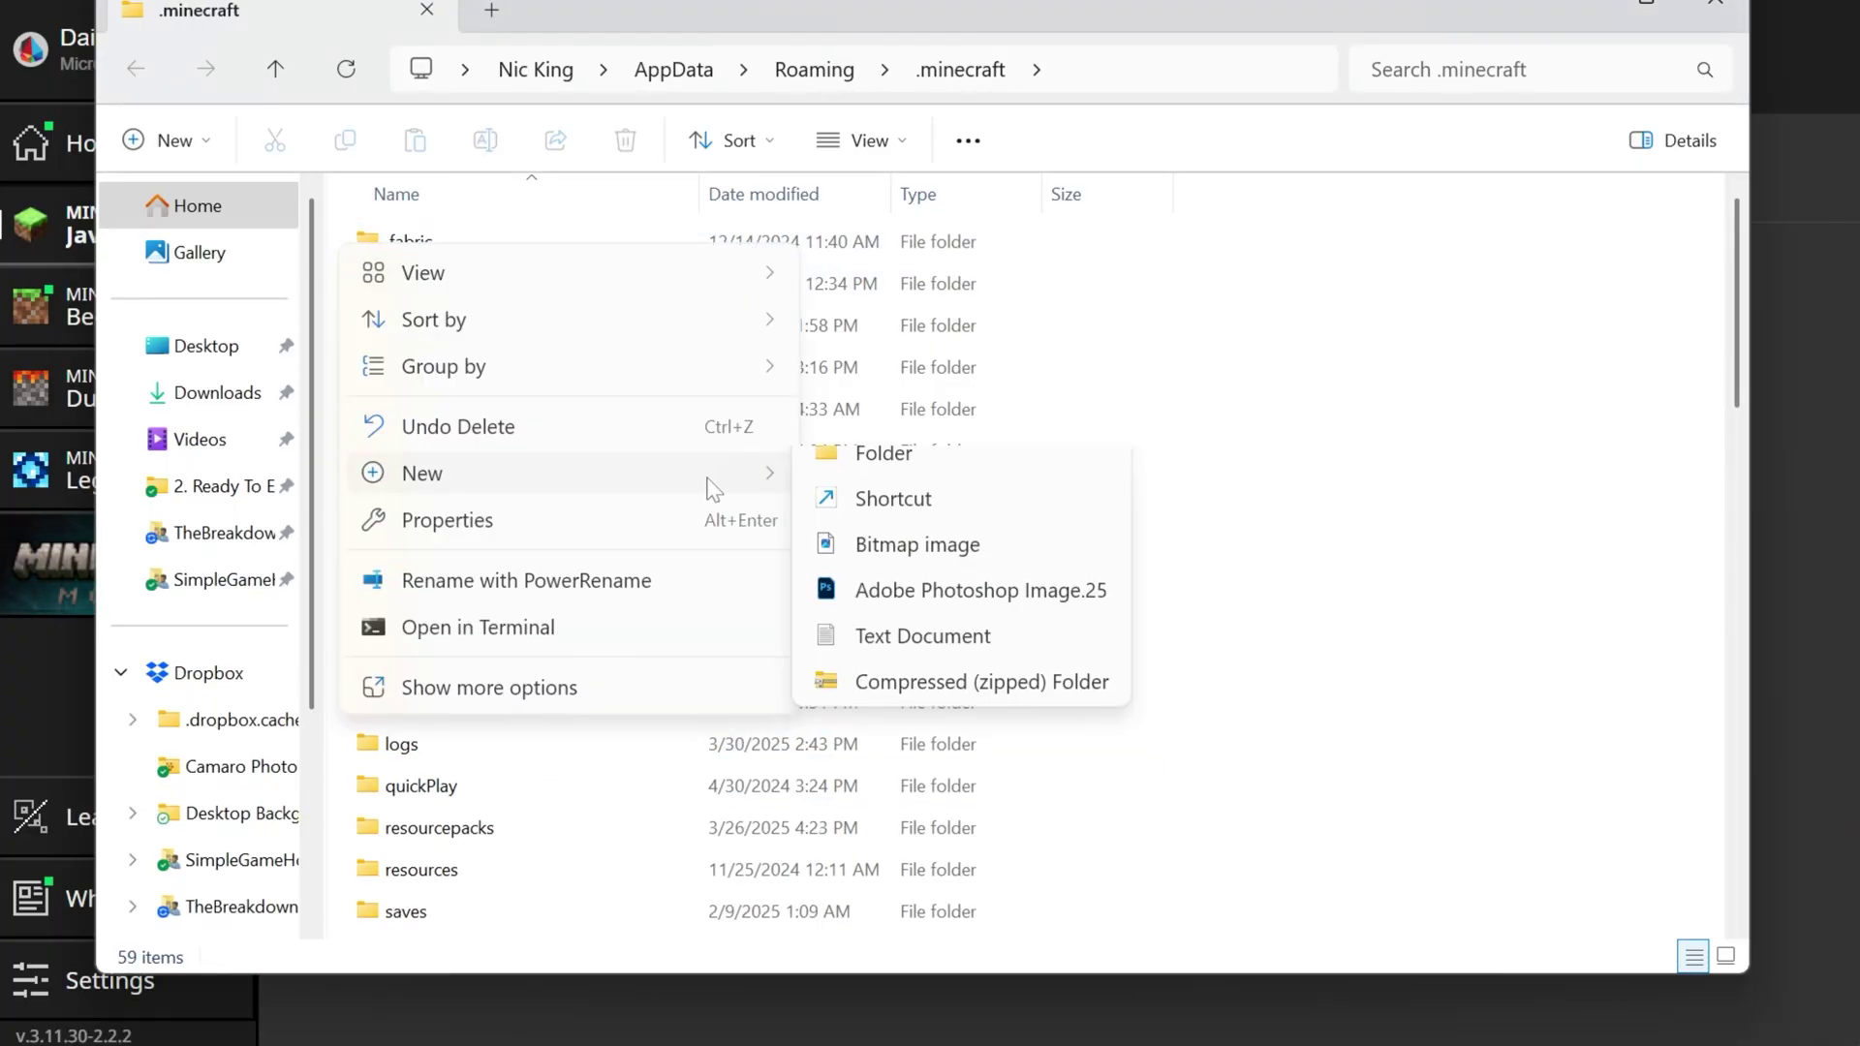
left_click(833, 452)
type("m")
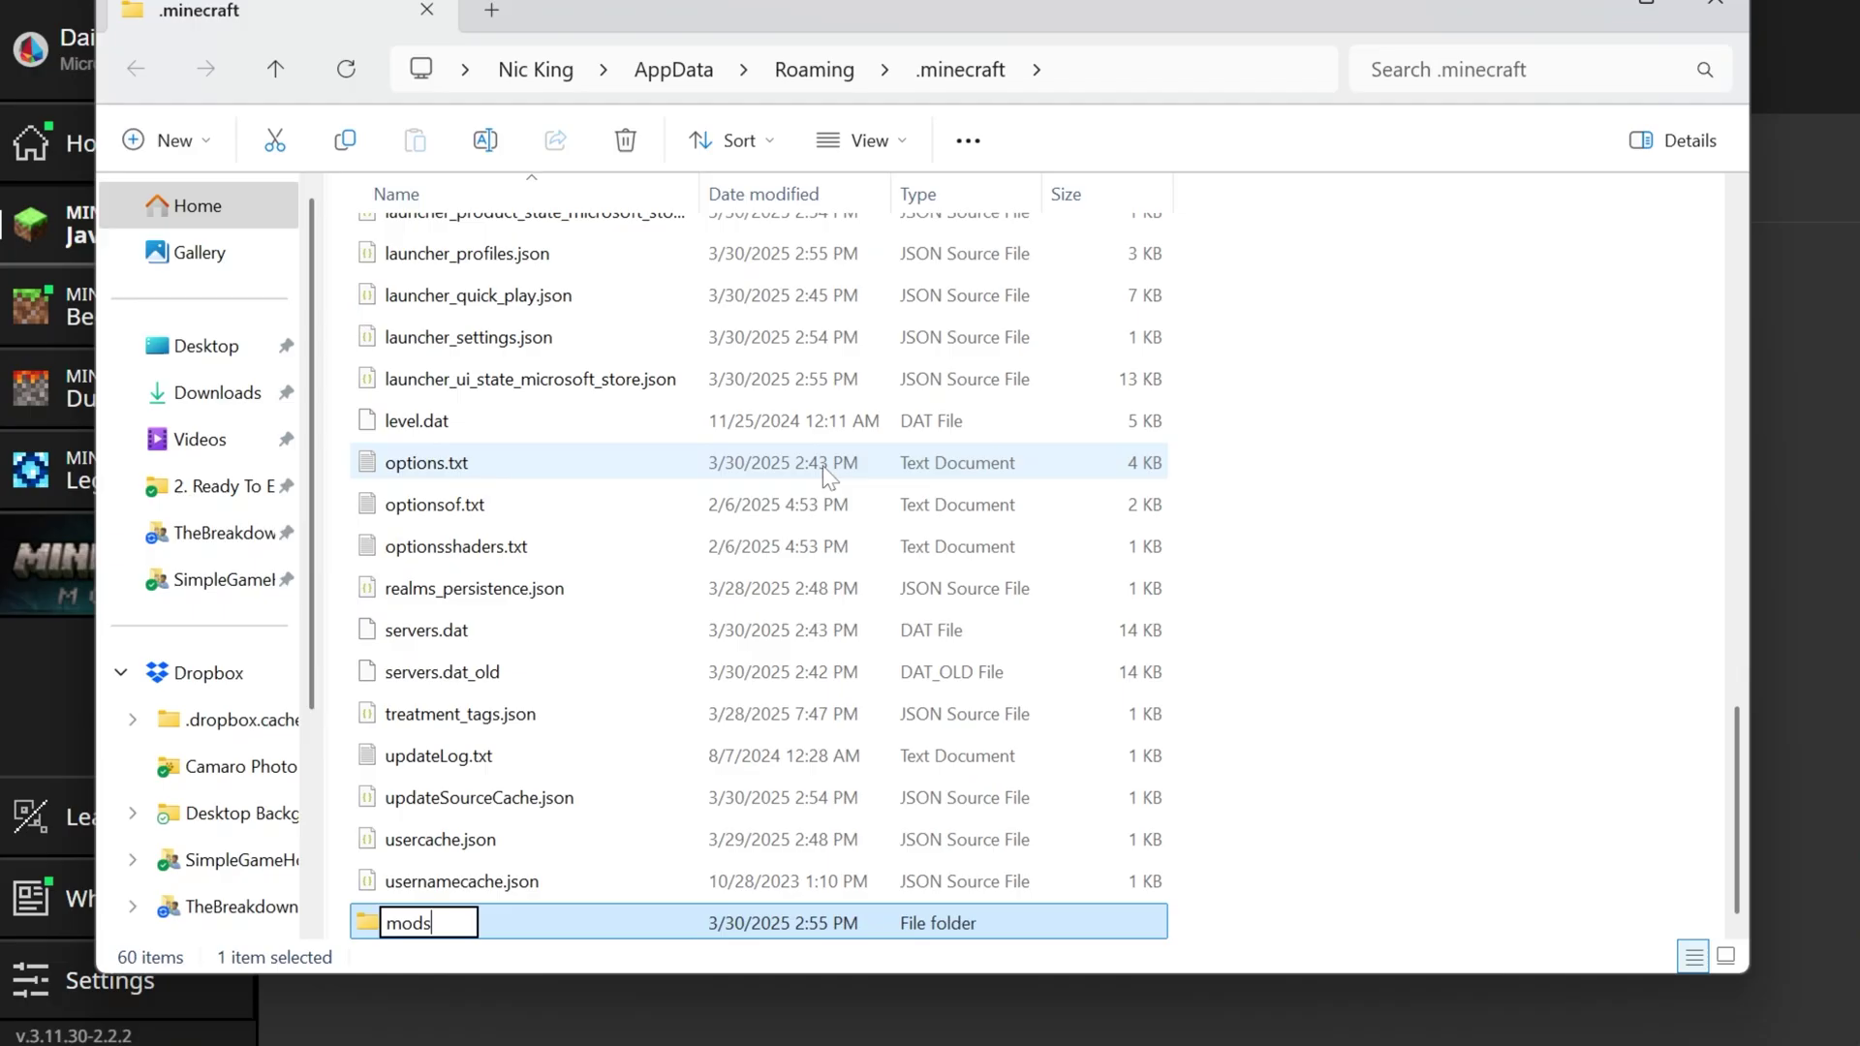
type("ods")
key("Return")
double_click(511, 928)
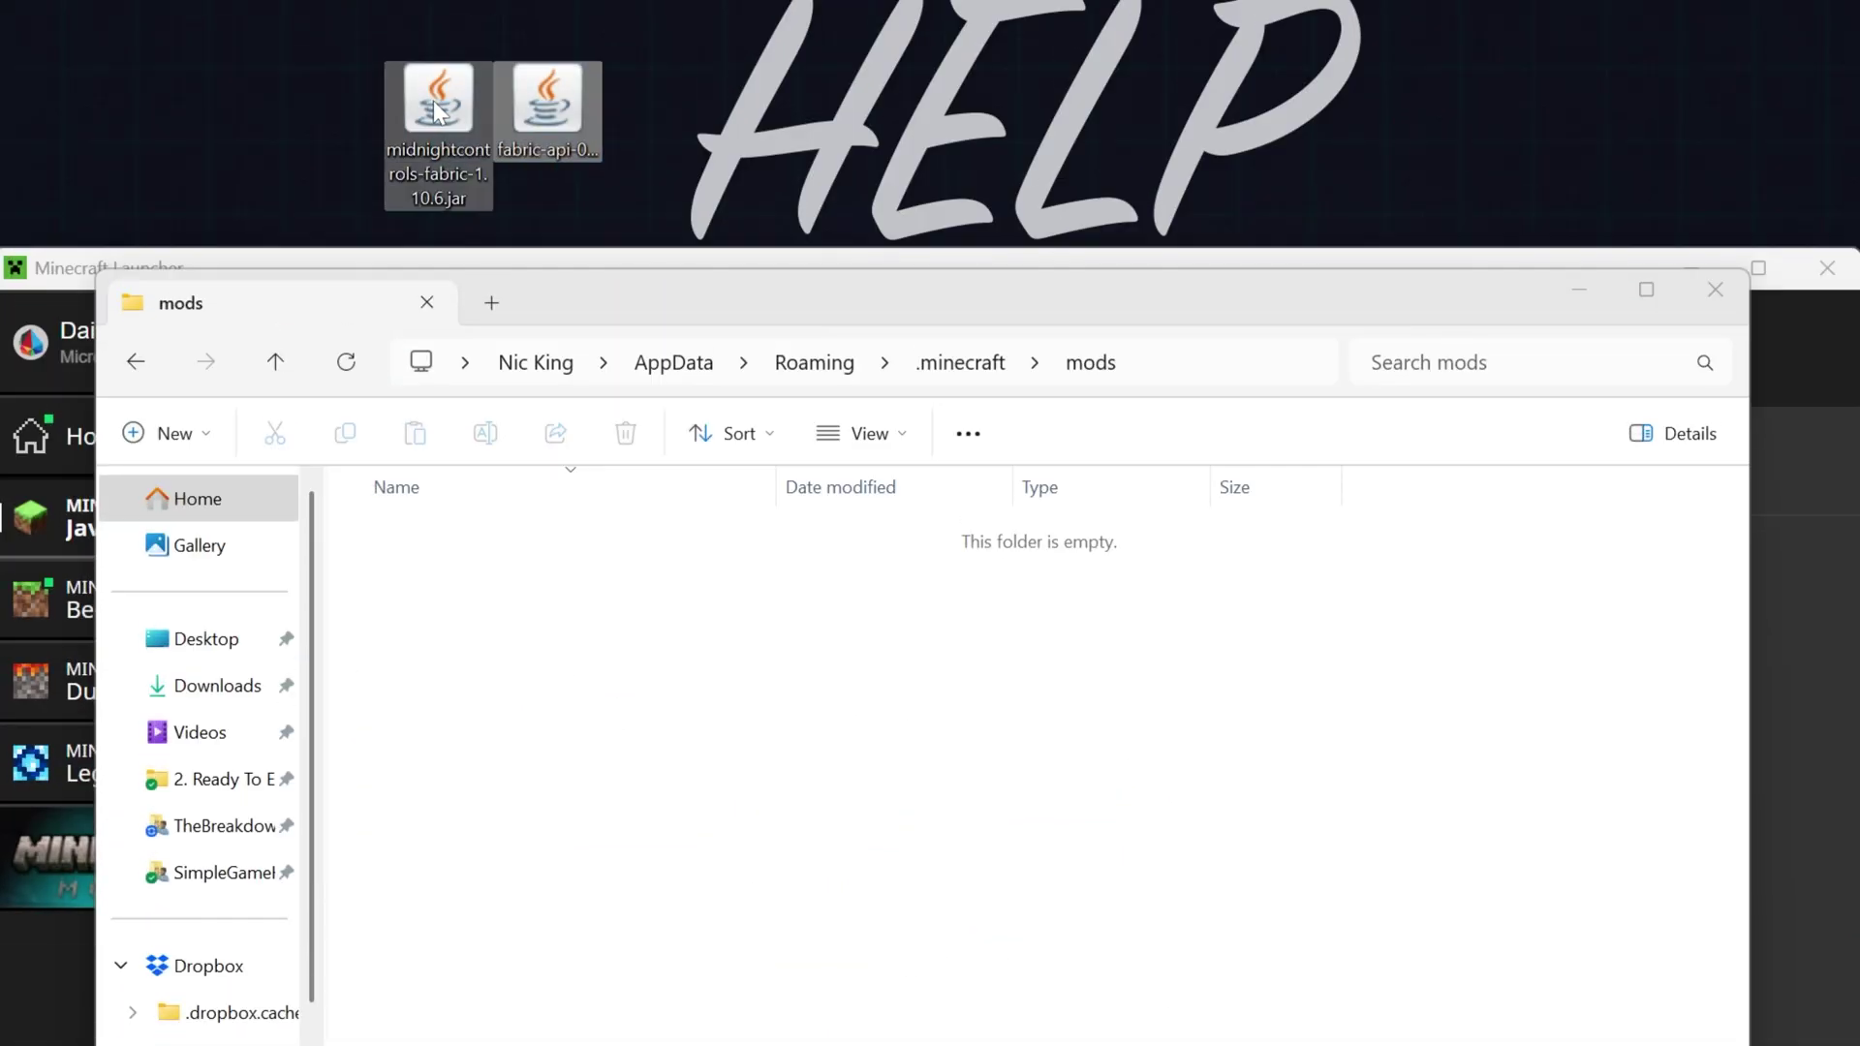
left_click_drag(433, 101, 577, 384)
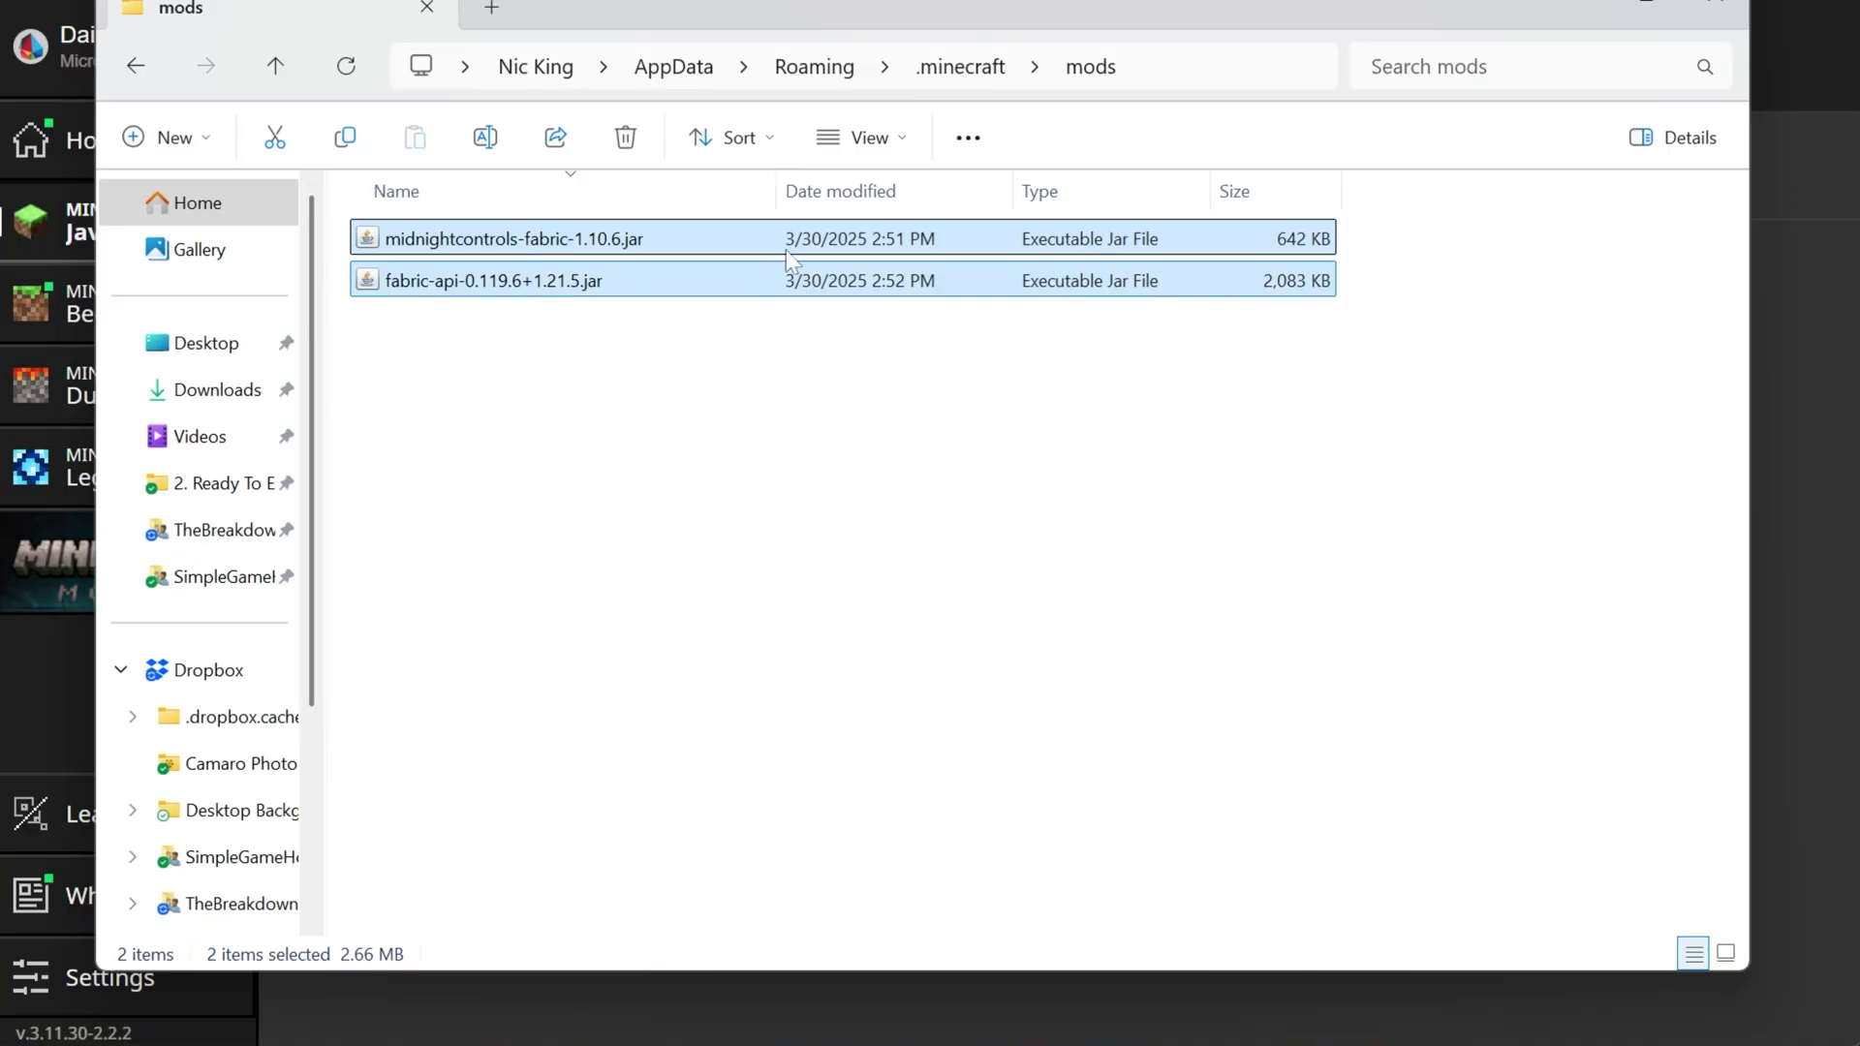
- Launch the SimpleGameHosting.com installation, accepting the modded-installation warning
left_click(1723, 7)
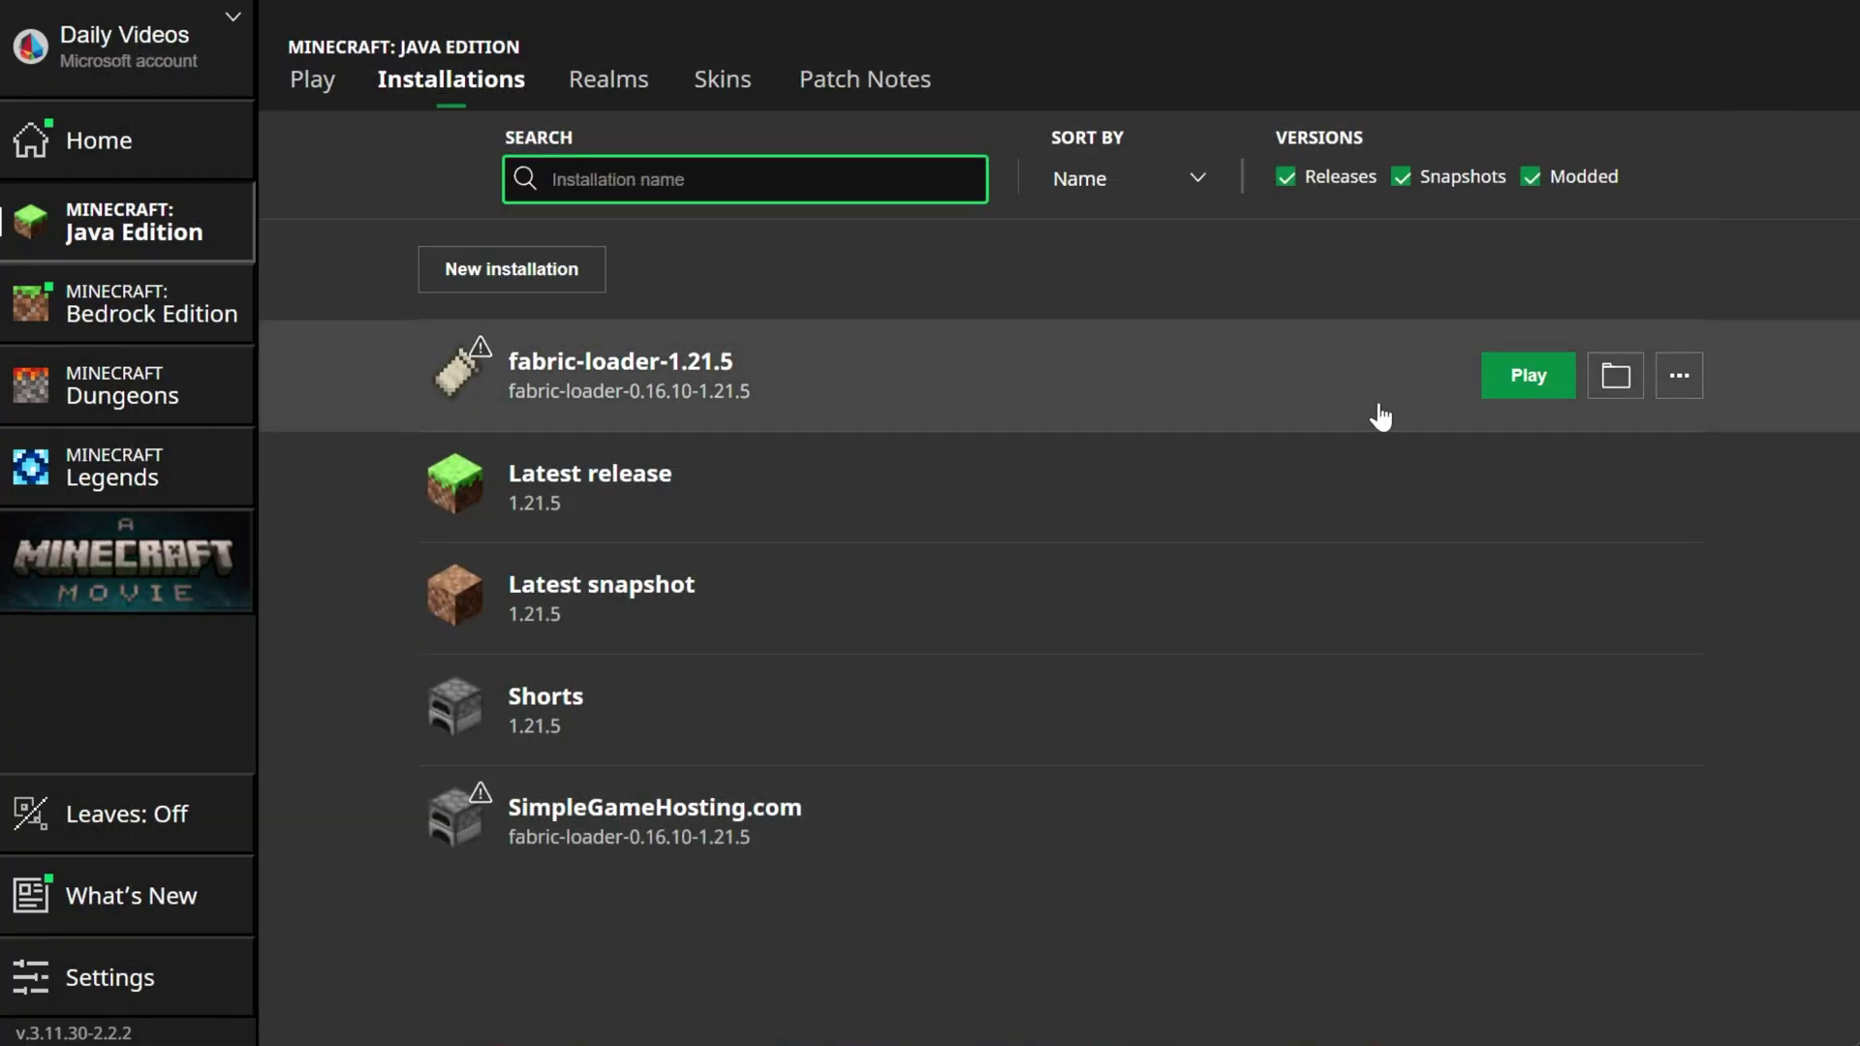
left_click(1523, 865)
left_click(1662, 978)
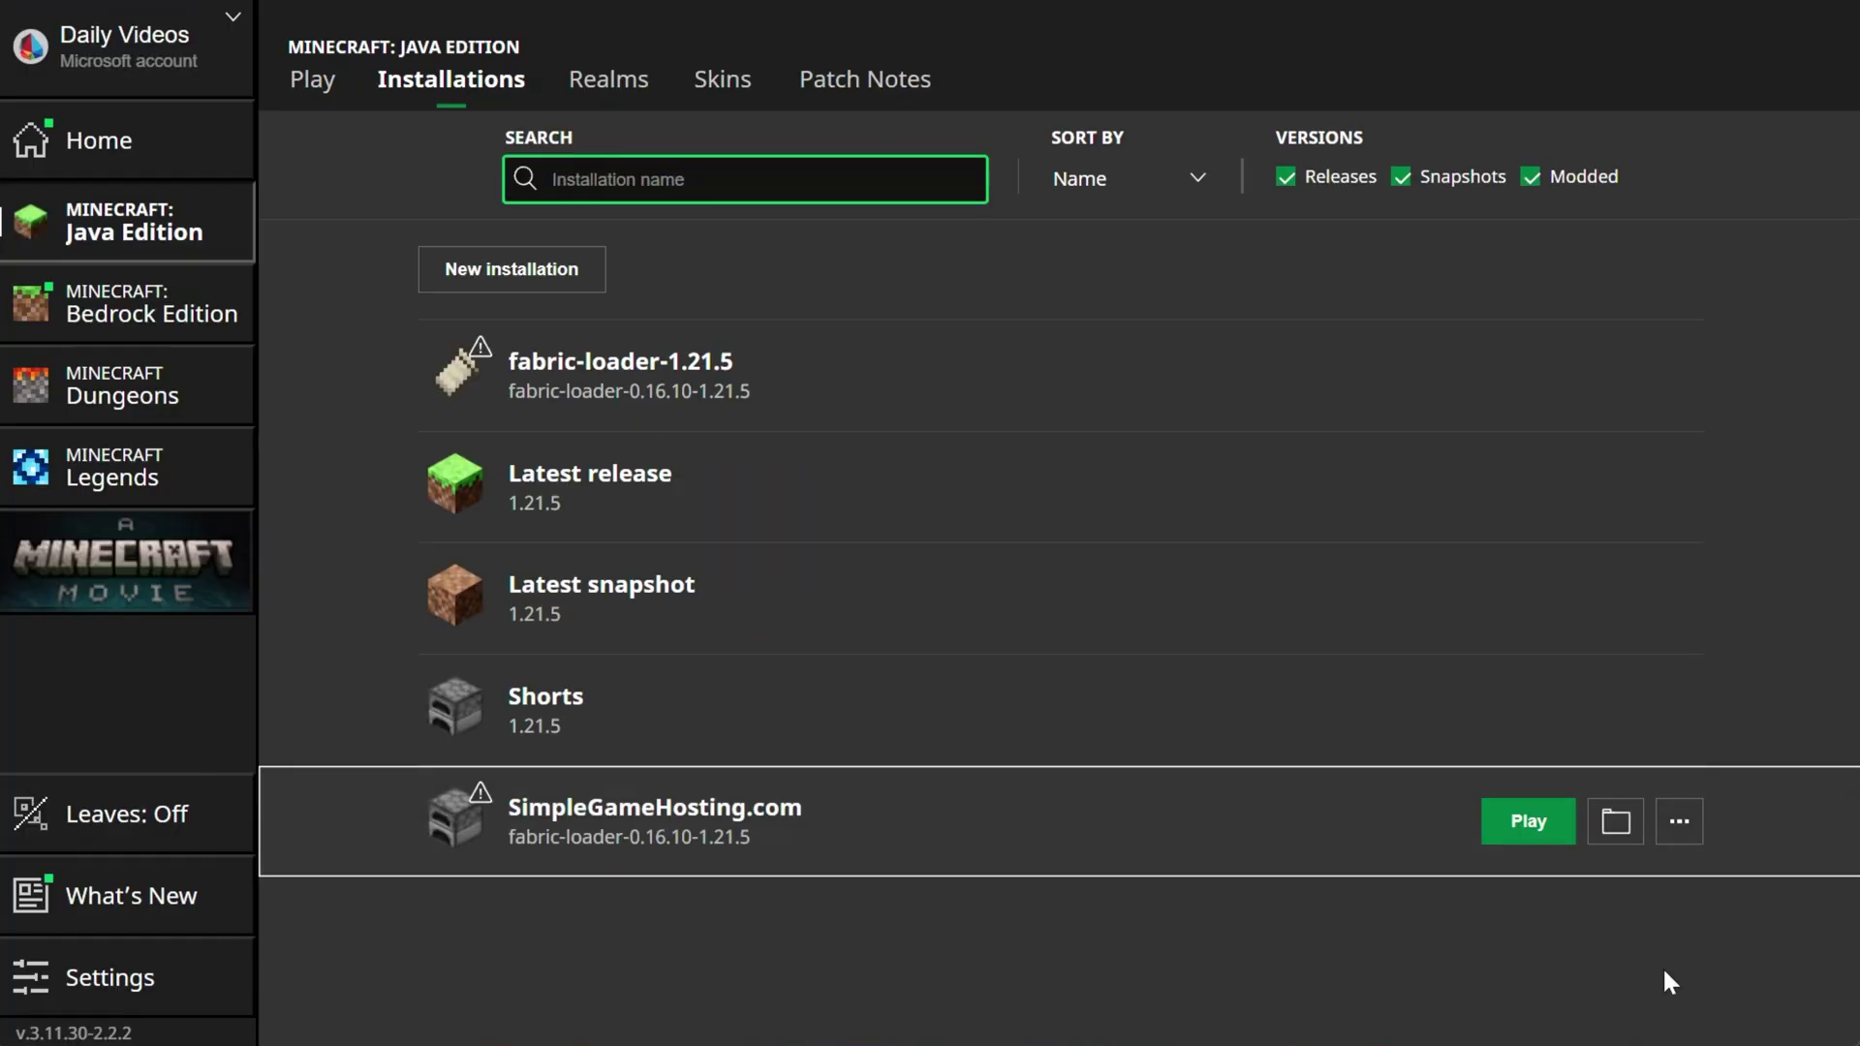
left_click(1529, 822)
left_click(1257, 665)
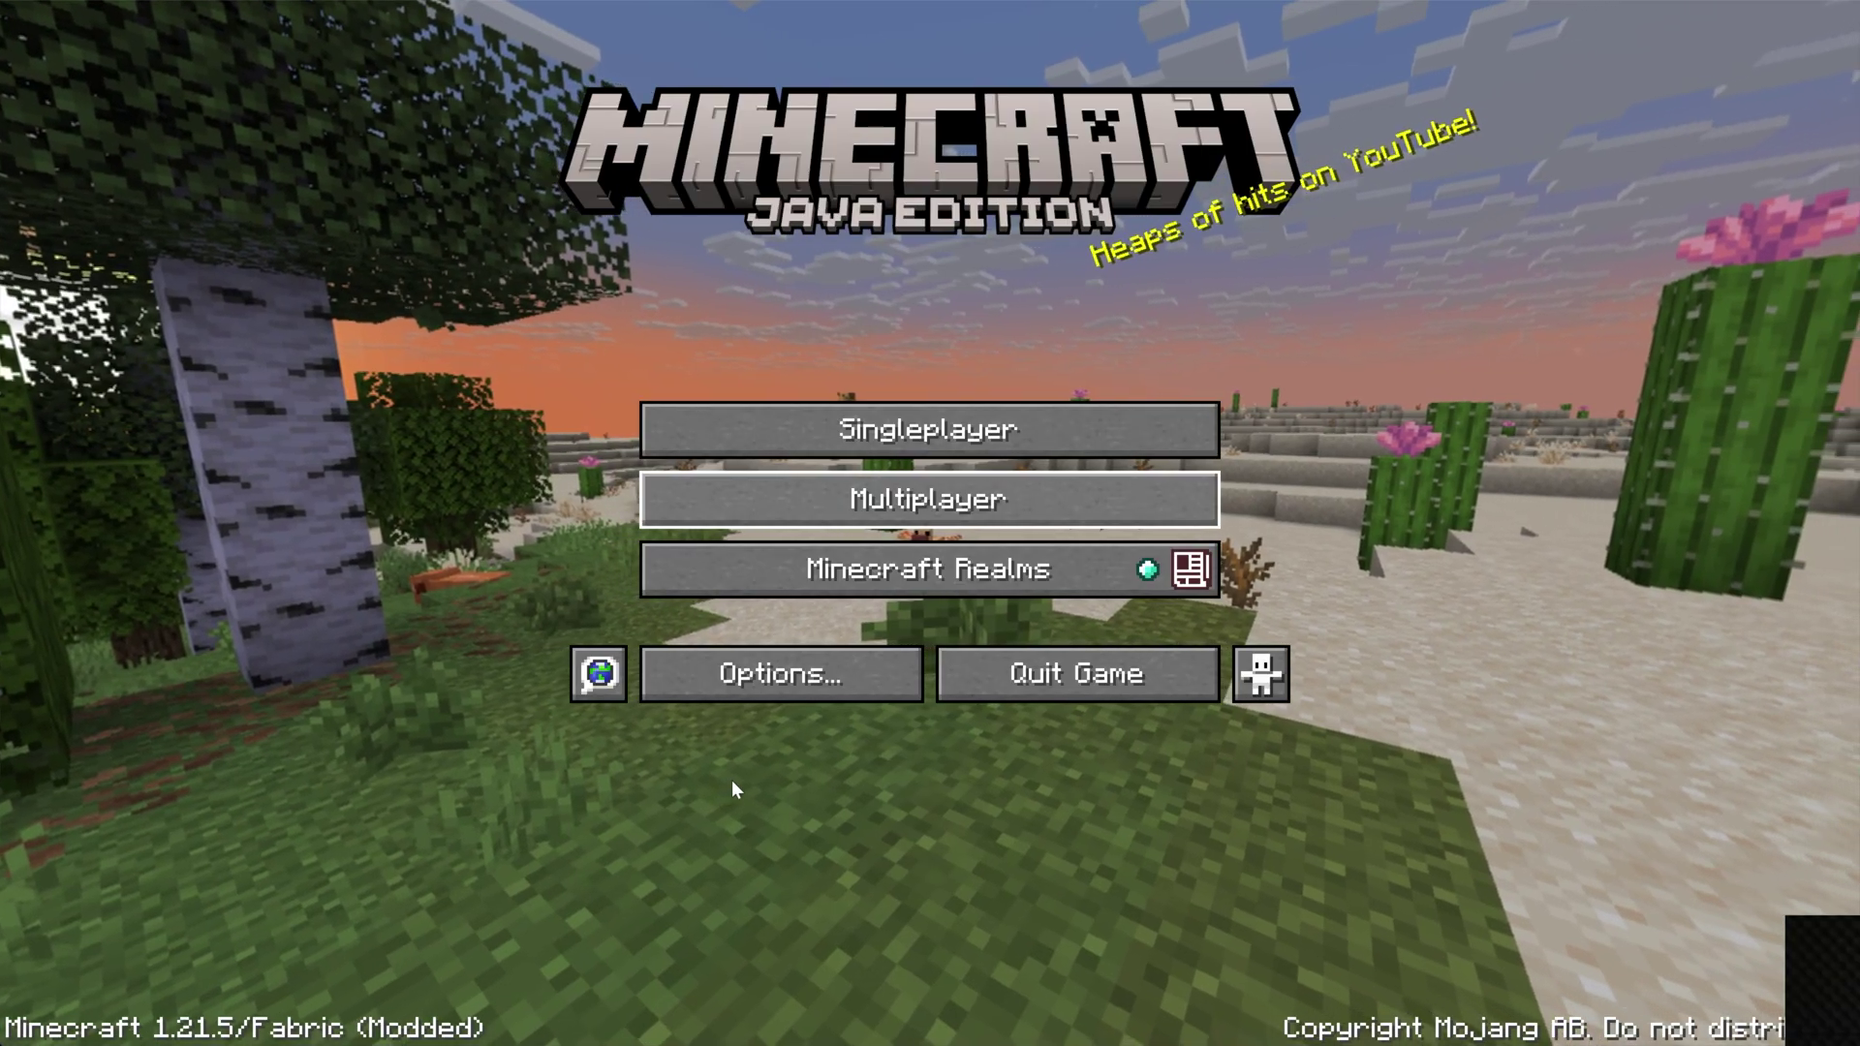
- Open the game Options from the title screen
key("Up")
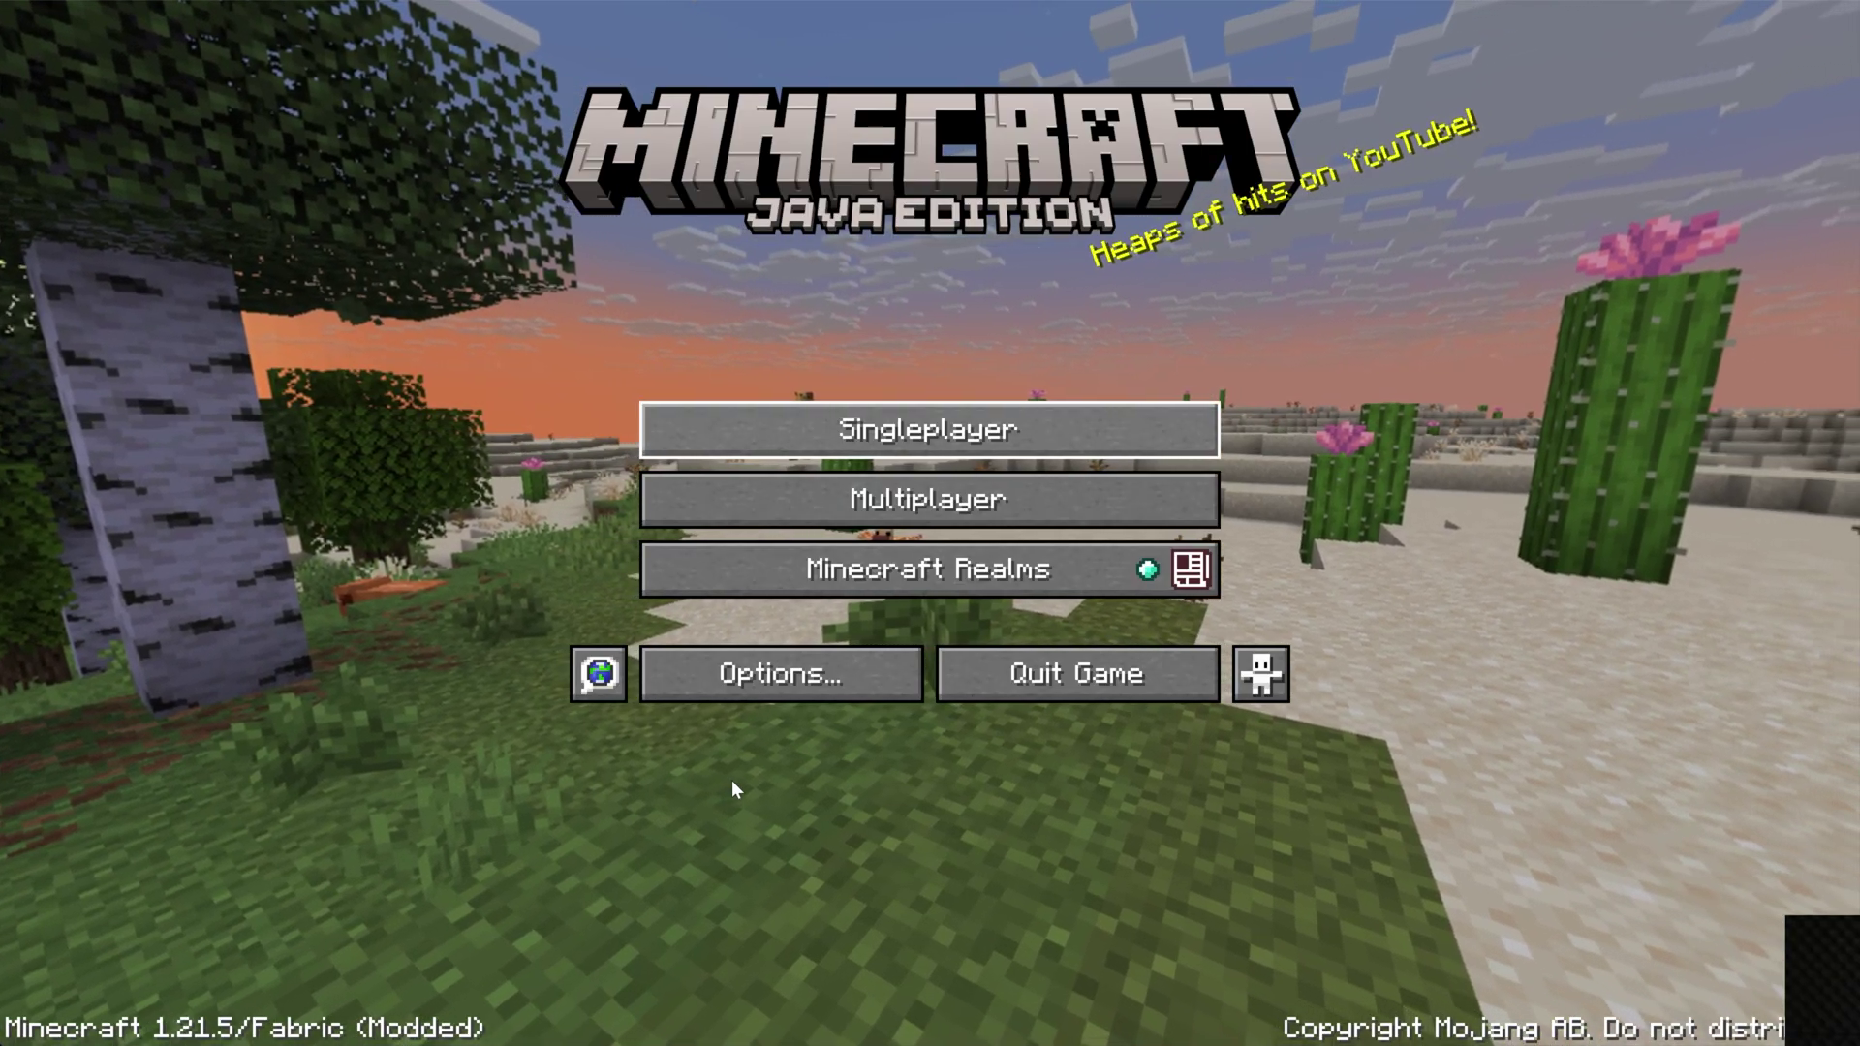
key("Down")
key("Down")
key("Down")
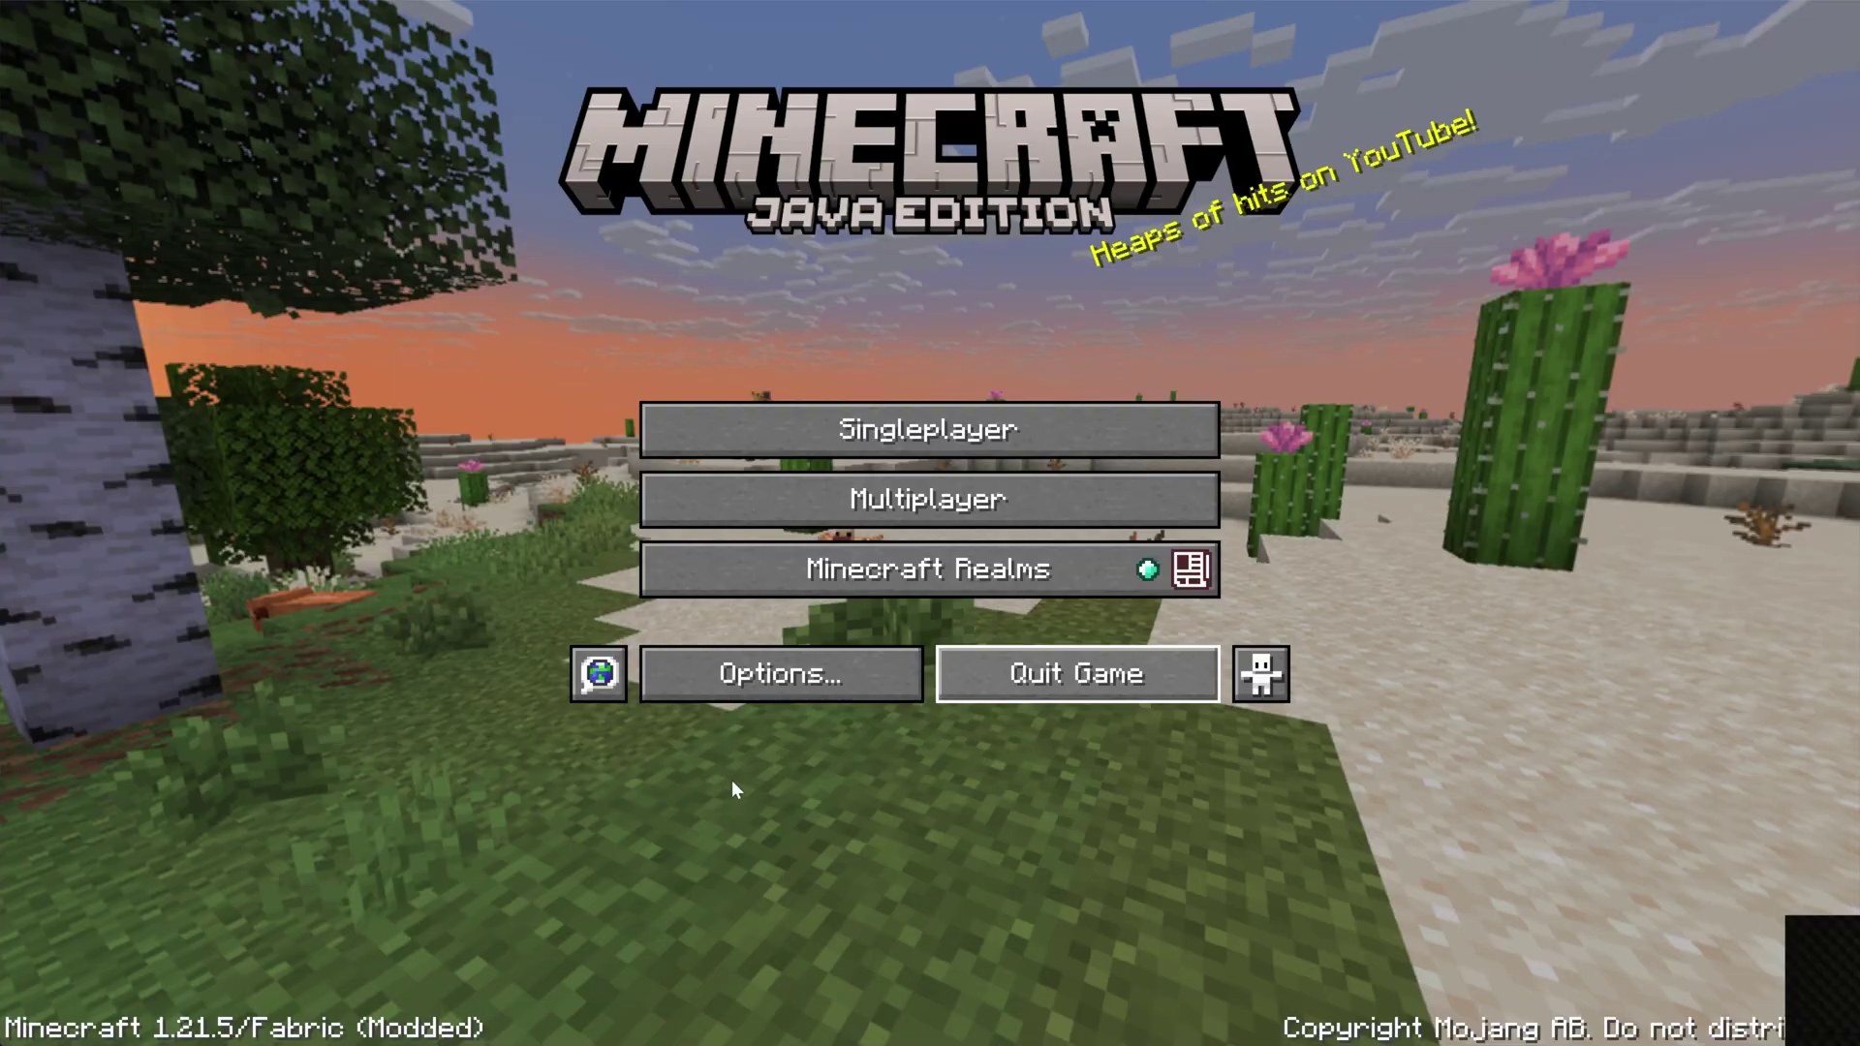
key("Left")
key("Return")
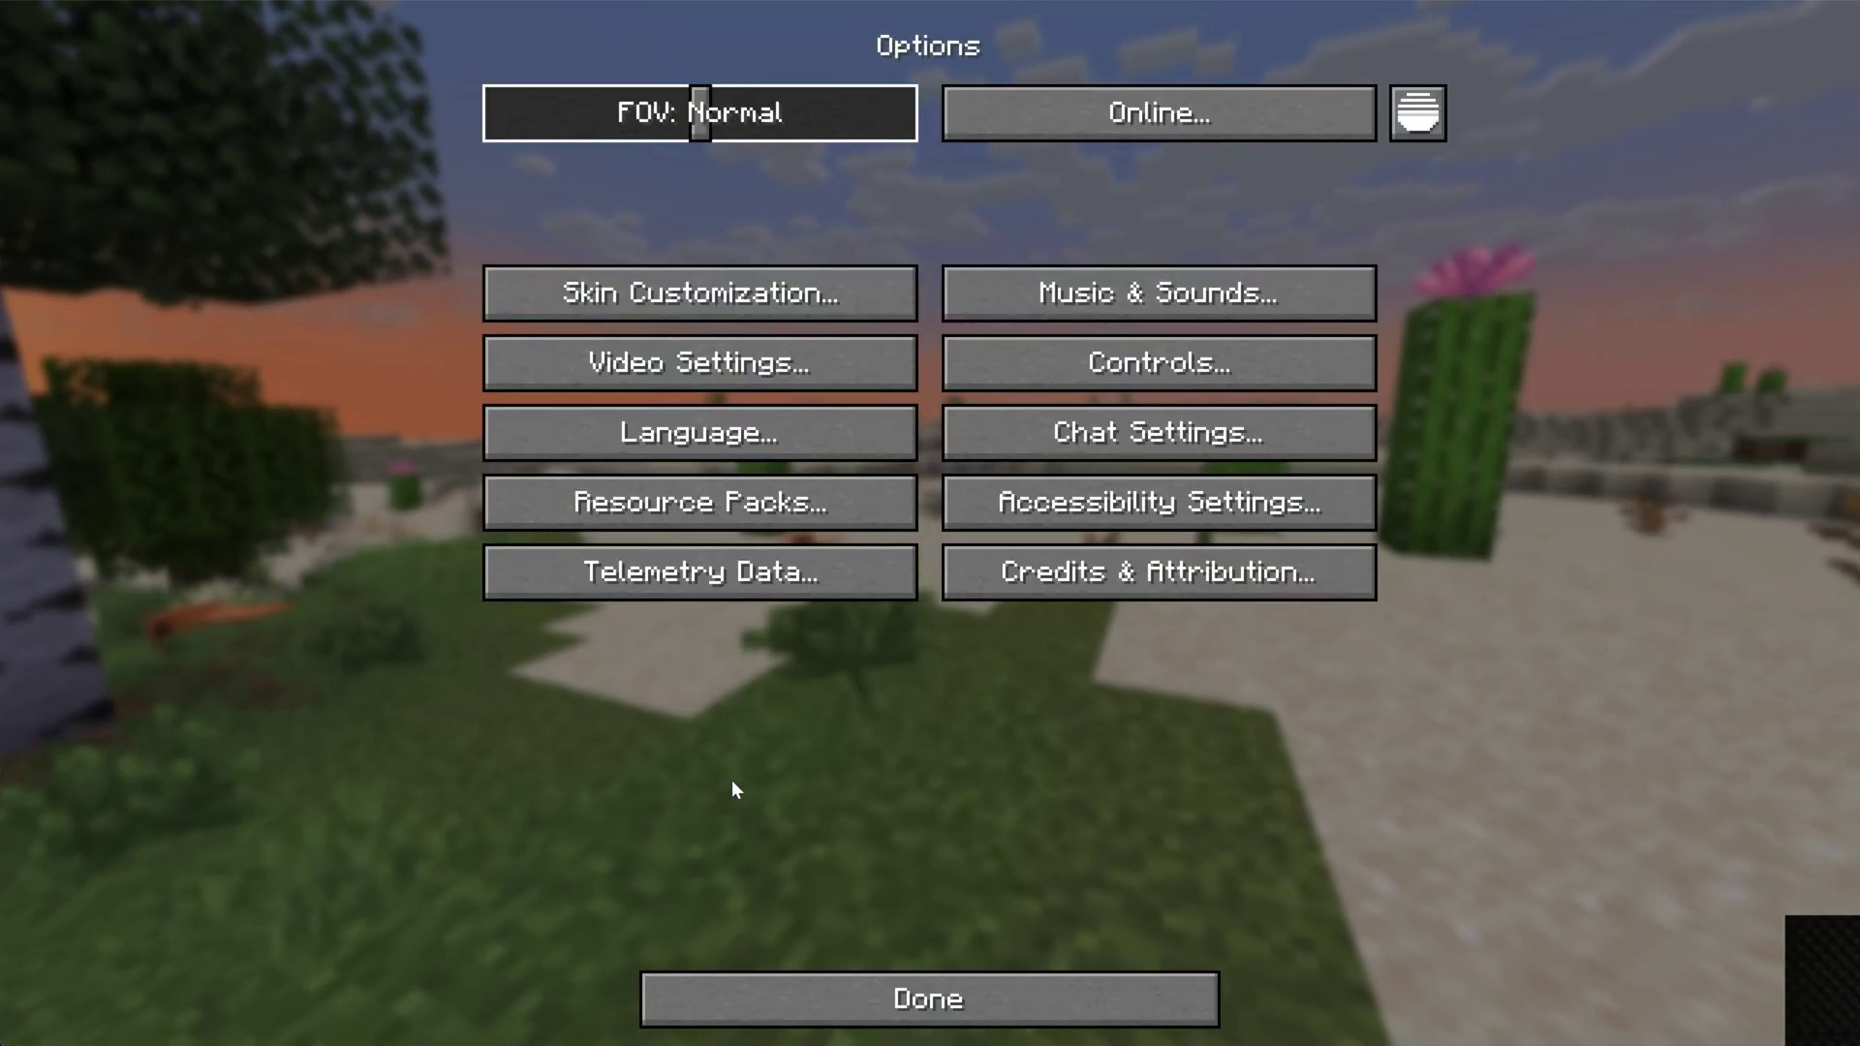
- Look through the MidnightControls Advanced Config's Visual tab in MidnightConfig, then return to Options
key("Right")
key("Right")
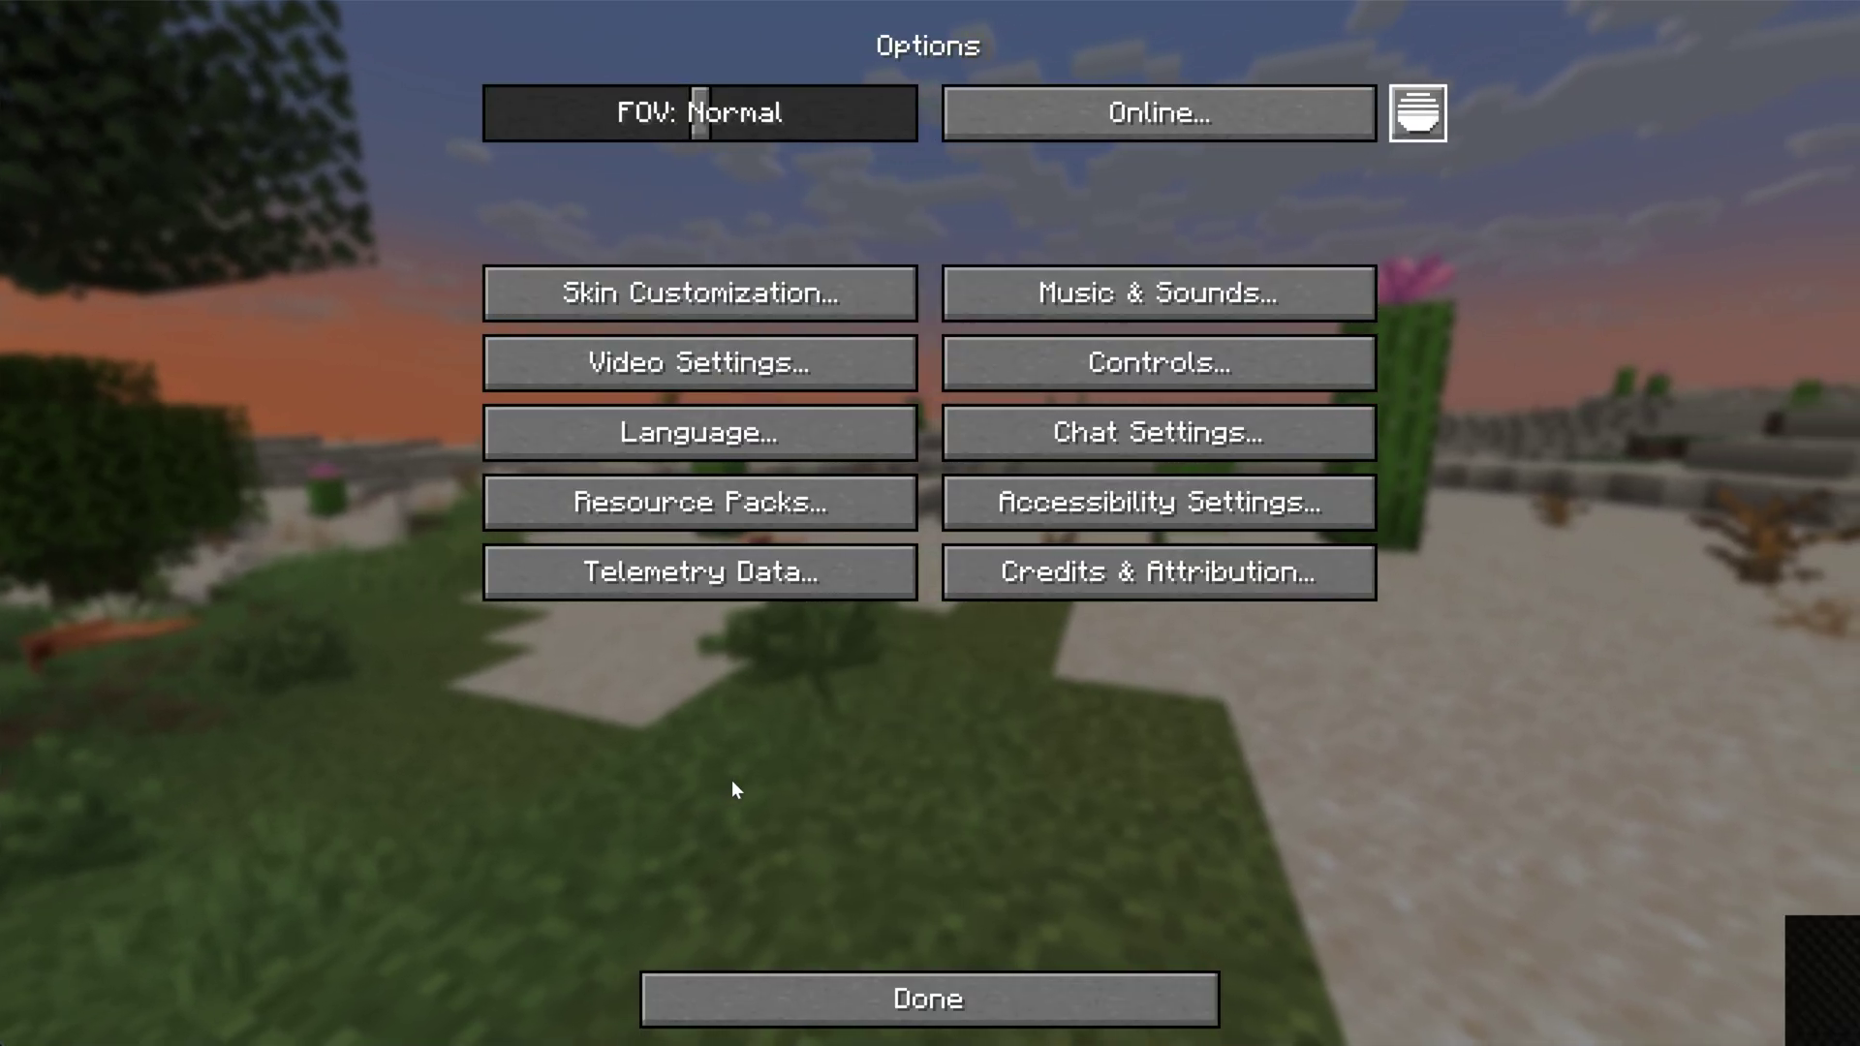
key("Return")
key("Down")
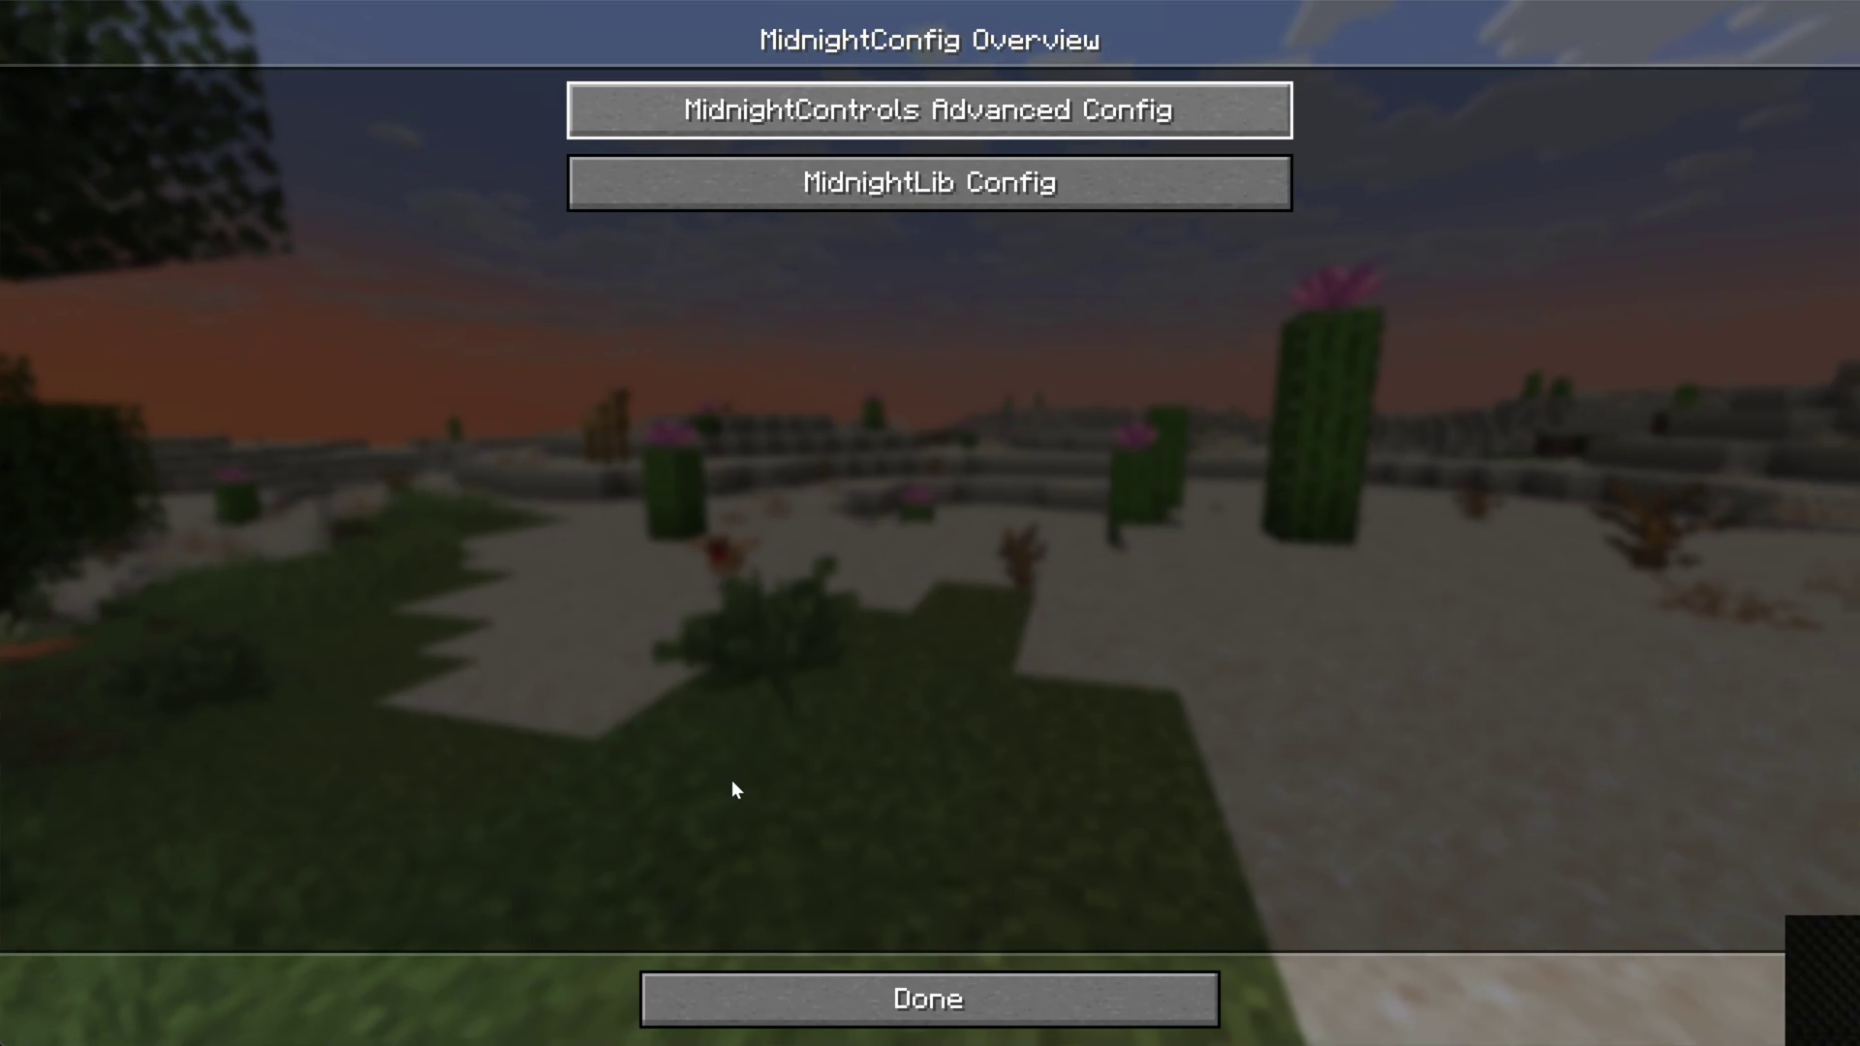
key("Return")
key("ctrl+Tab")
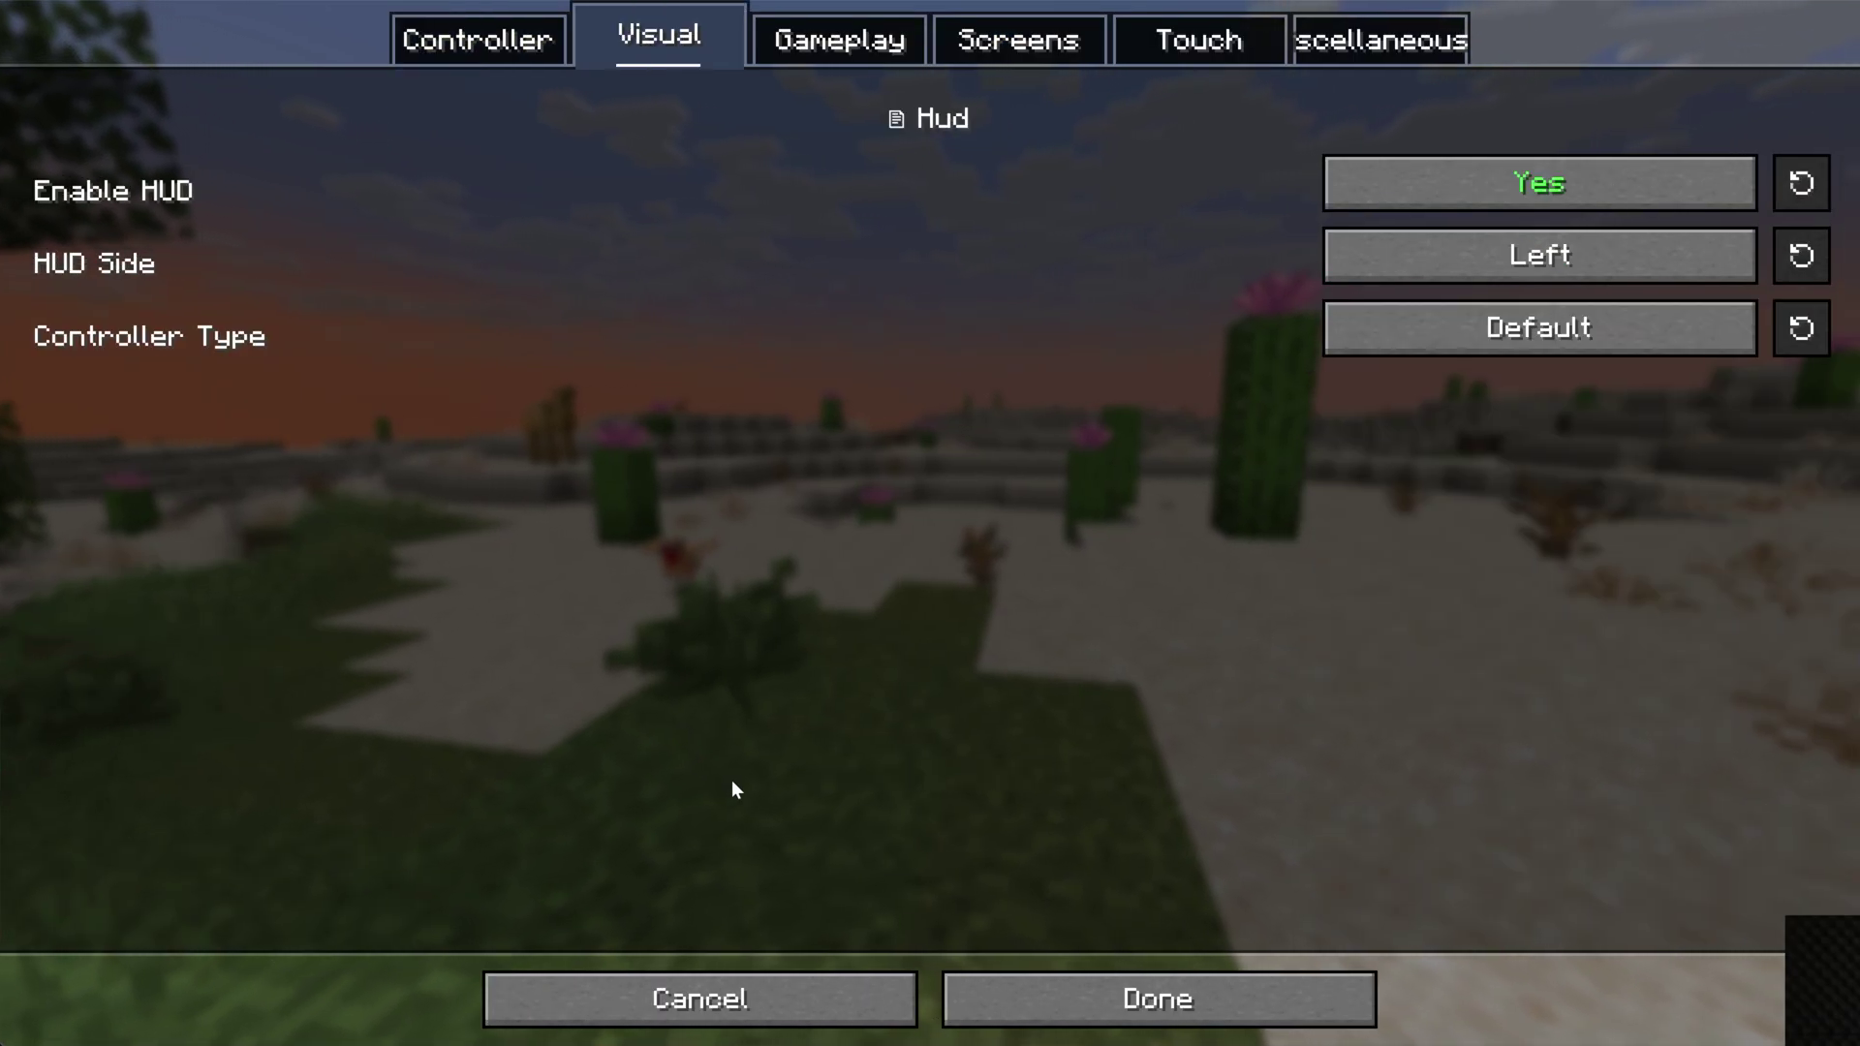
key("ctrl+shift+Tab")
key("Escape")
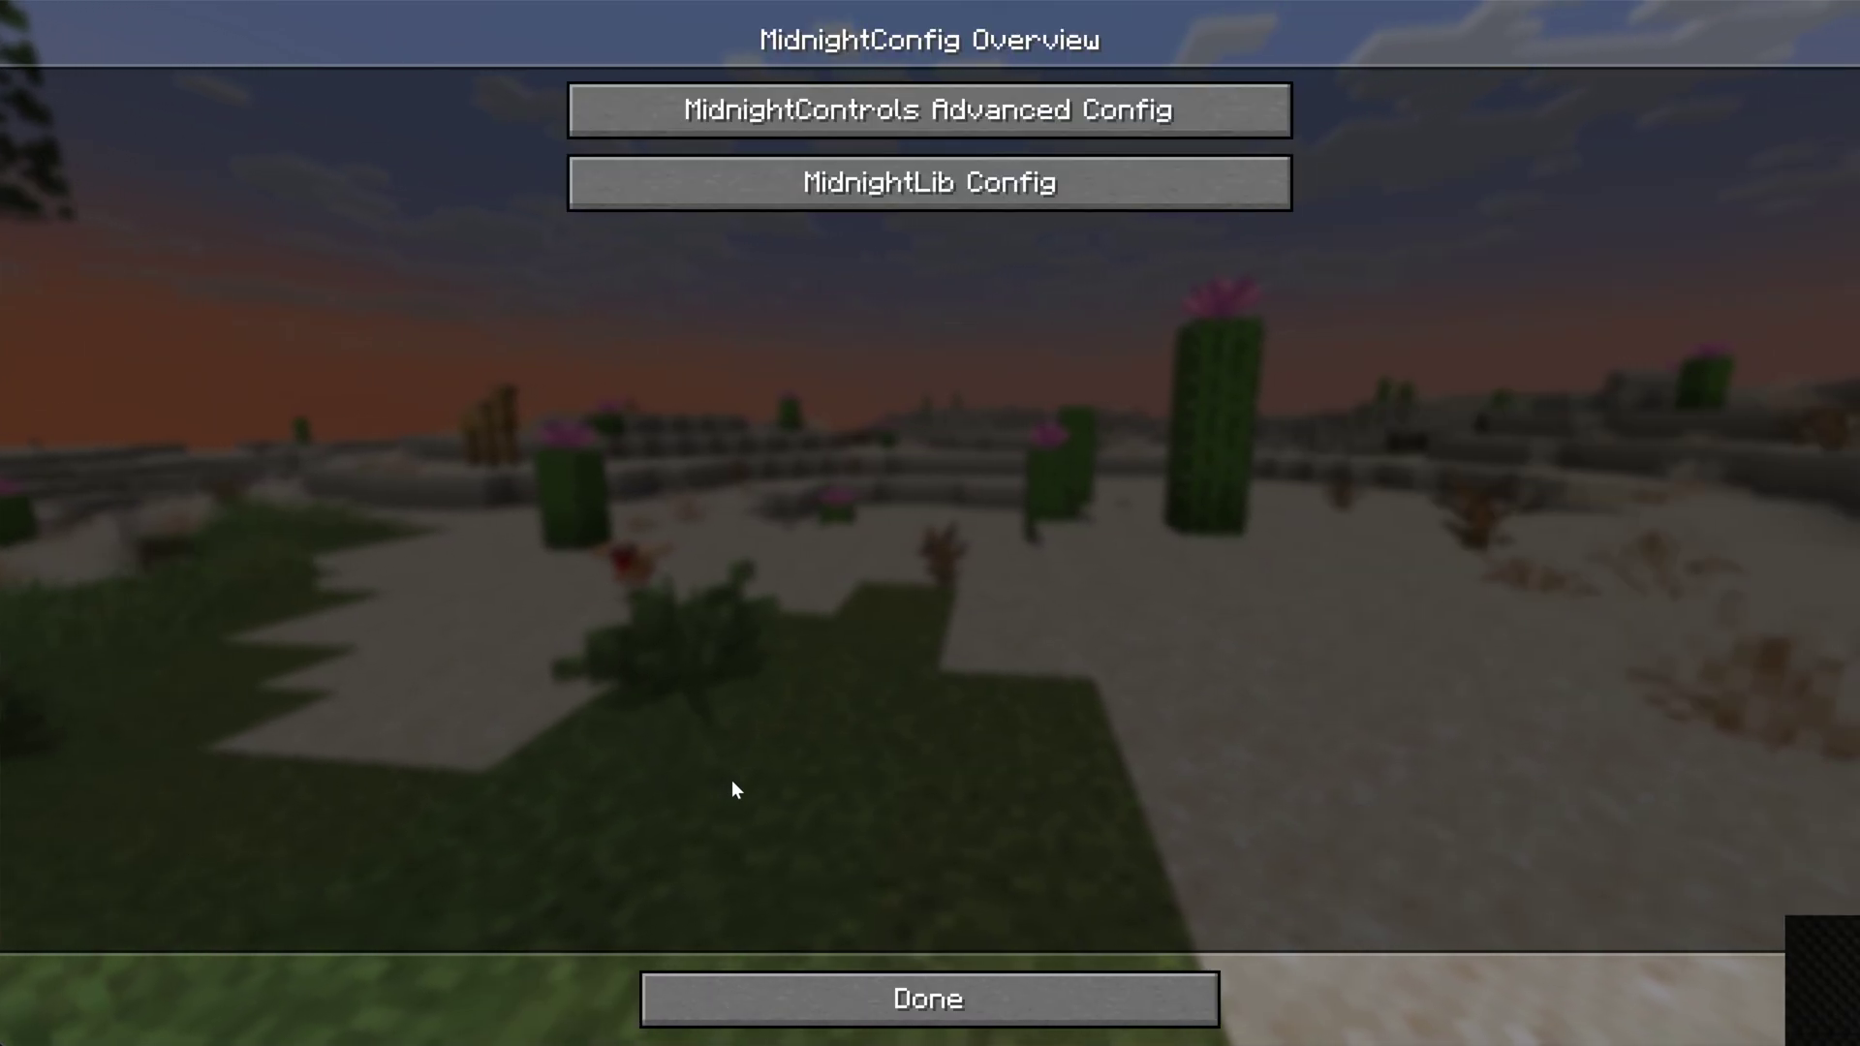
key("Escape")
key("Down")
key("Down")
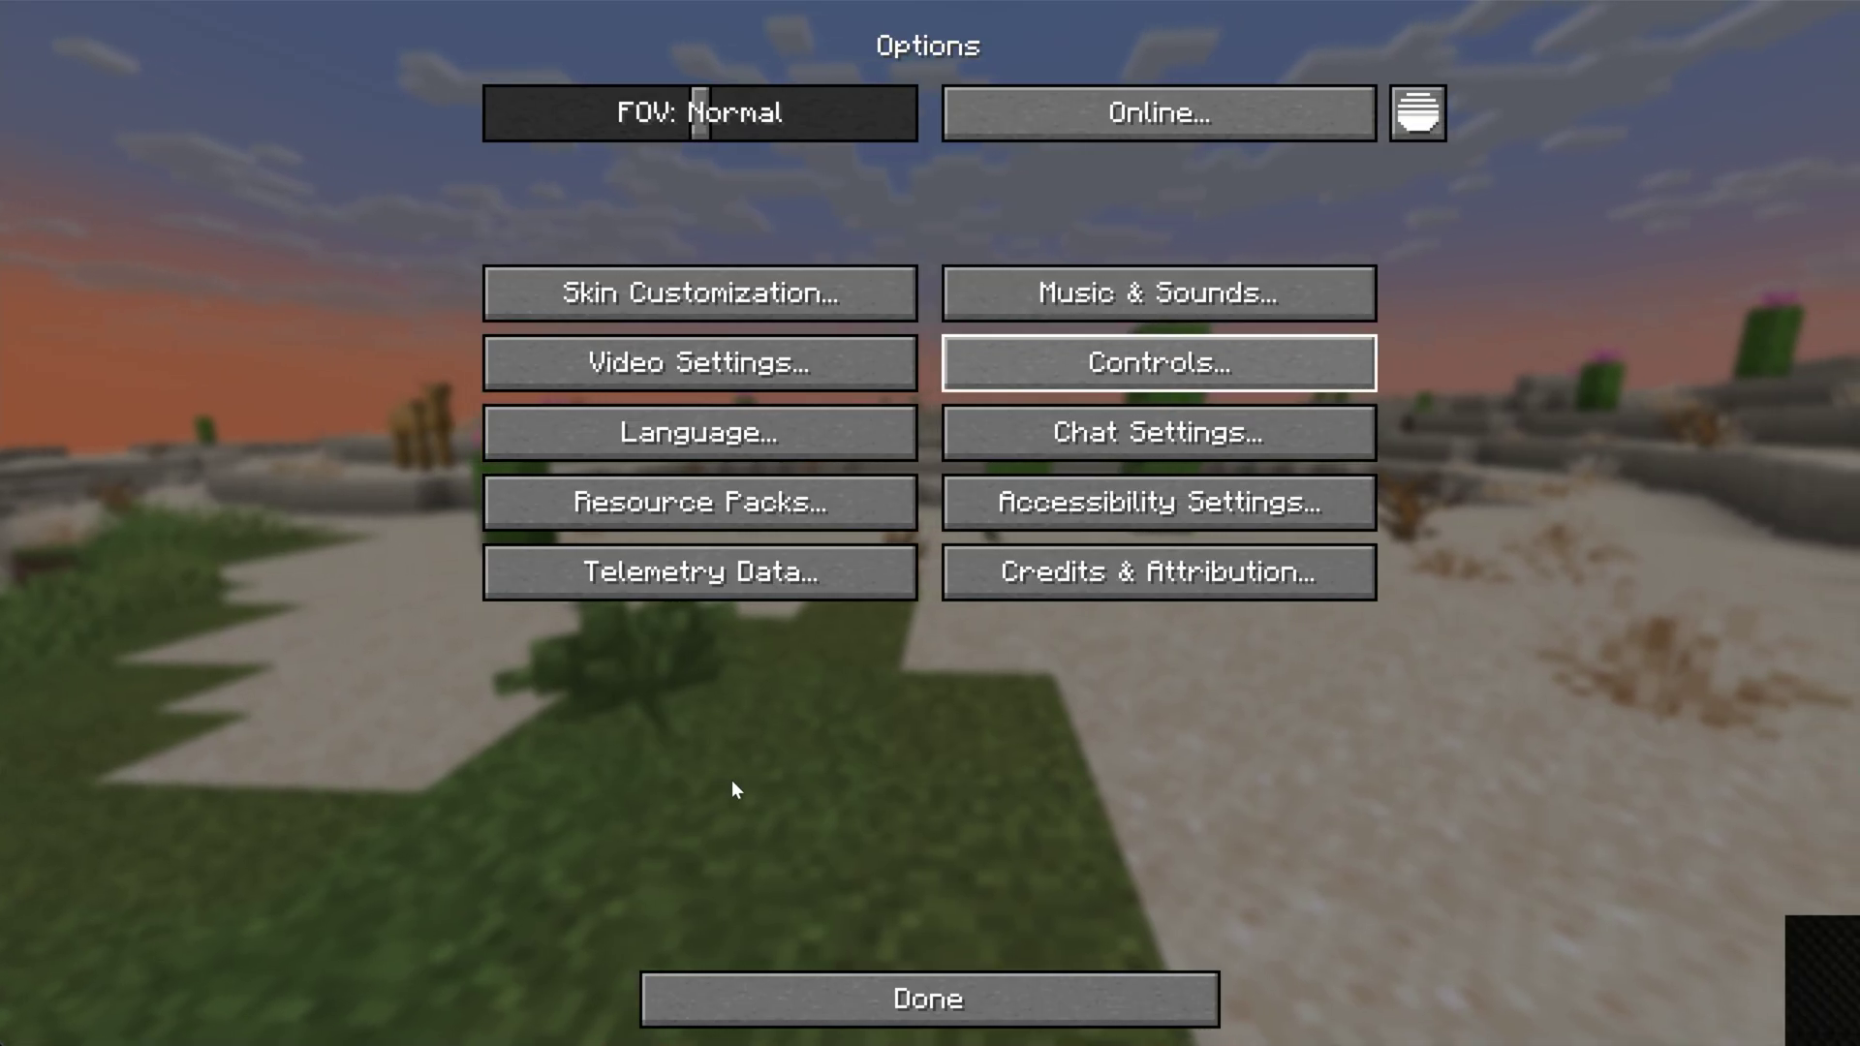
- Open the MidnightControls settings from the Controls screen
key("Return")
key("Up")
key("Up")
key("Up")
key("Right")
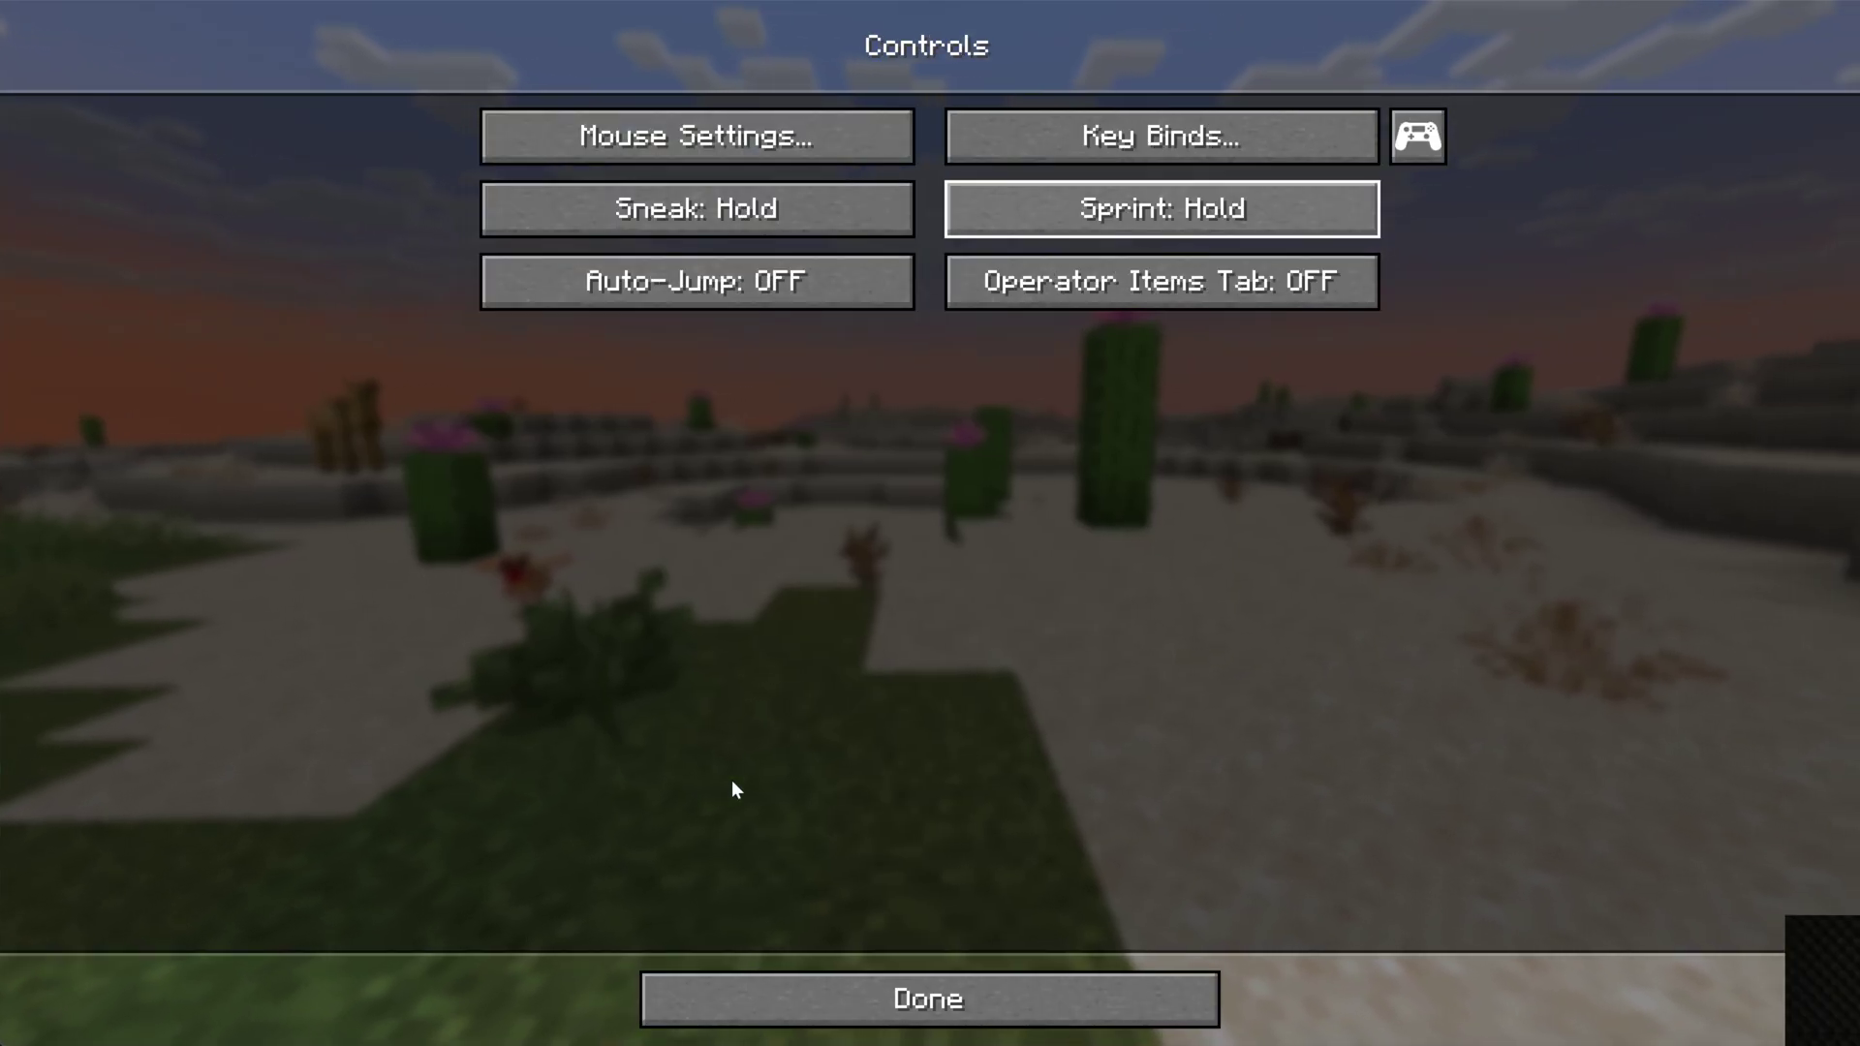
key("Up")
key("Right")
key("Return")
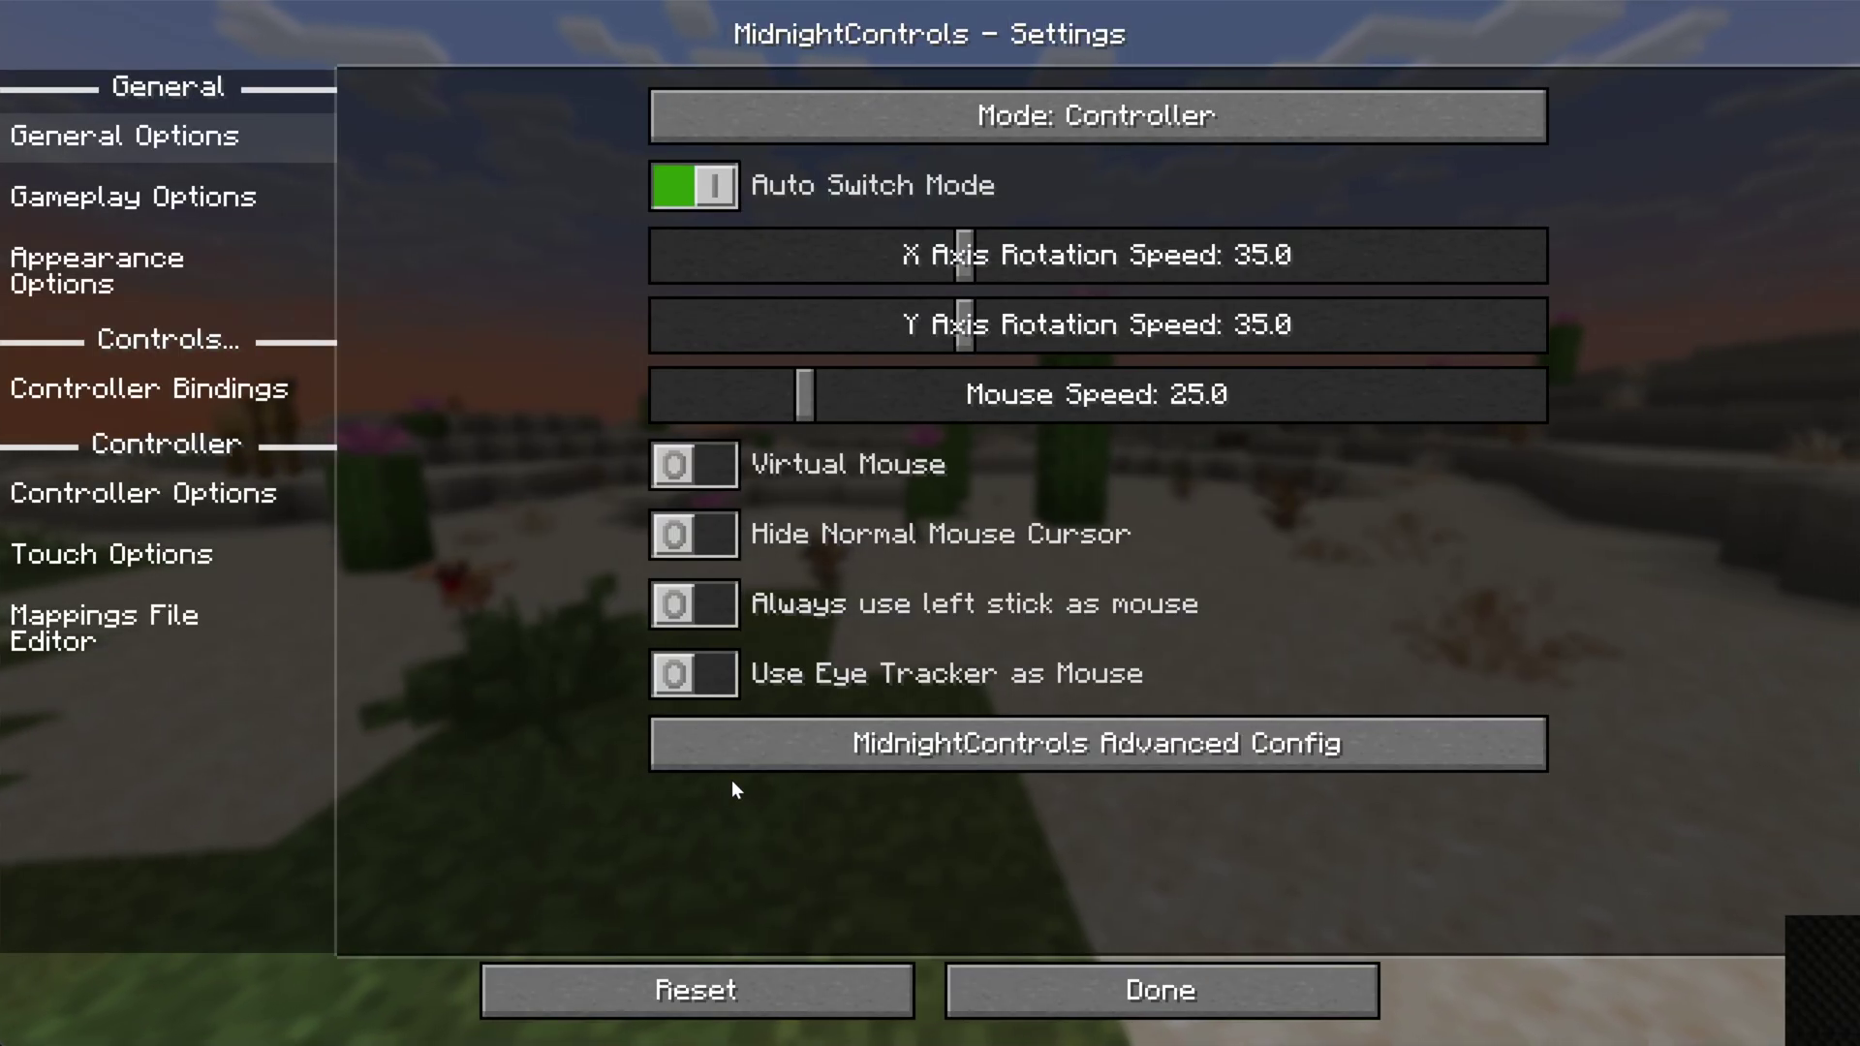
- Browse the Gameplay, Appearance, Controller Bindings, Controller, Touch and Mappings File Editor categories
key("Down")
key("Left")
key("Down")
key("Return")
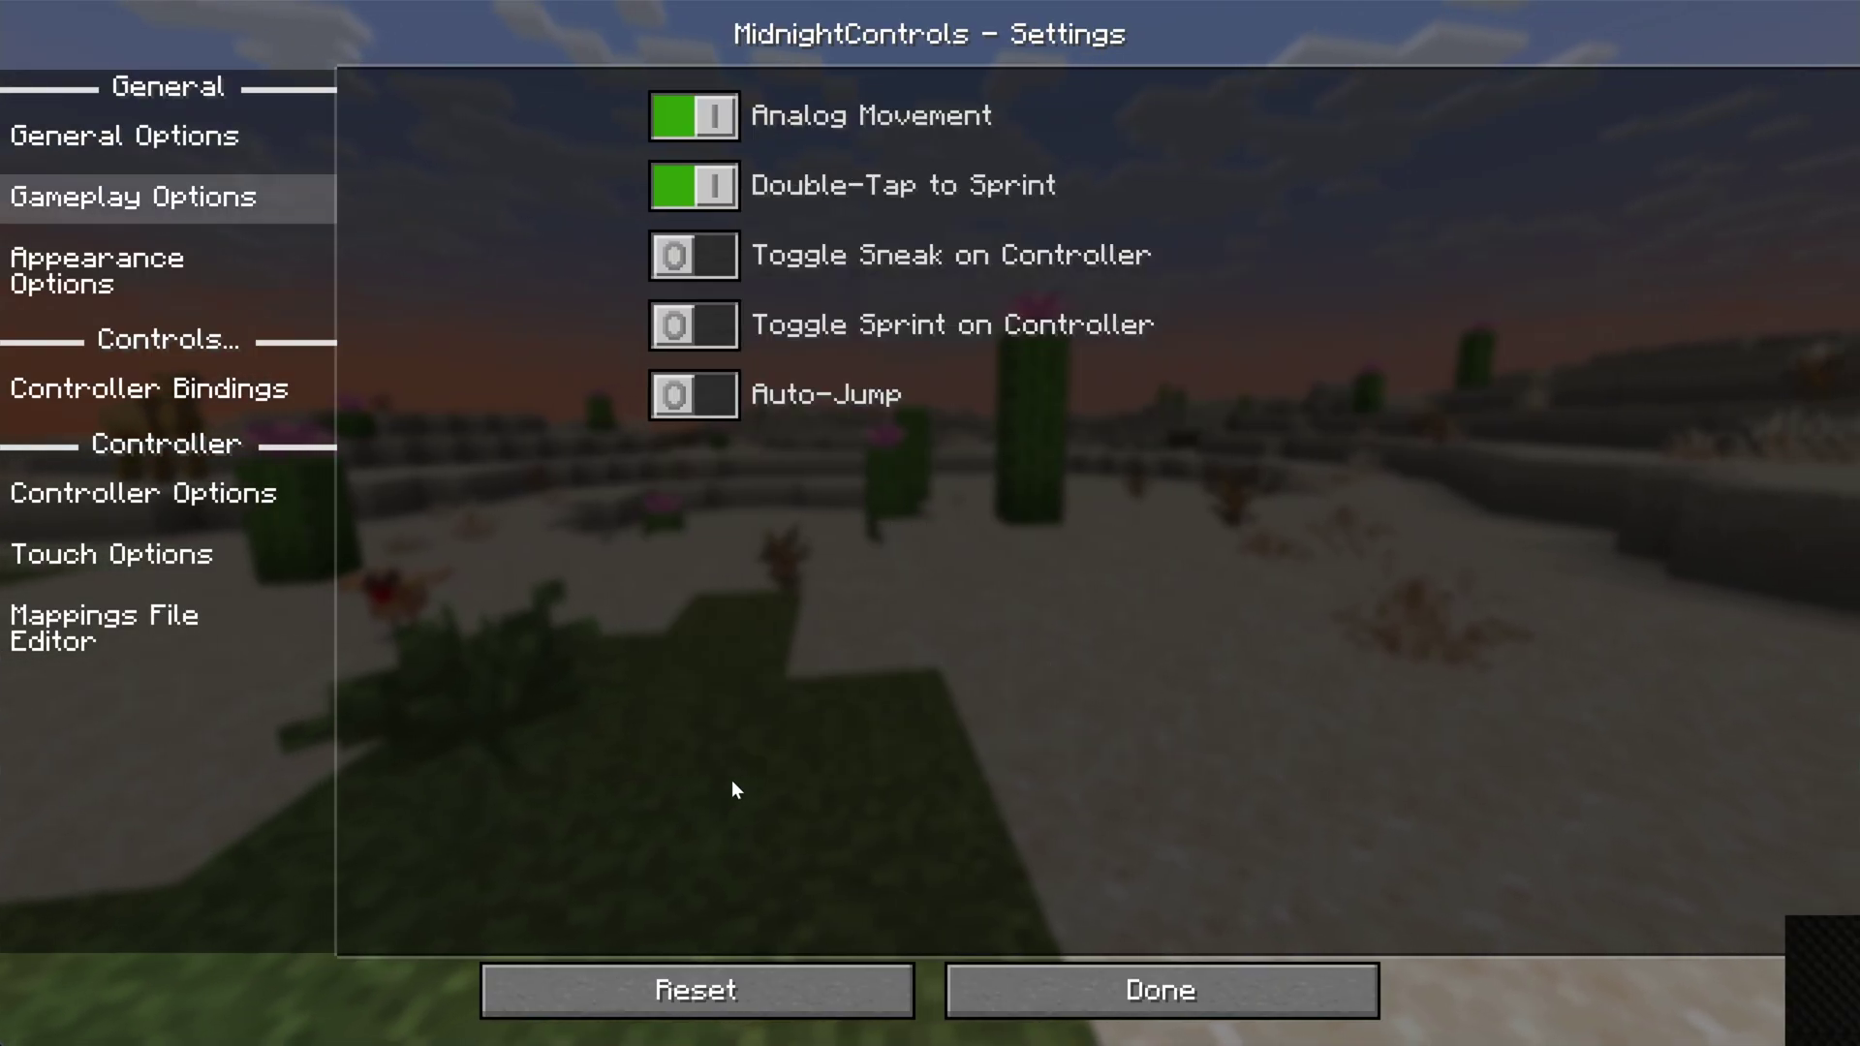
key("Down")
key("Return")
key("Down")
key("Return")
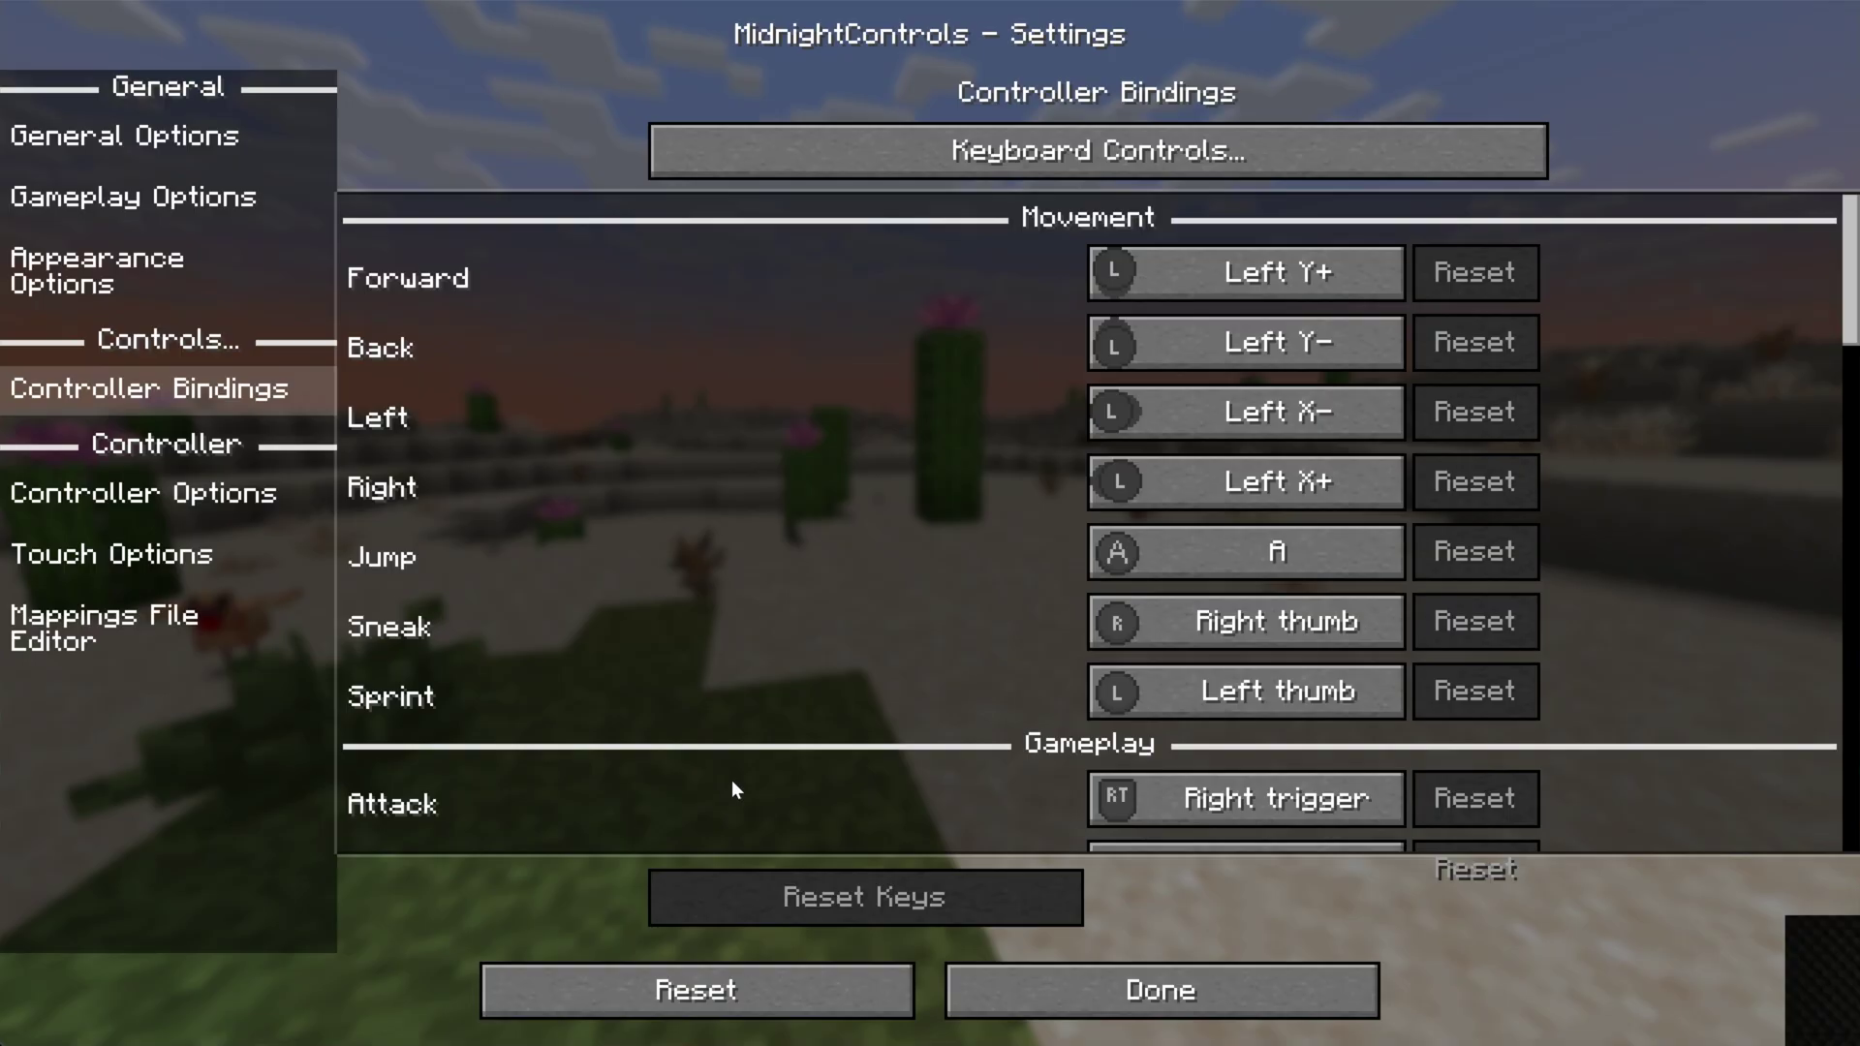
key("Down")
key("Return")
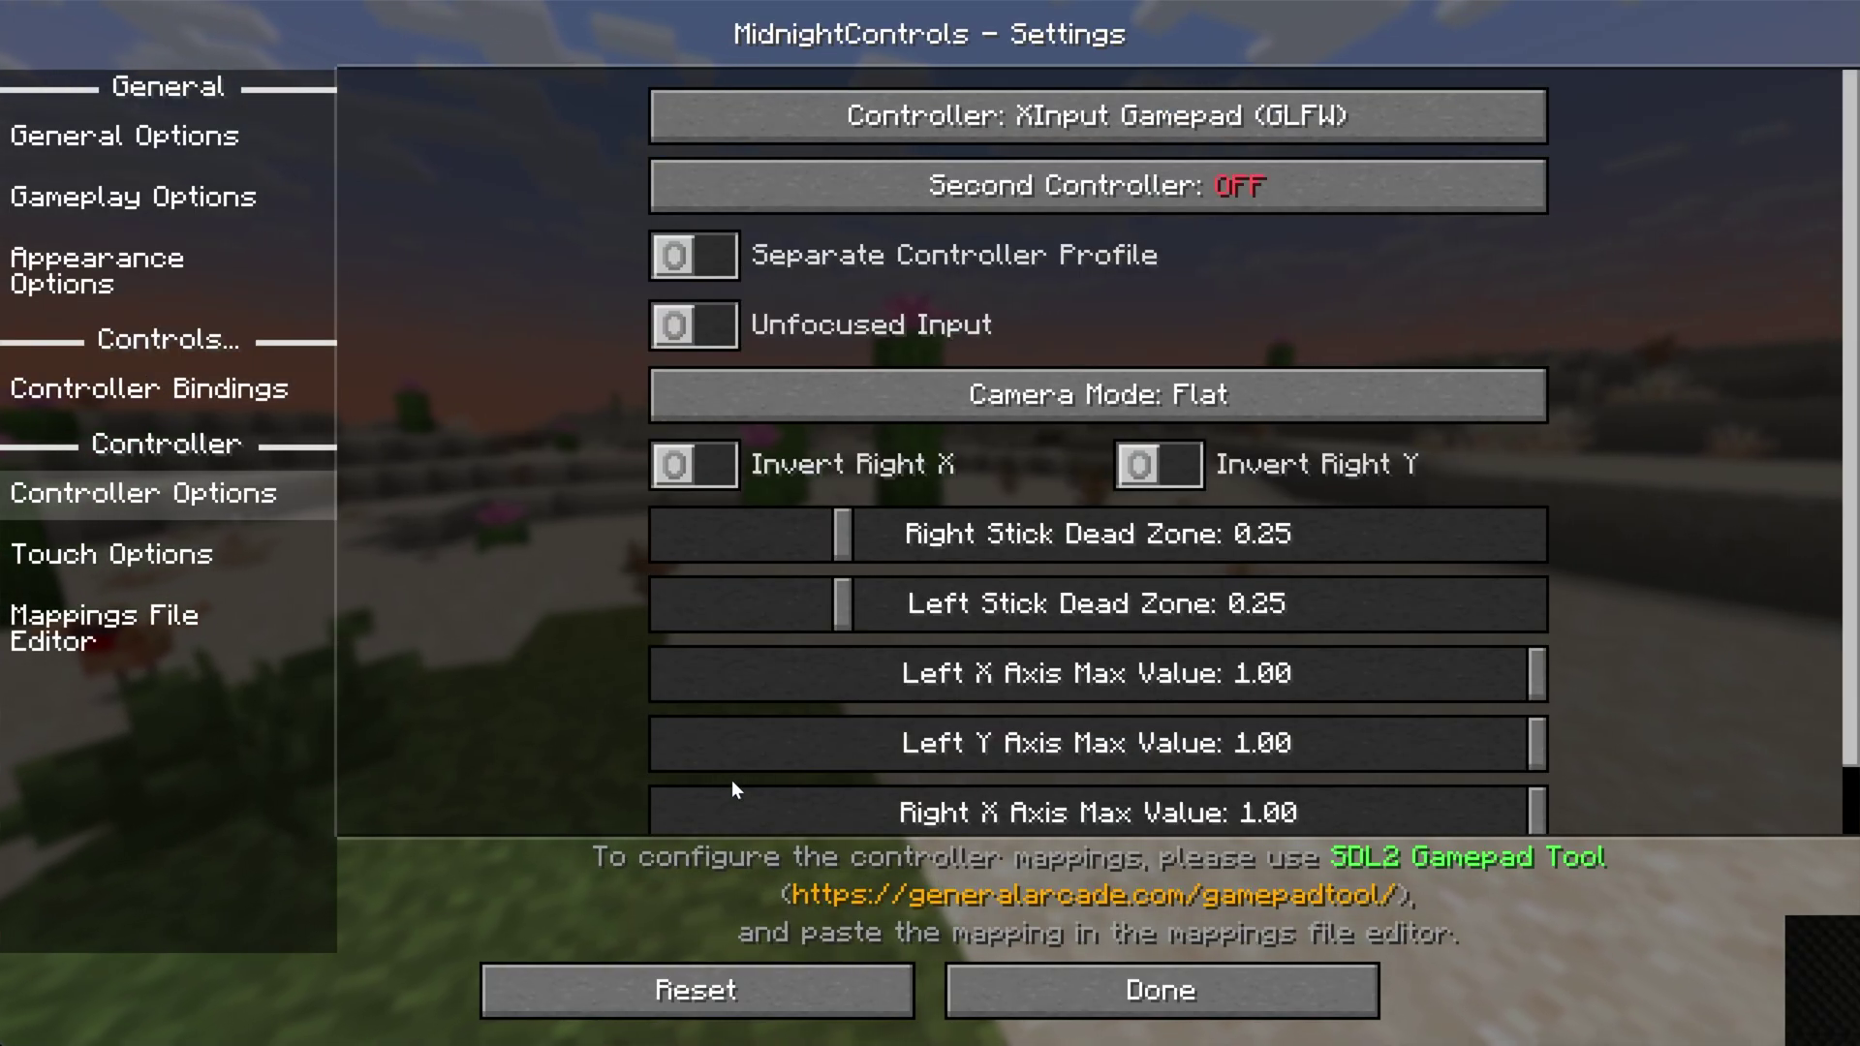
key("Down")
key("Return")
- Back out to the title screen and choose Multiplayer
key("Down")
key("Return")
key("Escape")
key("Escape")
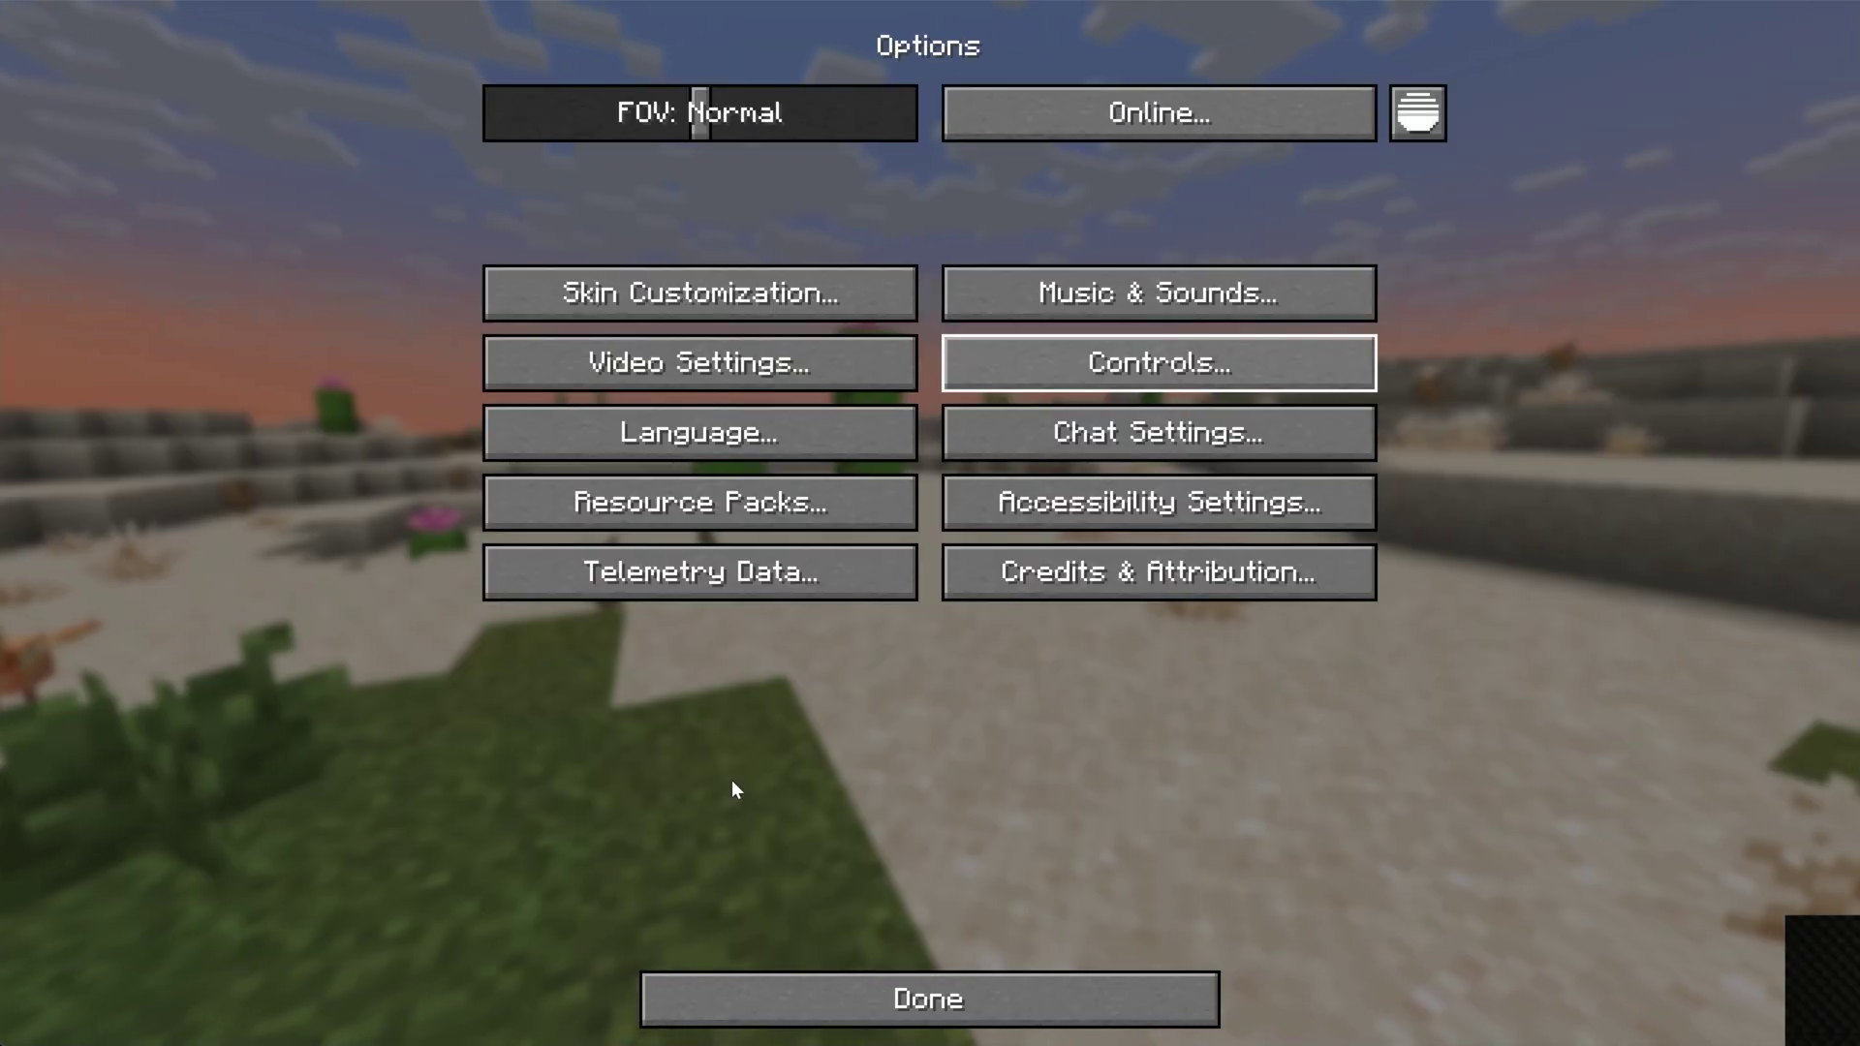
key("Escape")
key("Down")
key("Down")
key("Return")
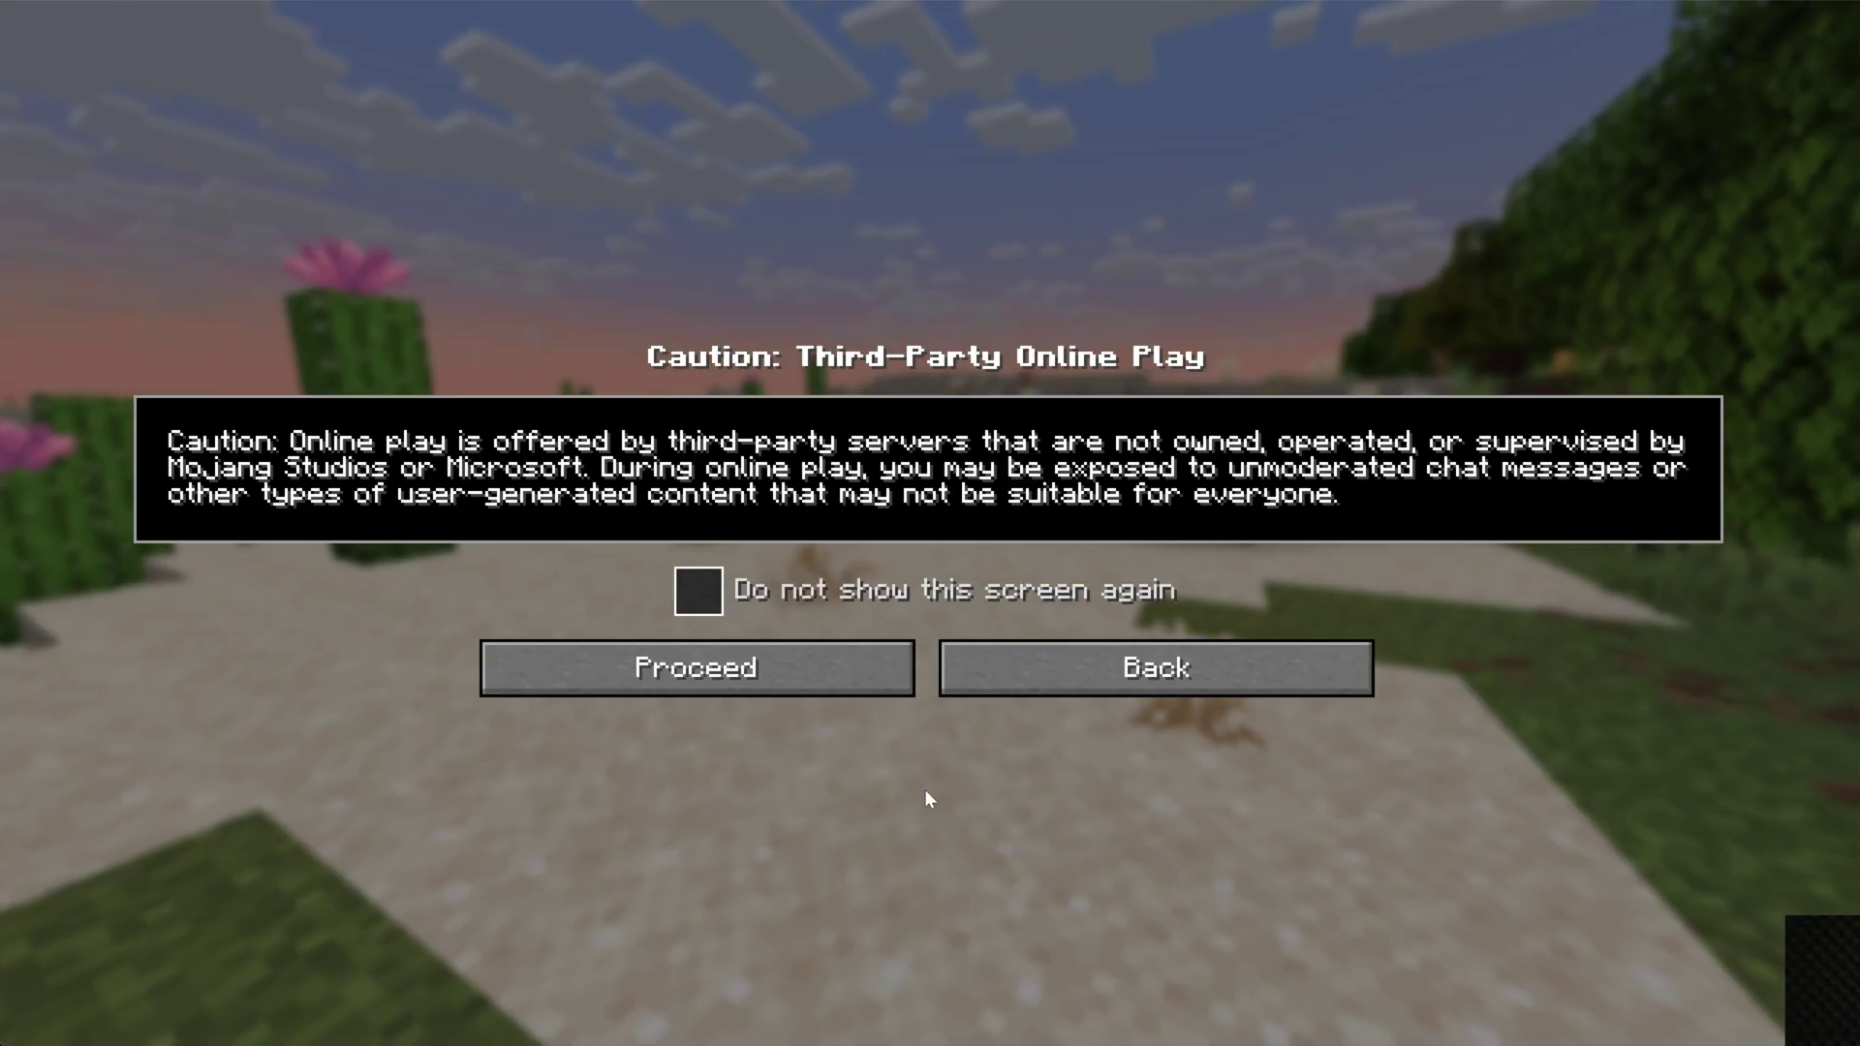
- Proceed past the third-party caution and join the SimpleGameHosting server from the server list
key("Tab")
key("Return")
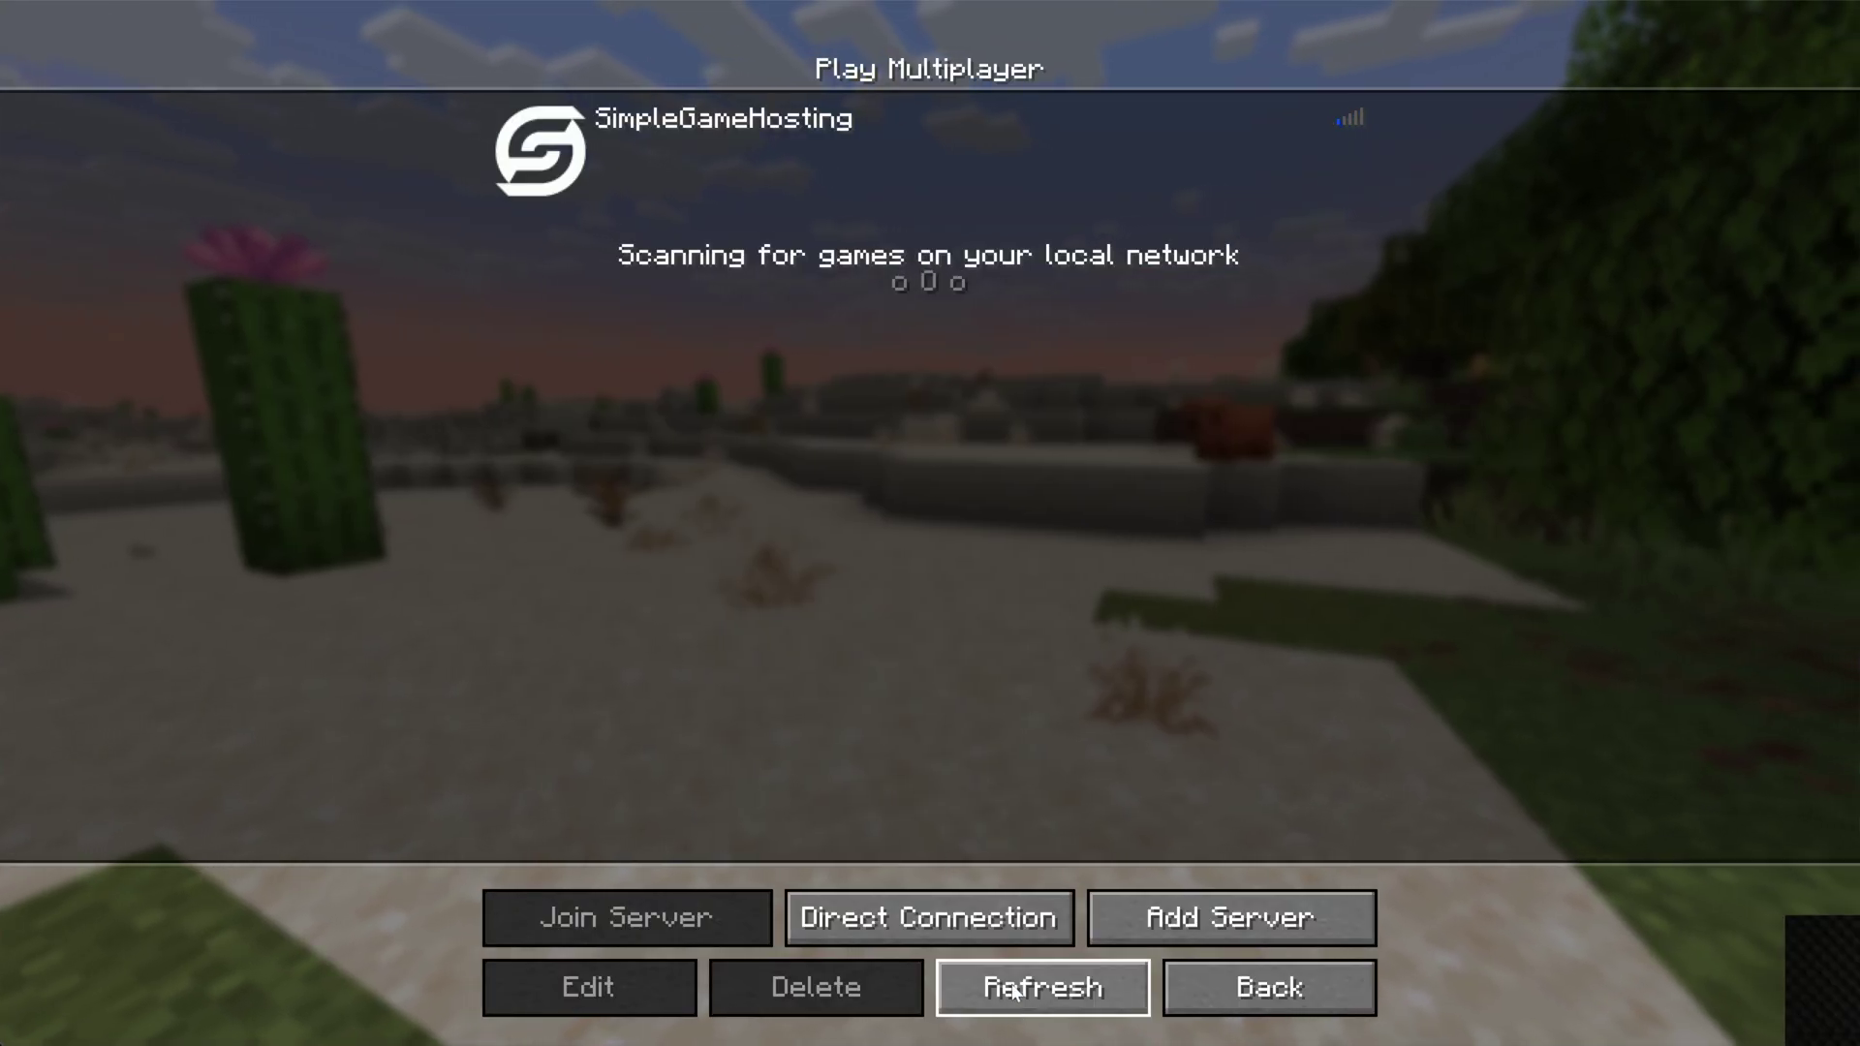
key("Up")
key("Up")
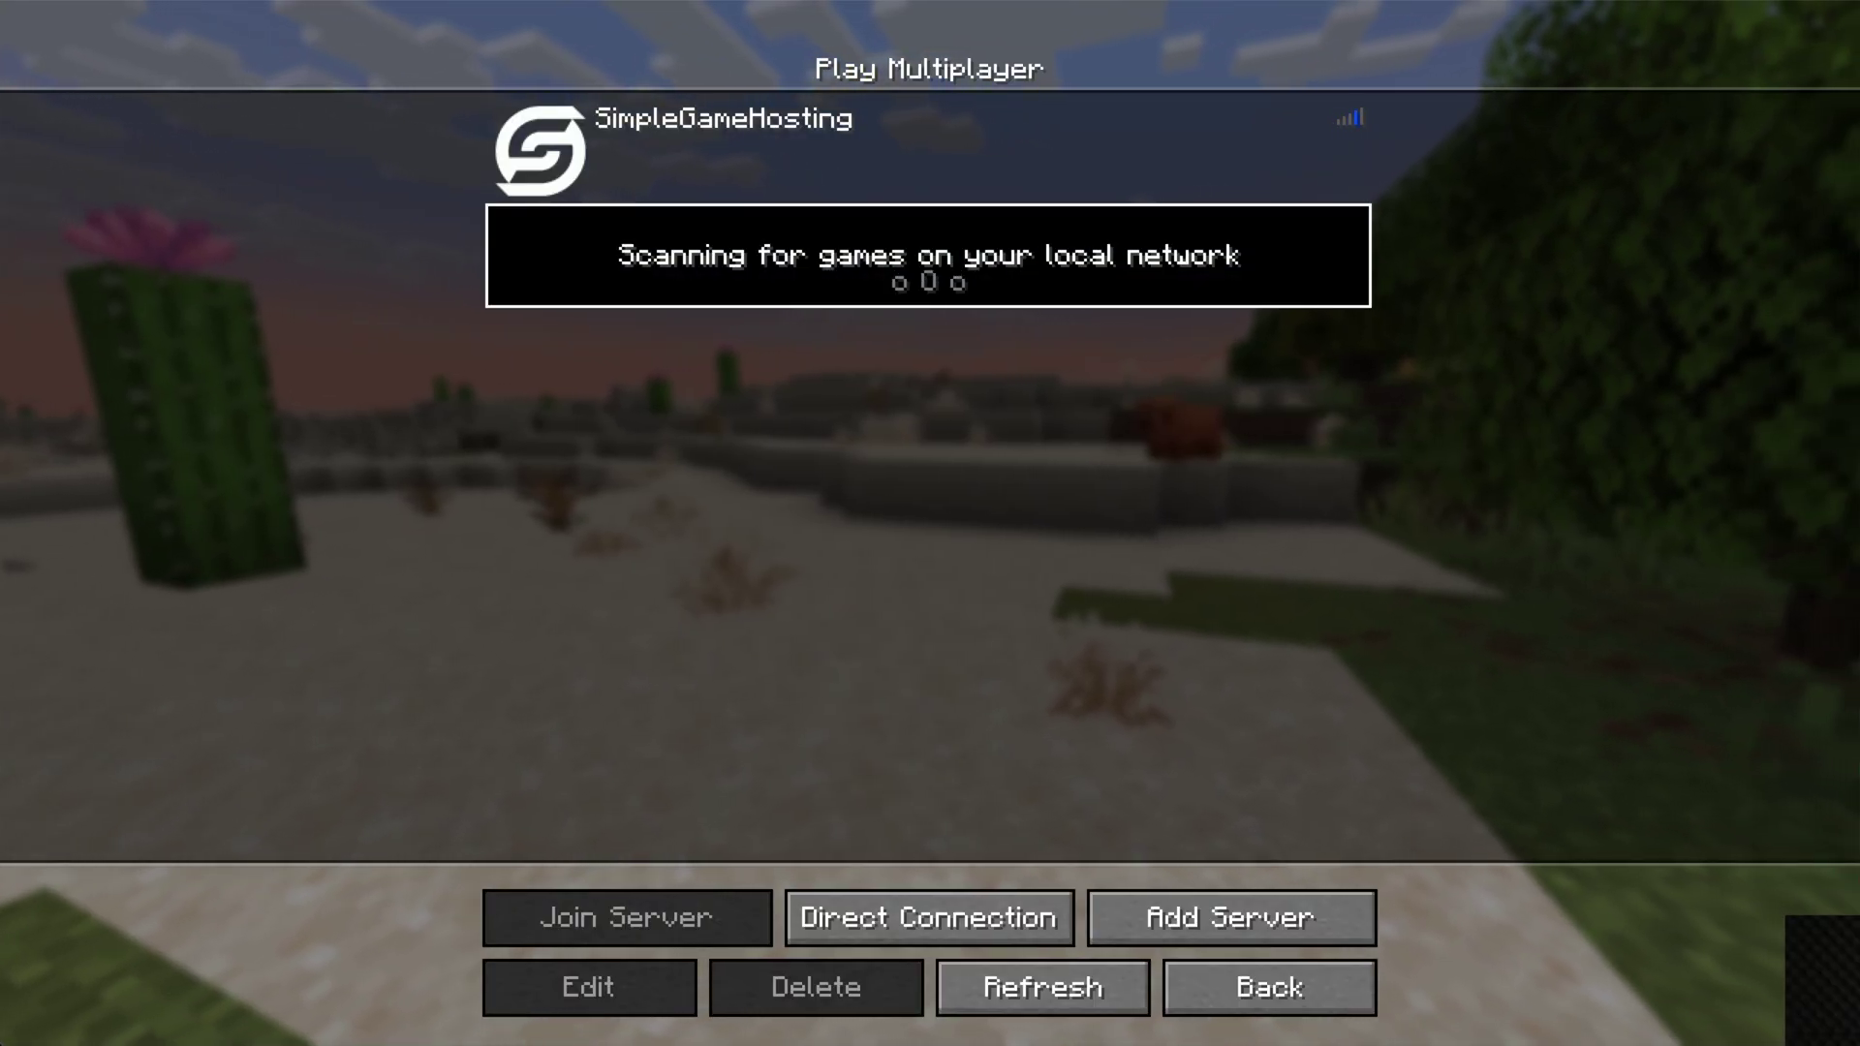
key("Up")
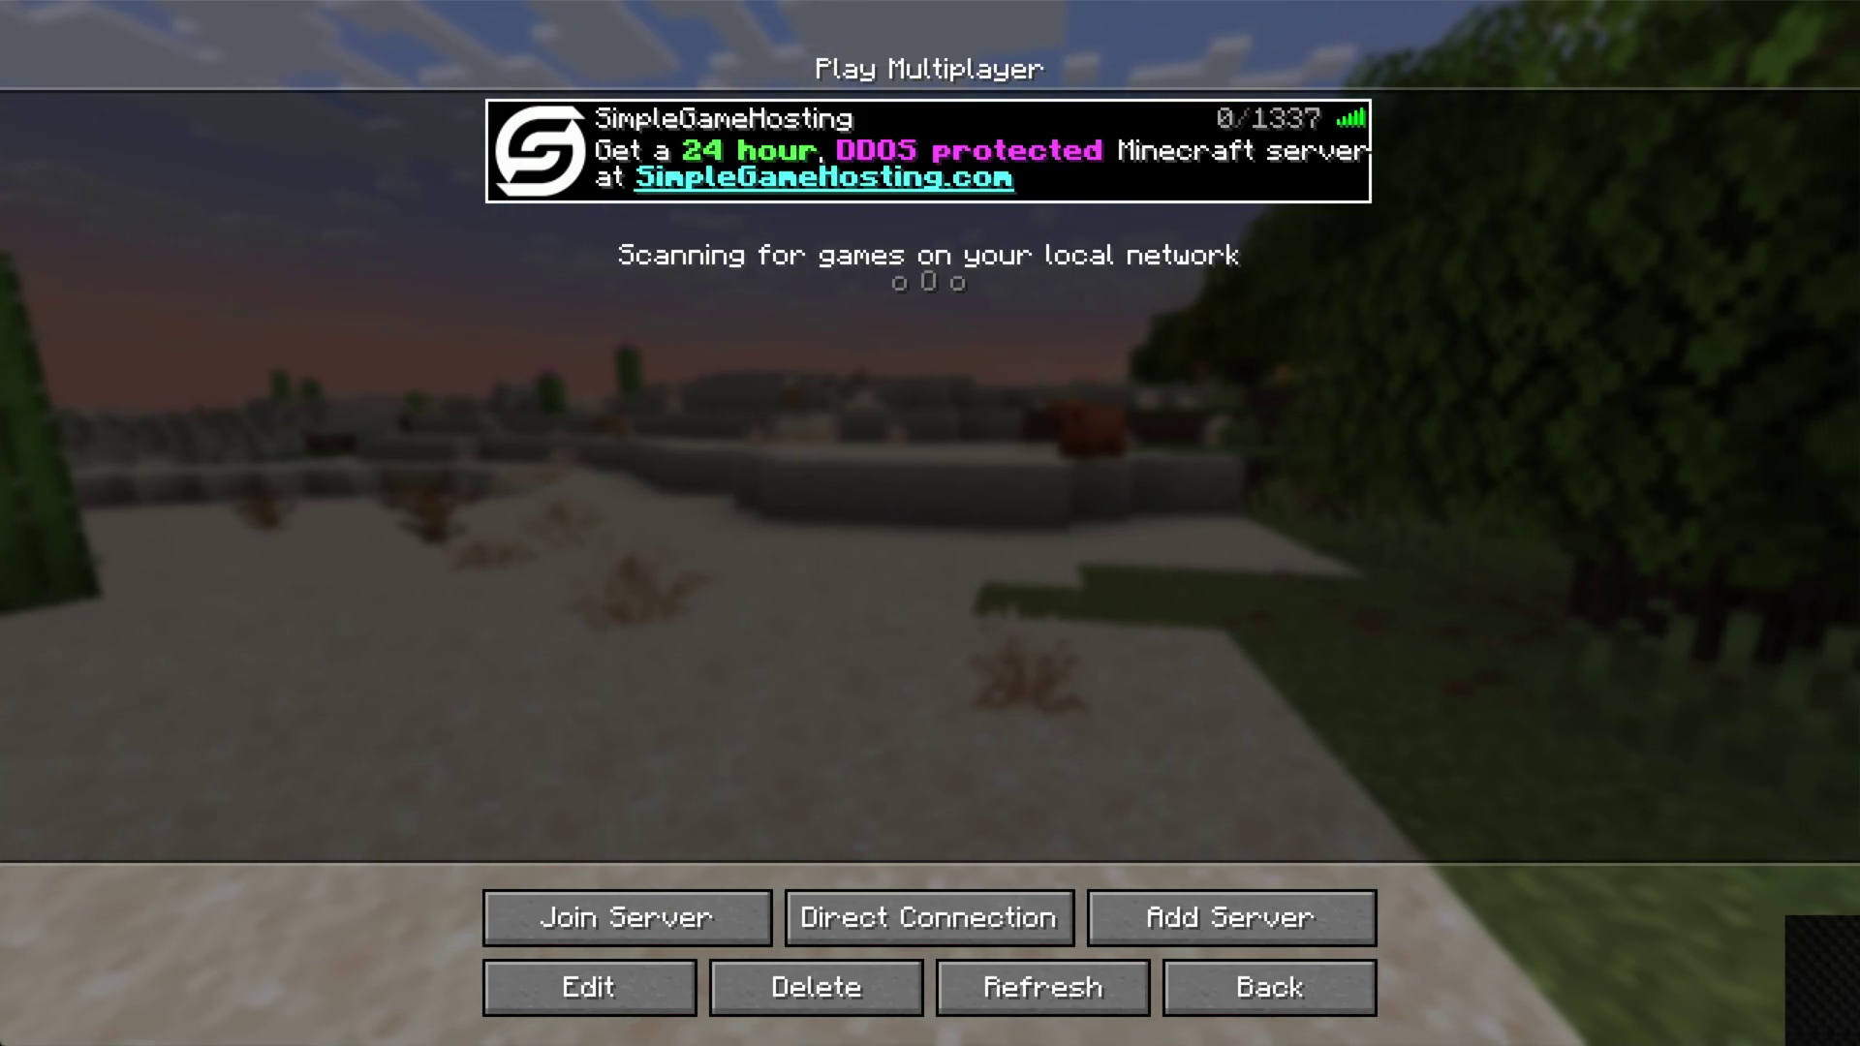
key("Return")
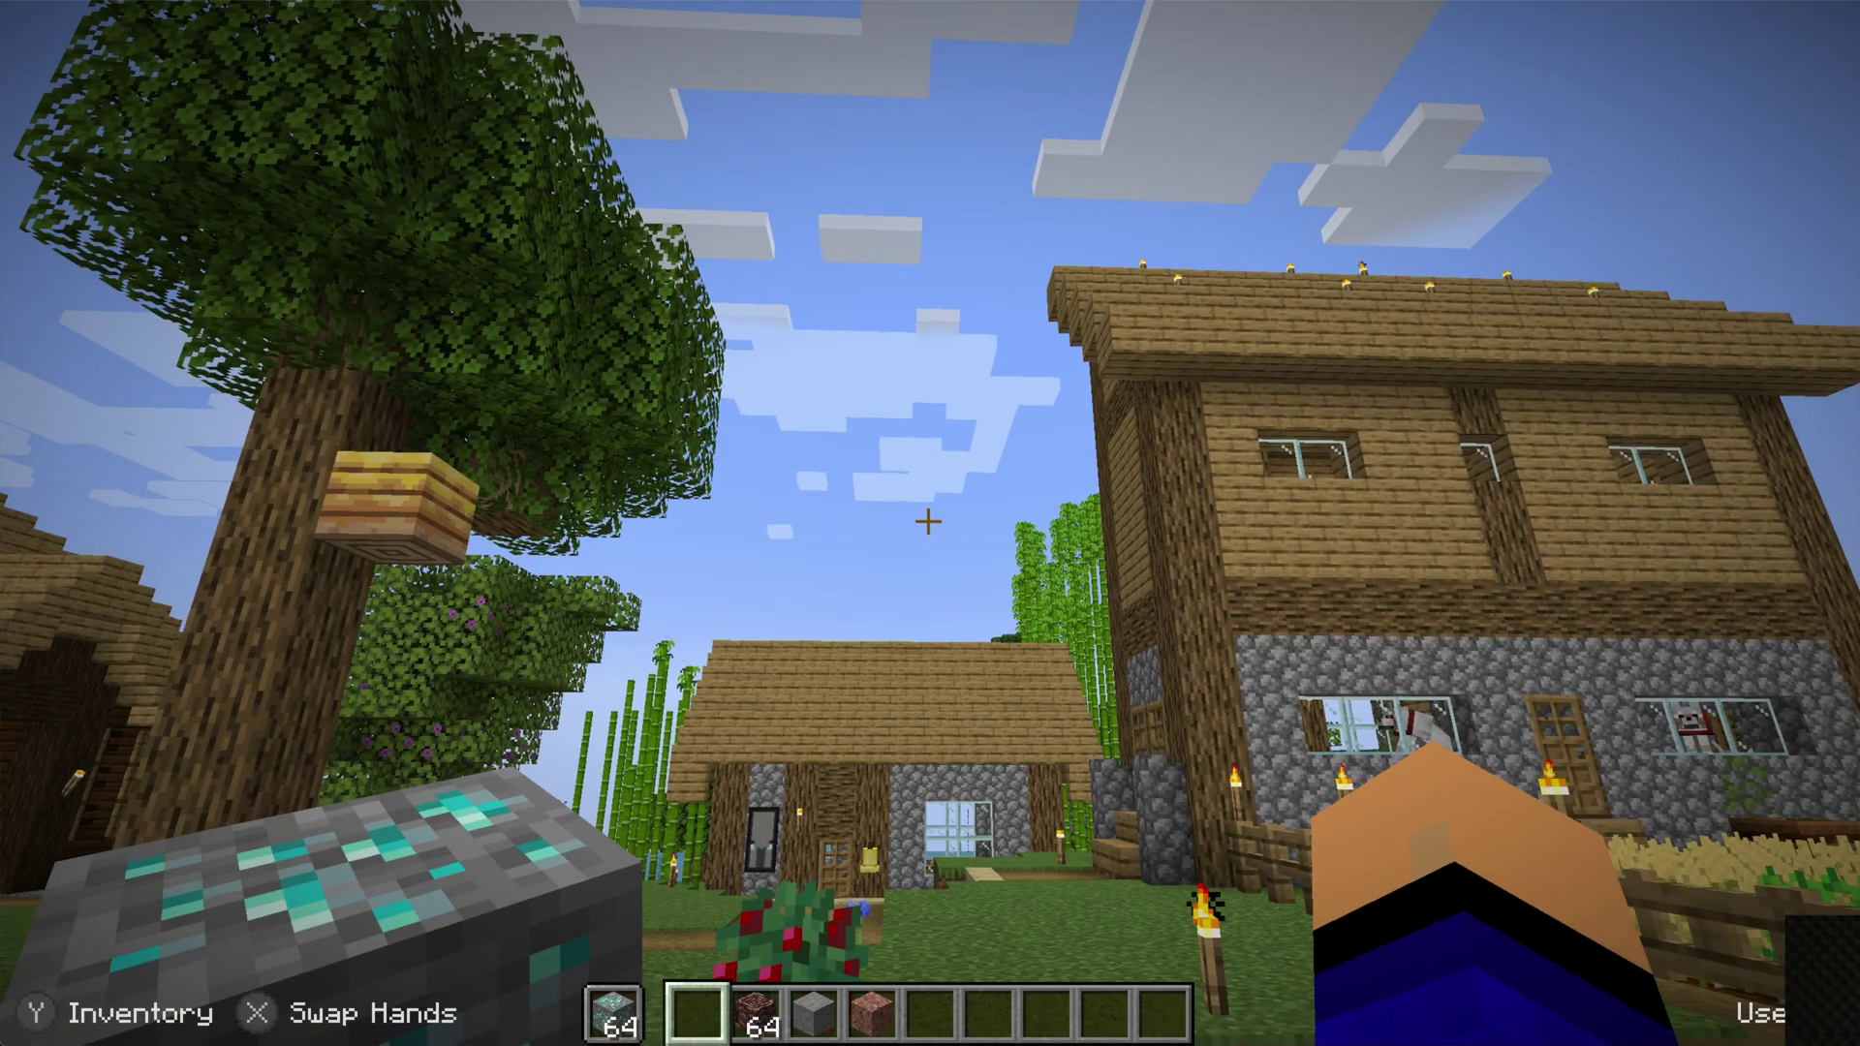
- Walk past the berry bush and sheep, down the village path toward the houses
key("w")
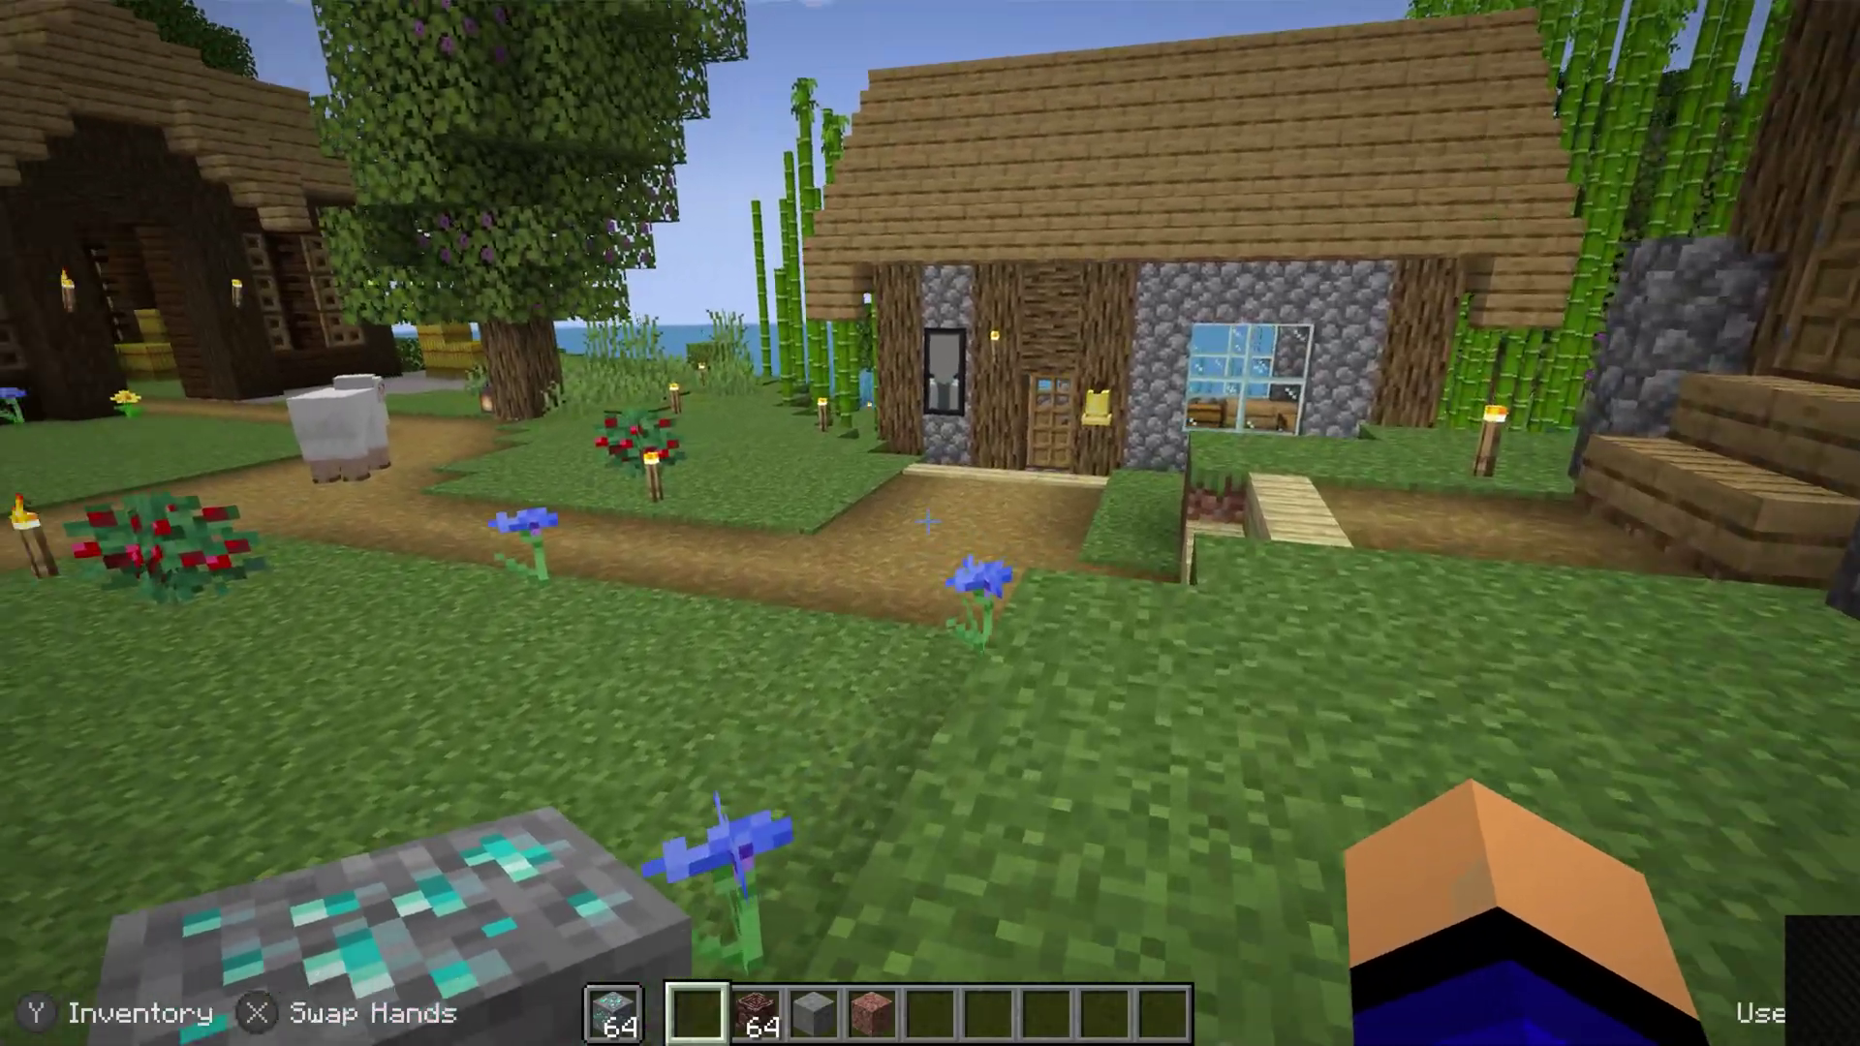
key("w")
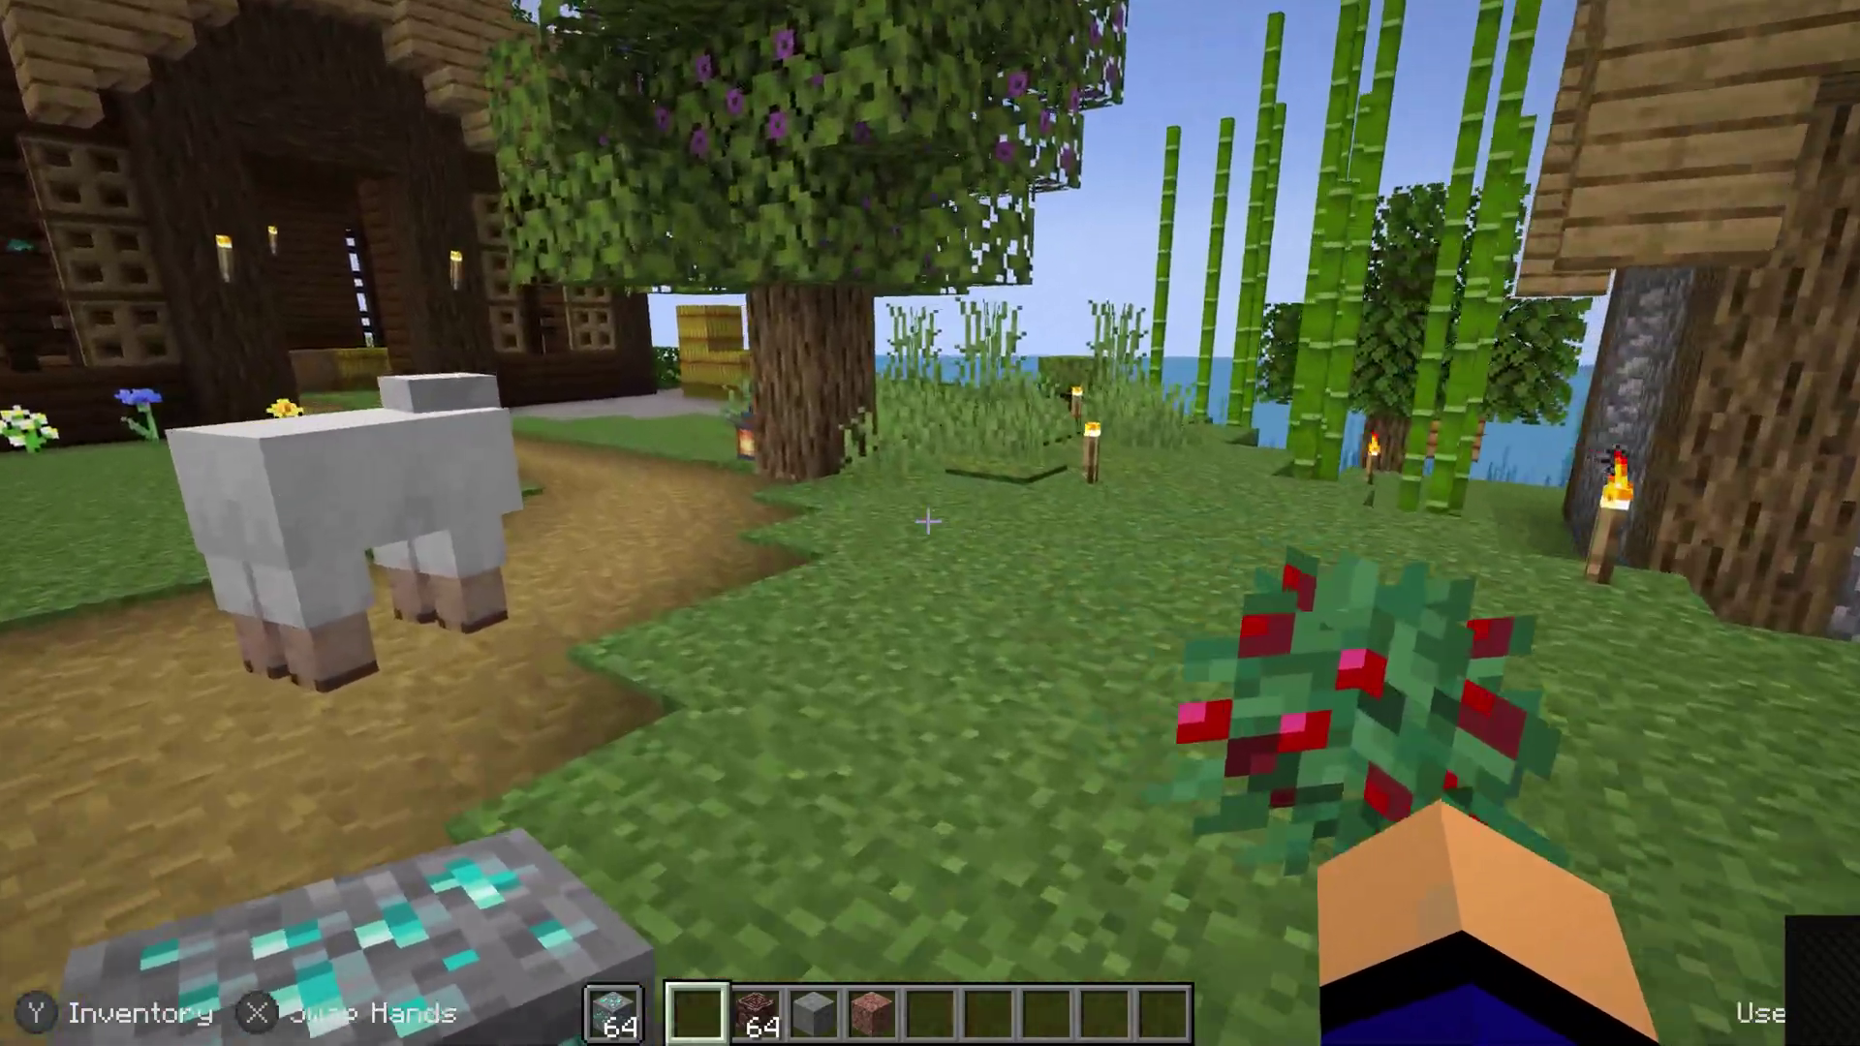
key("w")
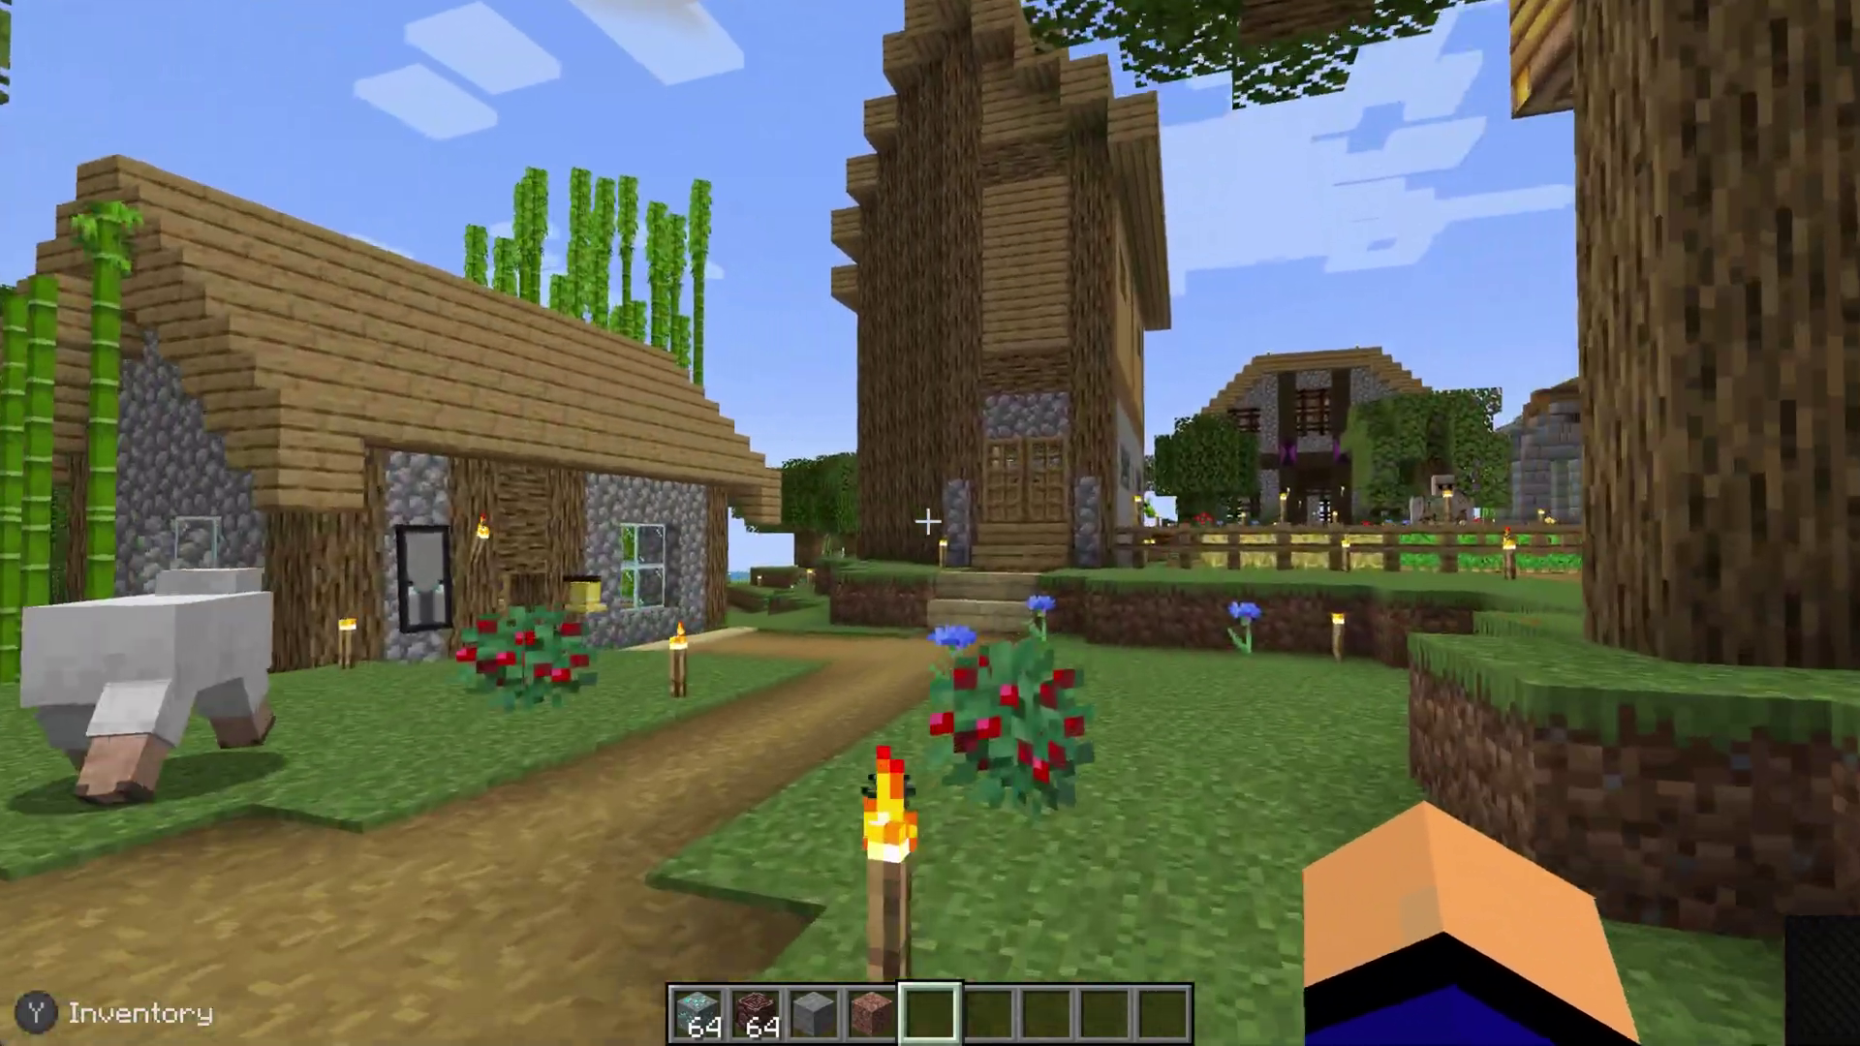
key("w")
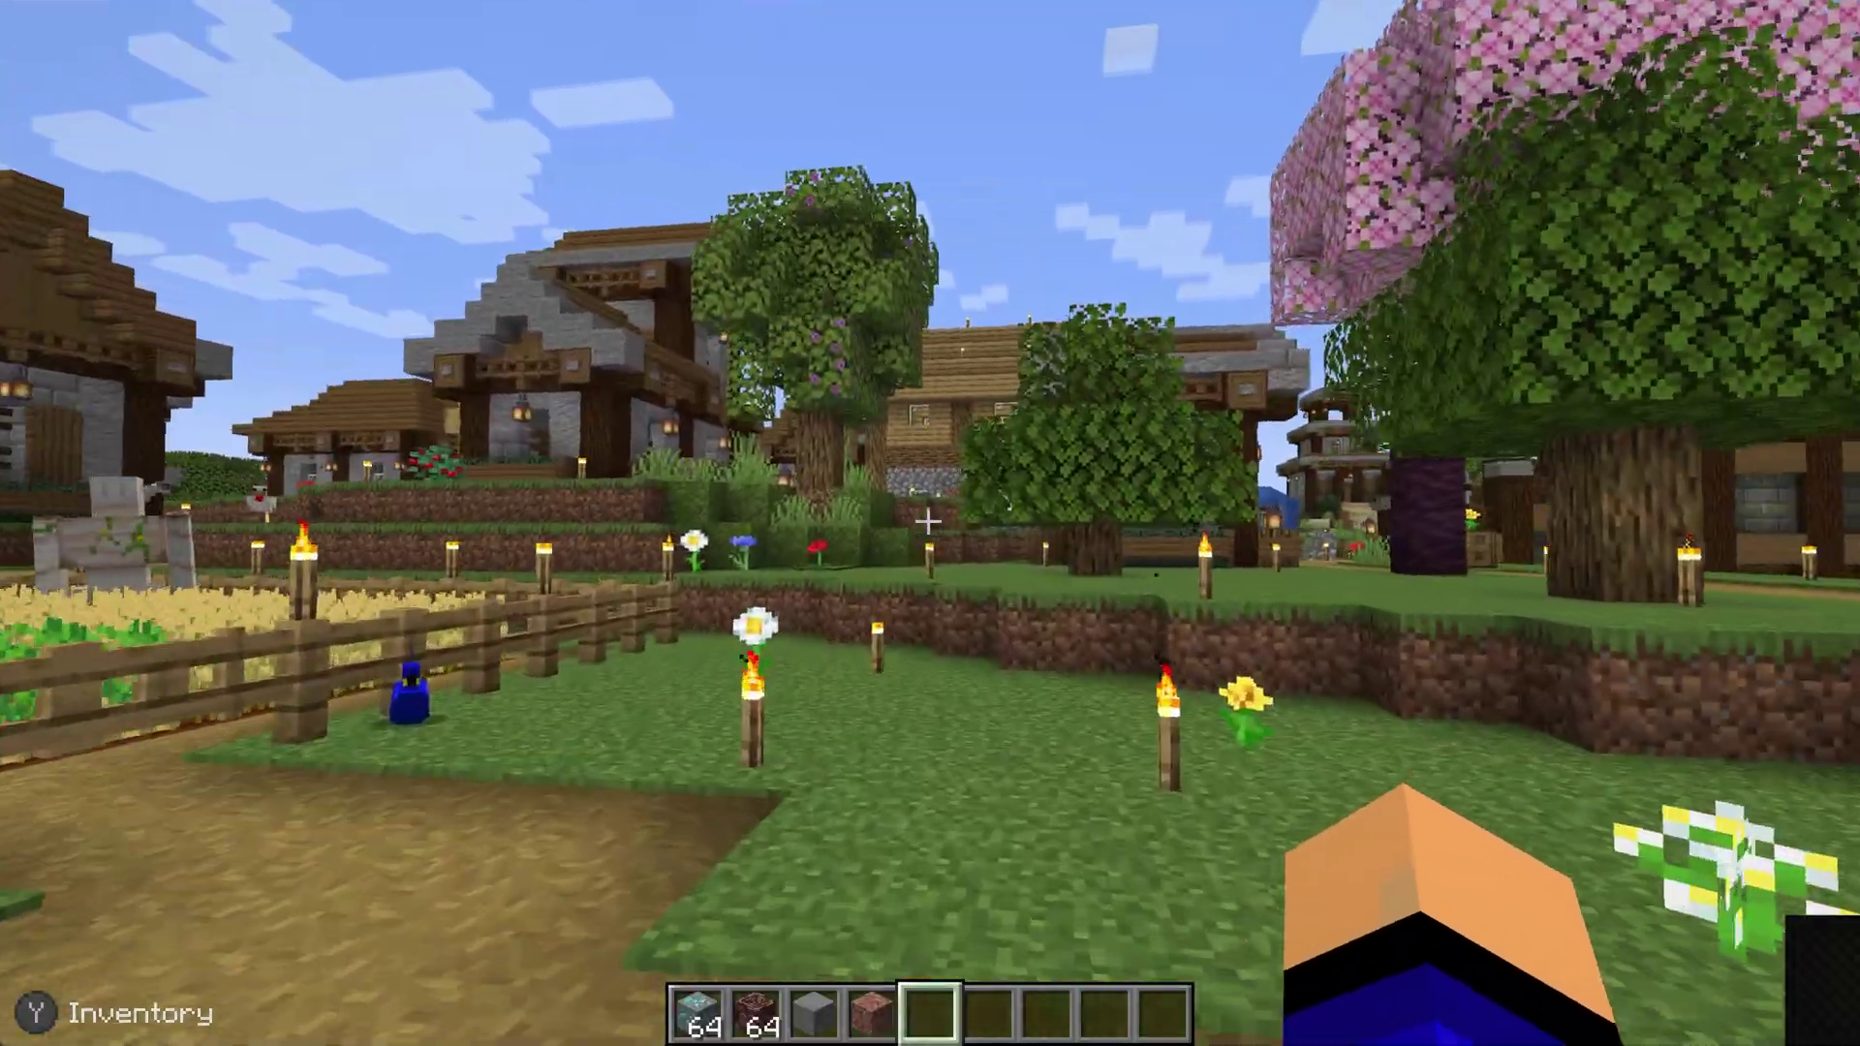
key("w")
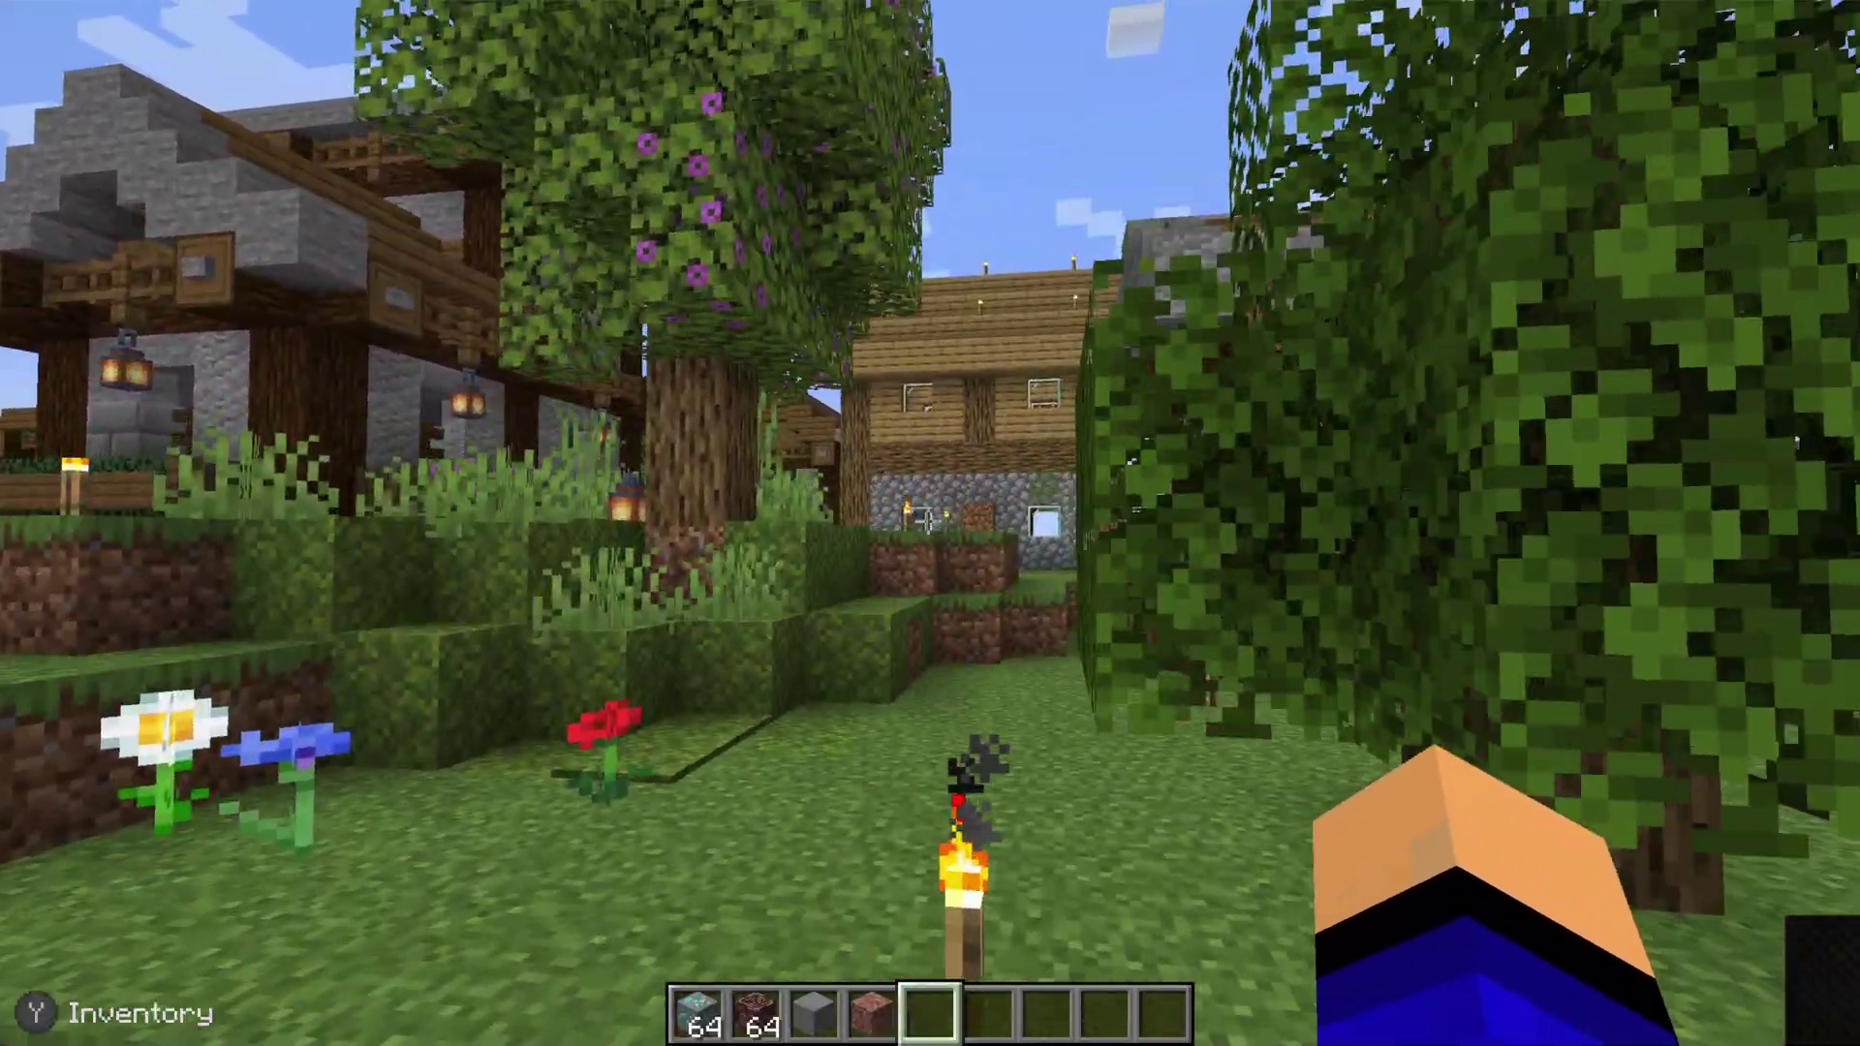